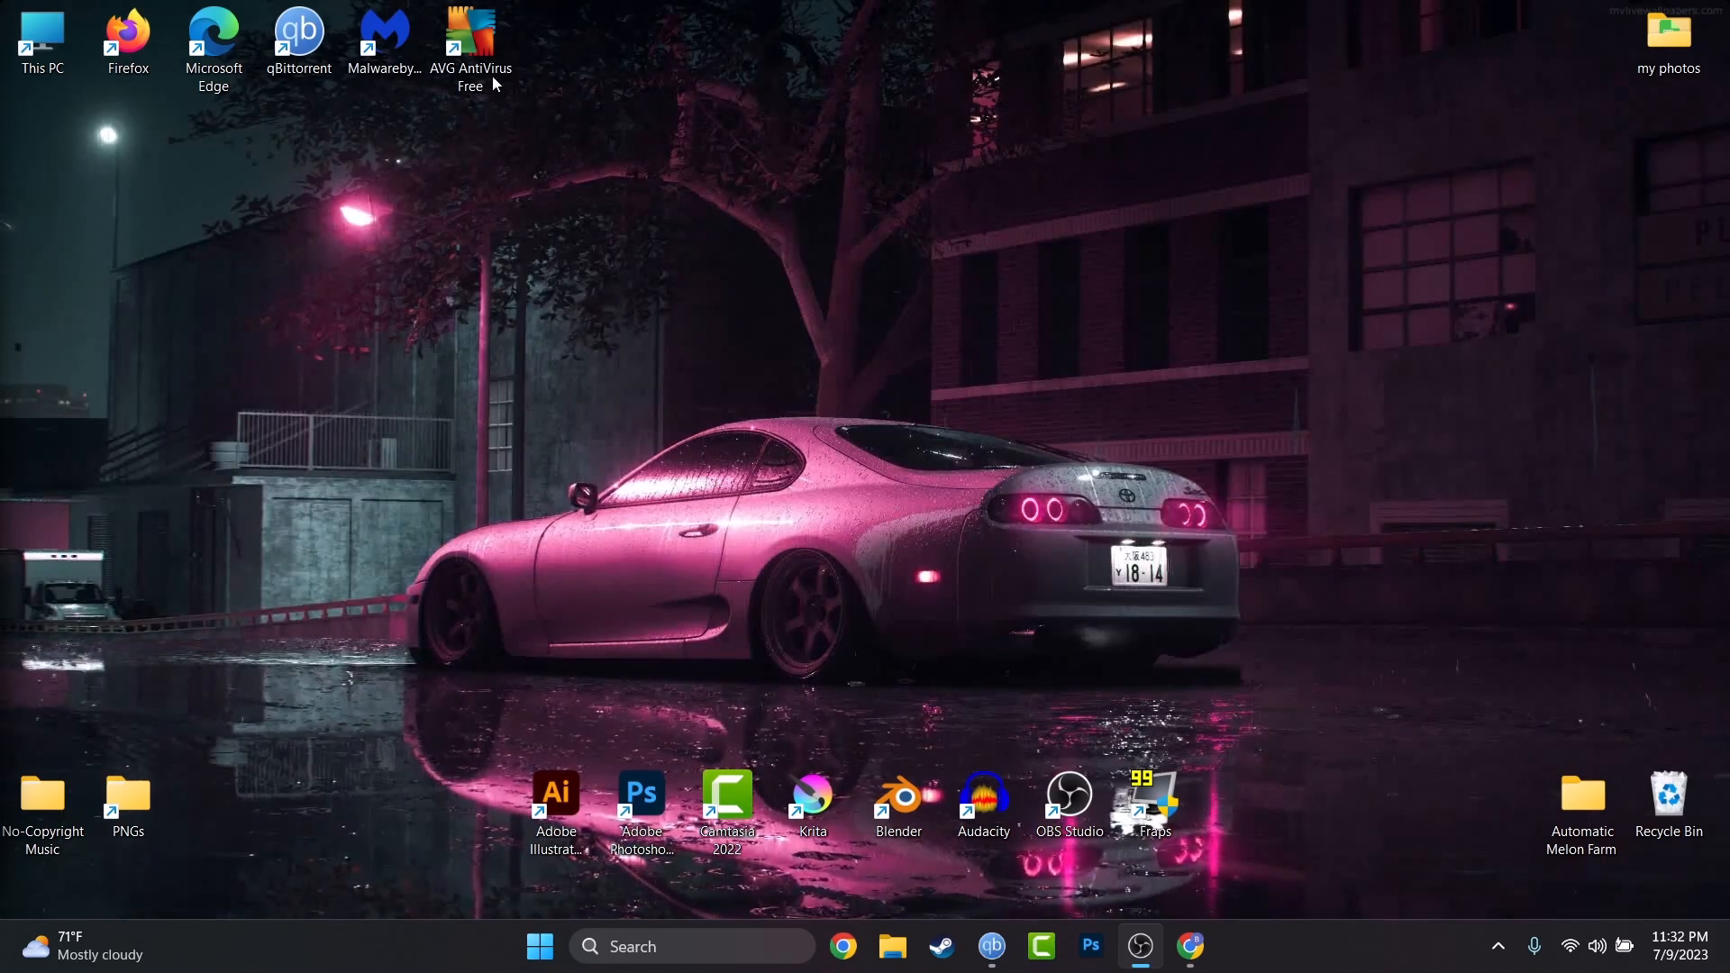
# Drag the OBS Studio window from the other monitor onto the main screen.
pyautogui.moveTo(0, 19); pyautogui.dragTo(1078, 230)
# Maximize the OBS window and open the Mic/Aux options menu in the Audio Mixer.
pyautogui.doubleClick(1078, 230)
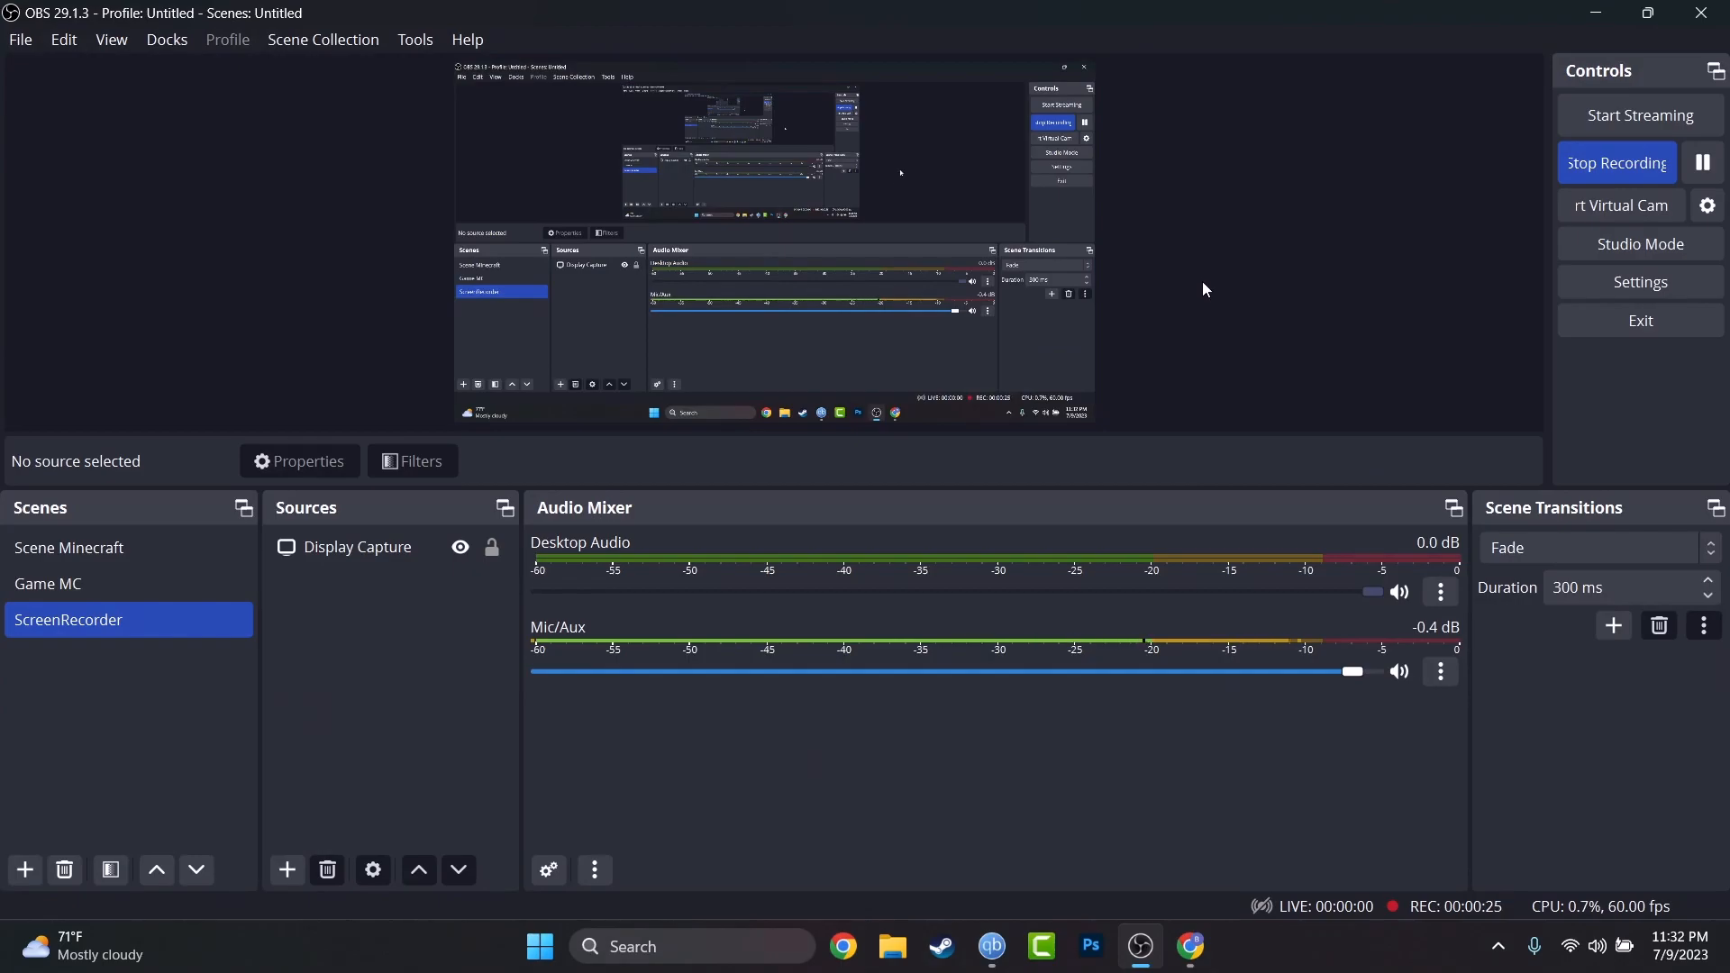
pyautogui.moveTo(1244, 15); pyautogui.dragTo(869, 144)
pyautogui.doubleClick(869, 144)
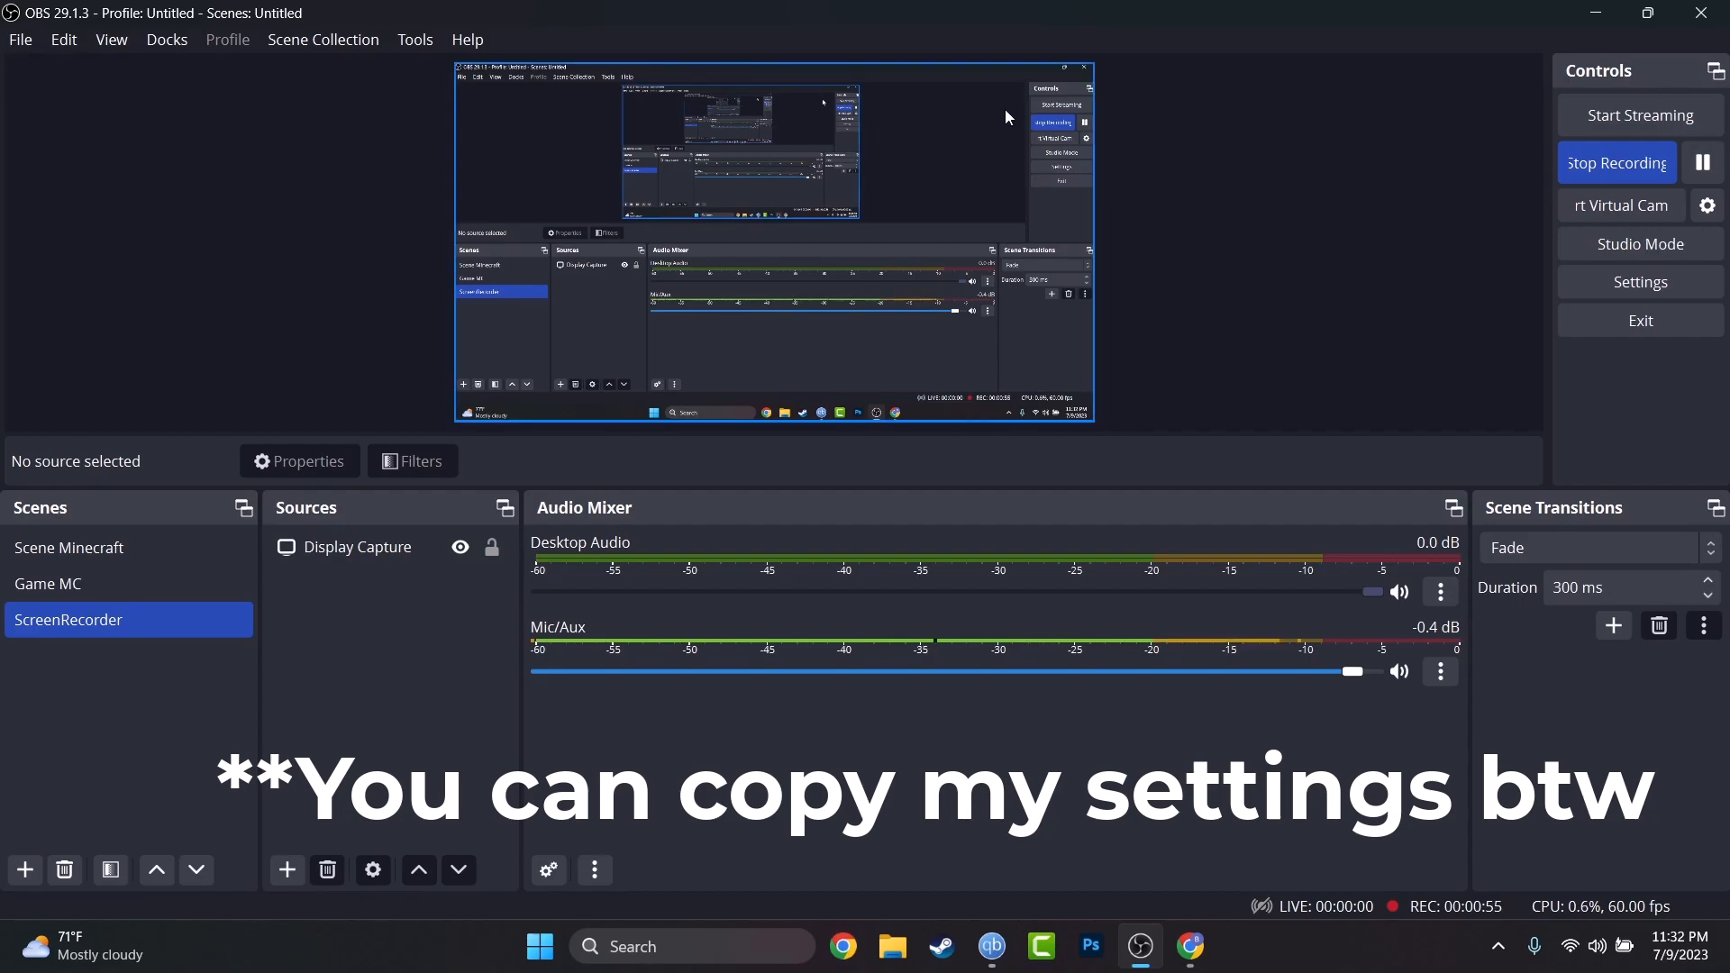
pyautogui.click(1433, 674)
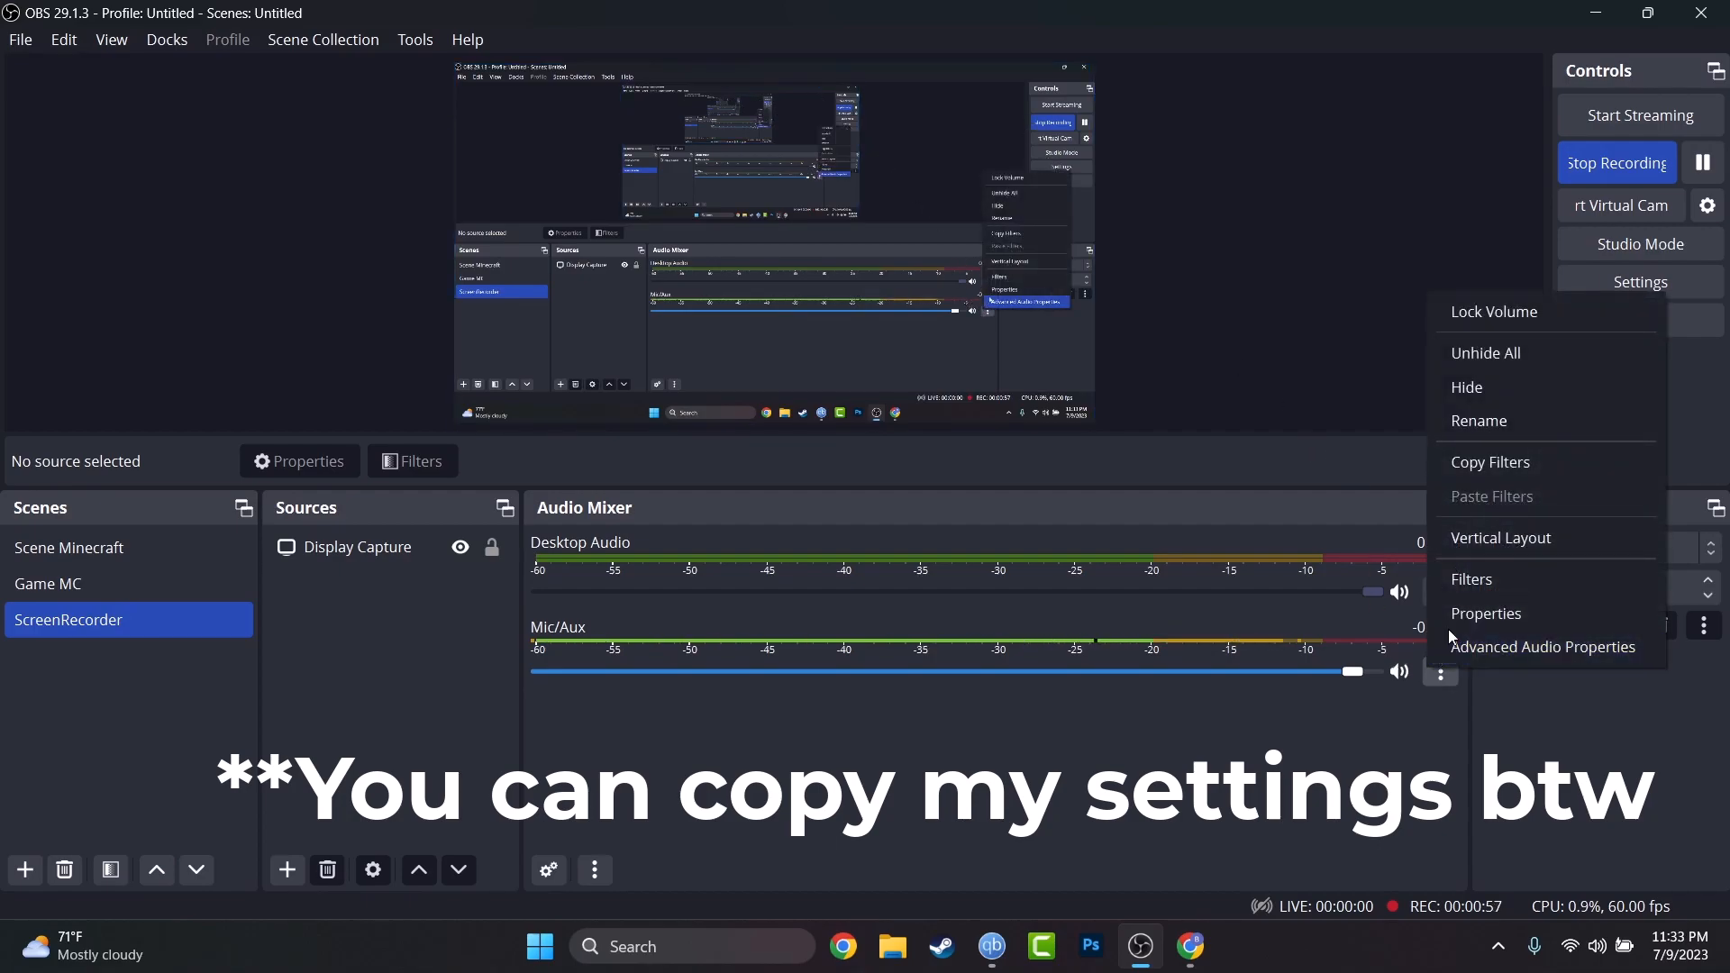
# Open the Mic/Aux filters and adjust the 3-Band Equalizer's Low, Mid and High levels.
pyautogui.click(1444, 571)
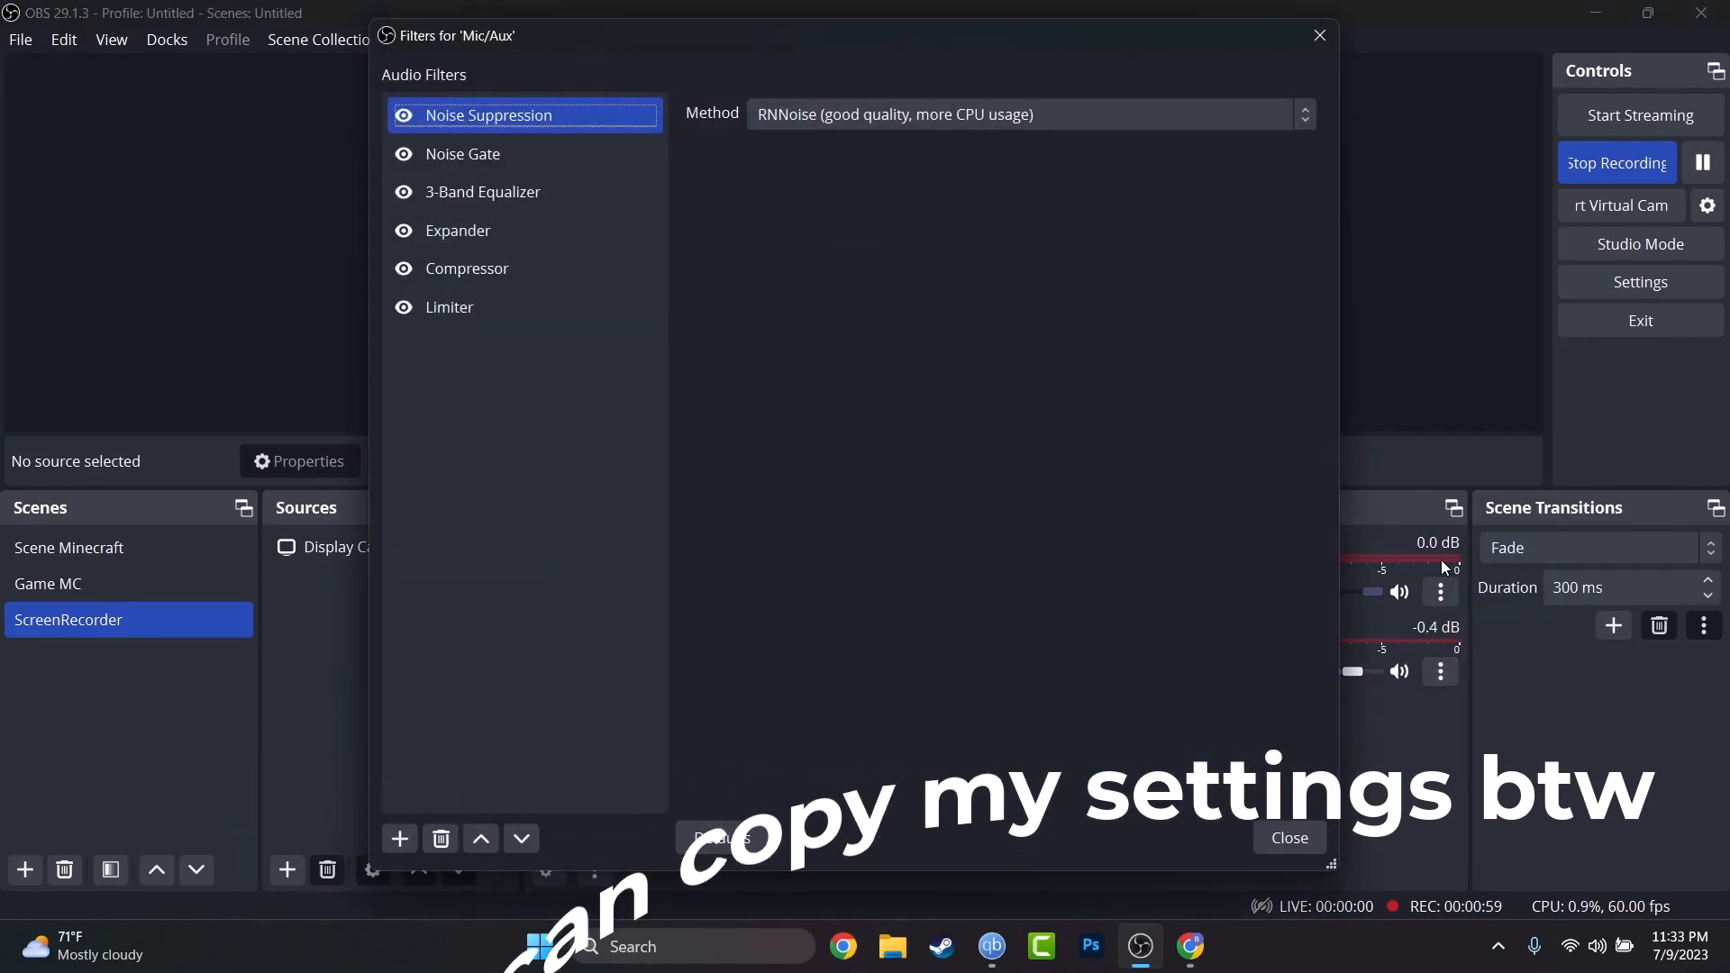
pyautogui.moveTo(1043, 34); pyautogui.dragTo(1006, 23)
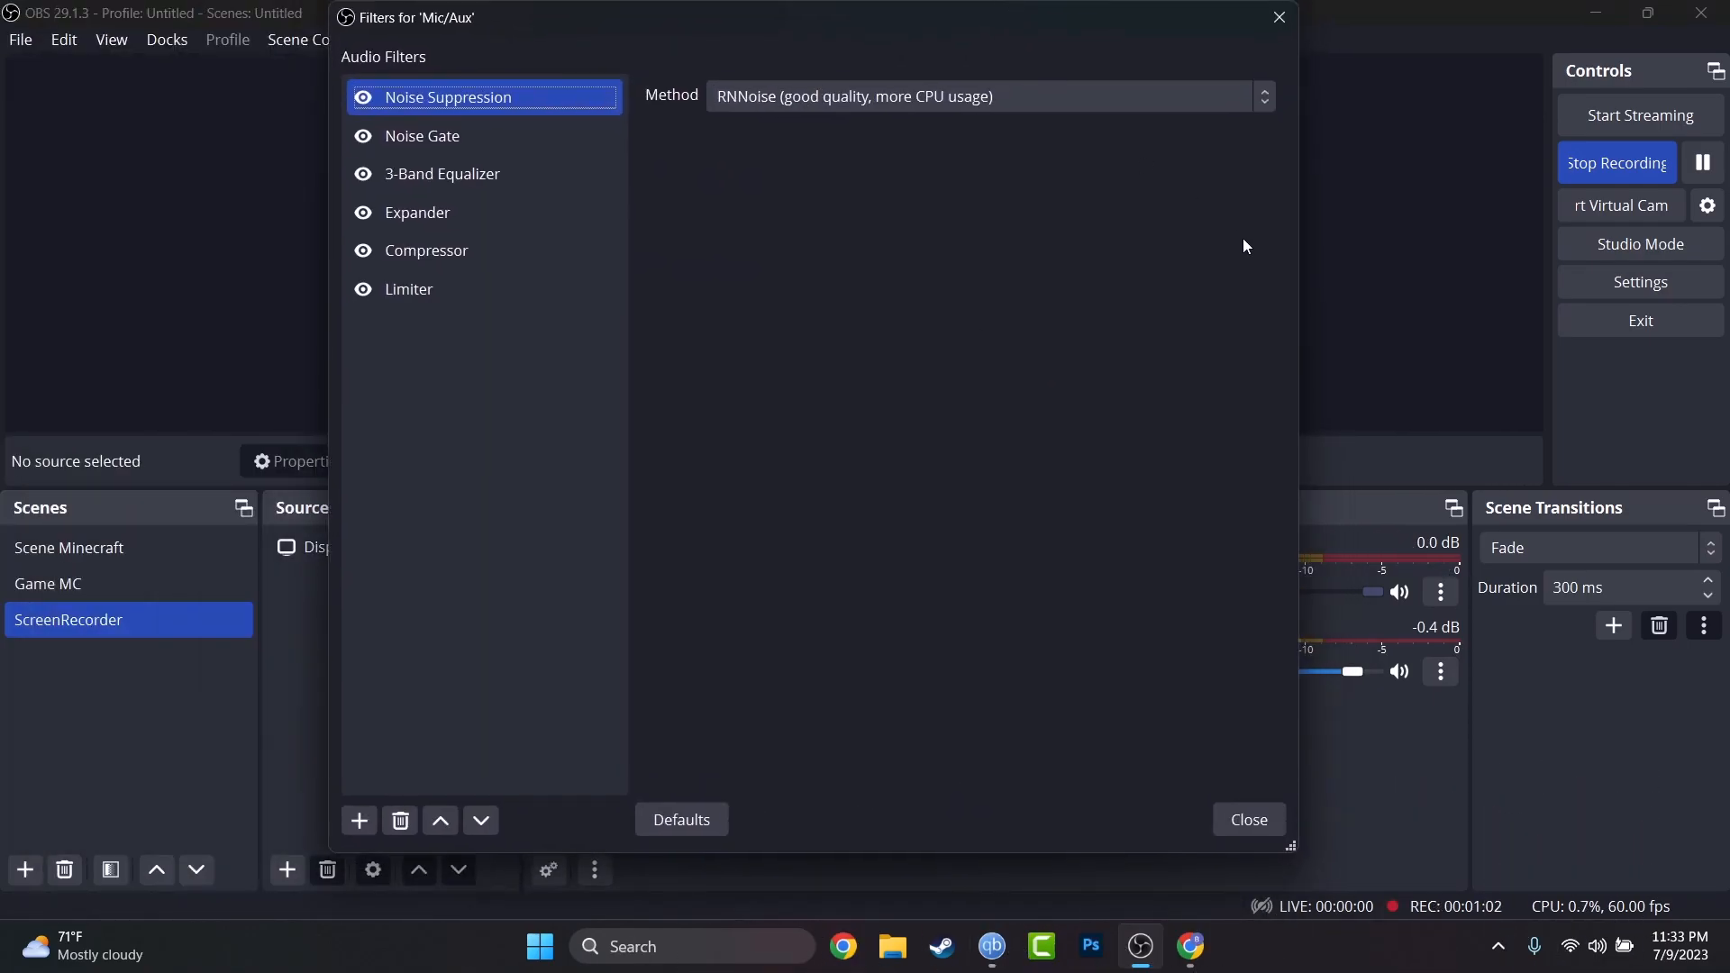
pyautogui.click(440, 131)
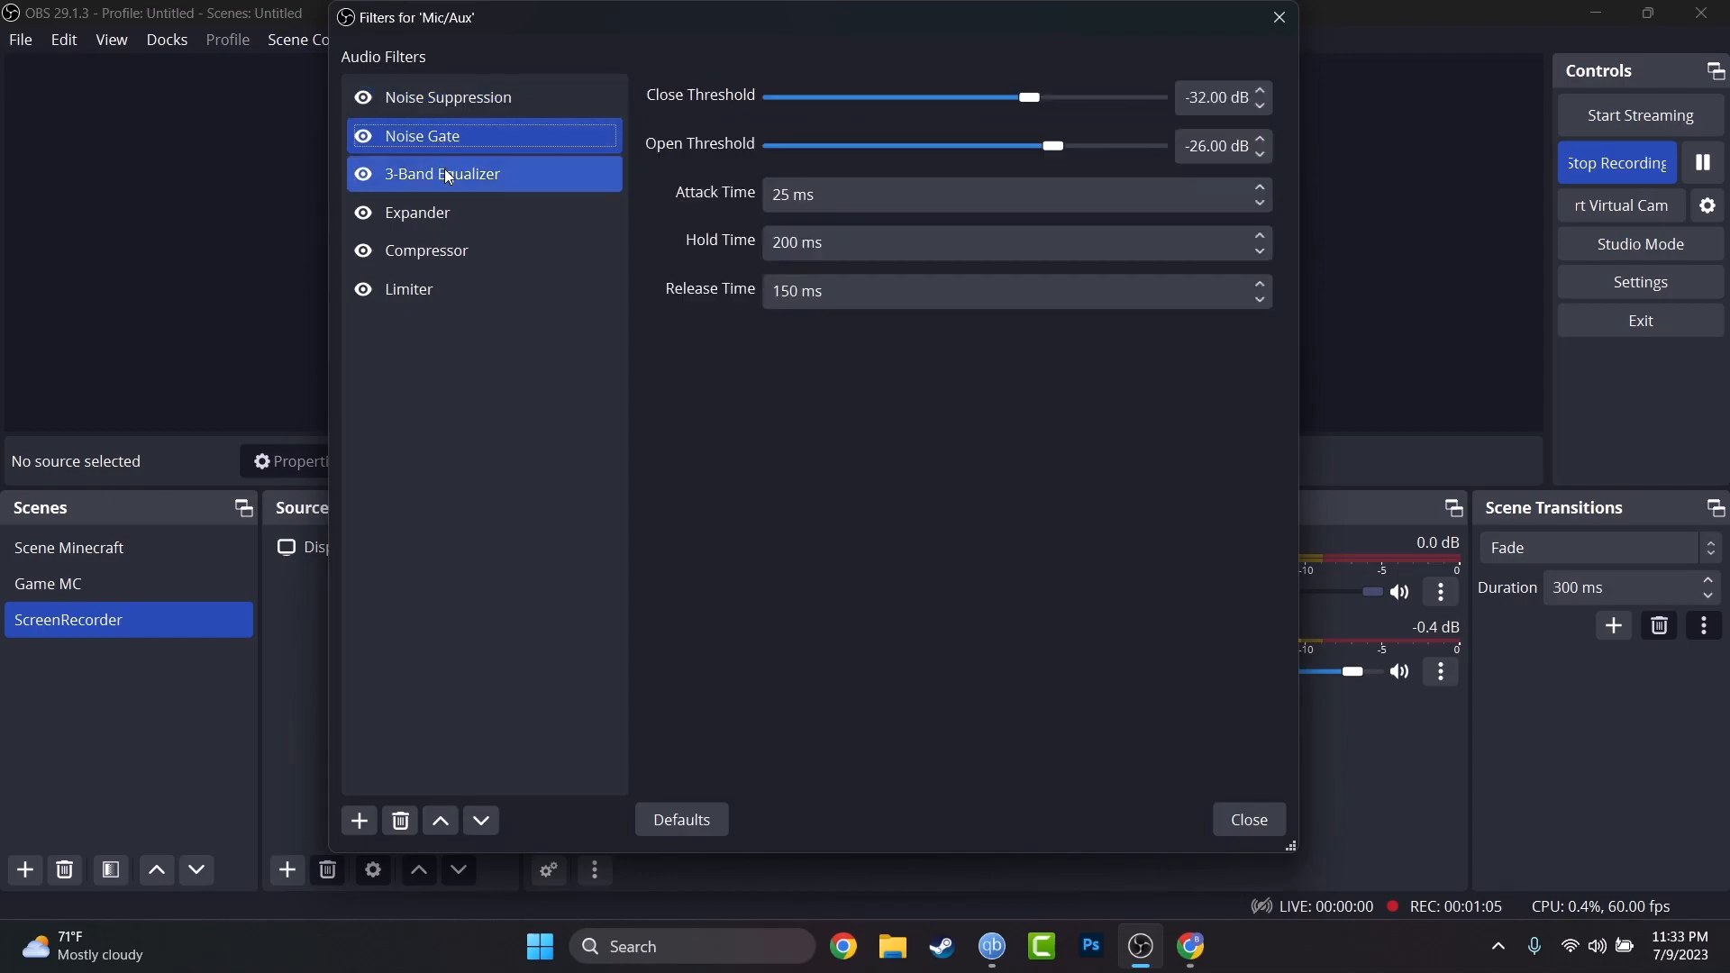
pyautogui.click(465, 191)
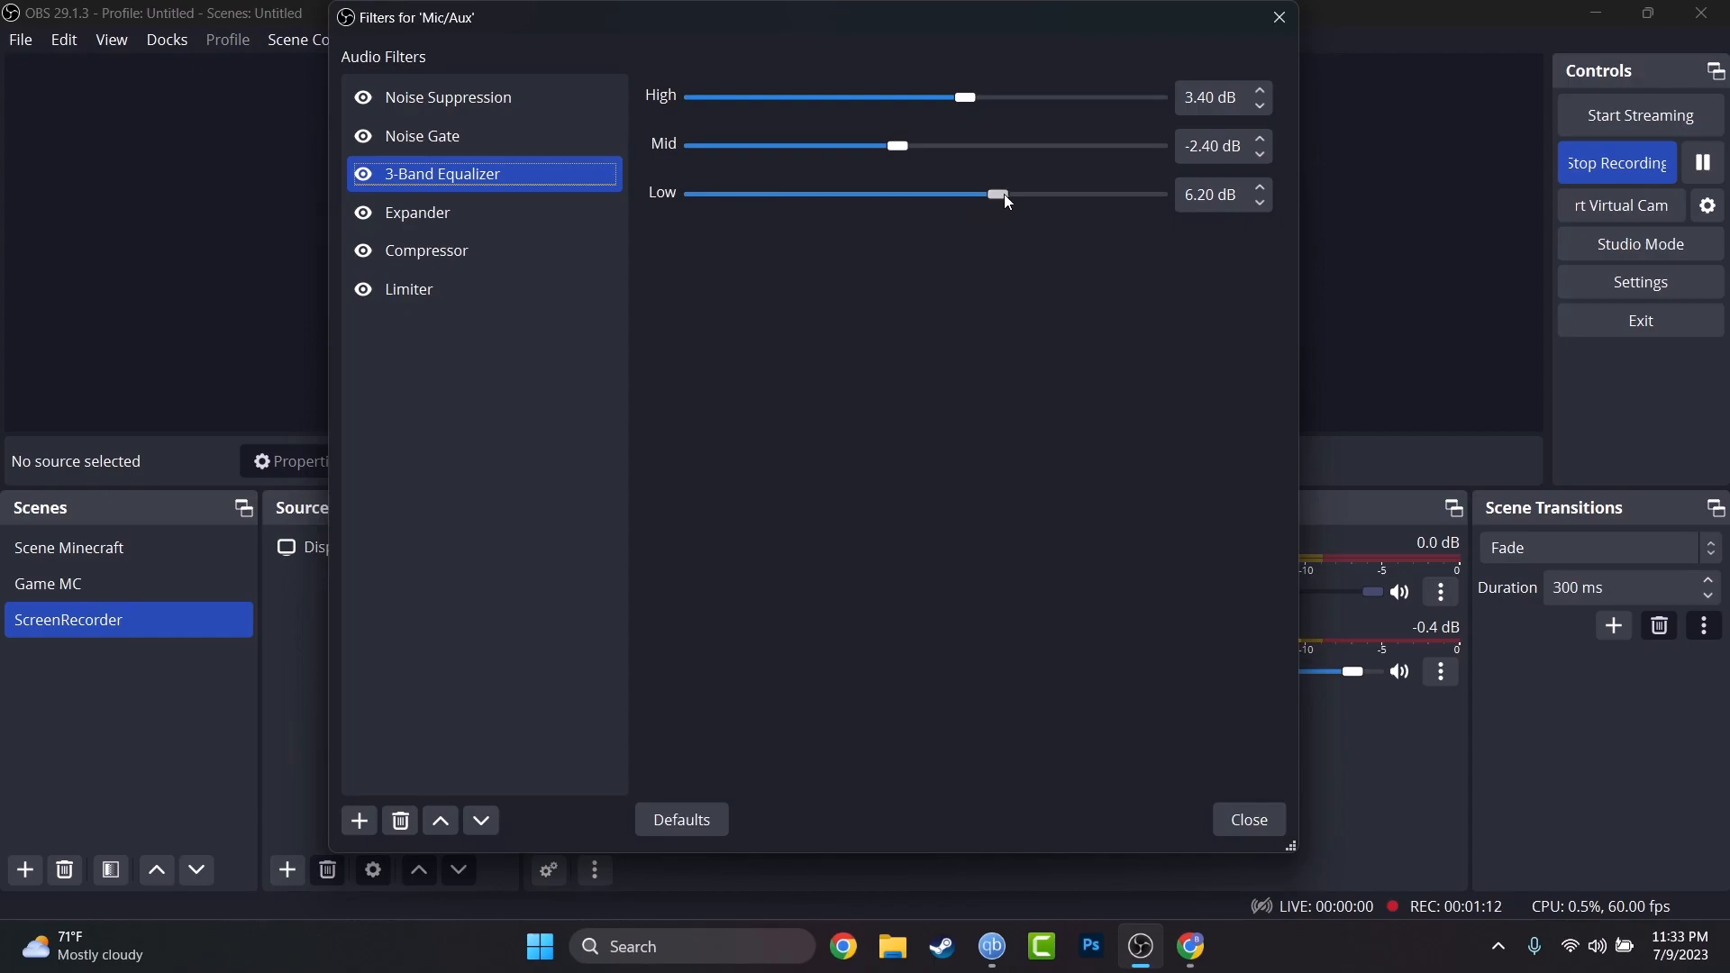
pyautogui.moveTo(1007, 200)
pyautogui.mouseDown()
pyautogui.moveTo(772, 243)
pyautogui.moveTo(896, 218)
pyautogui.moveTo(1091, 217)
pyautogui.moveTo(998, 197)
pyautogui.mouseUp()
pyautogui.moveTo(888, 150)
pyautogui.mouseDown()
pyautogui.moveTo(775, 161)
pyautogui.moveTo(1052, 153)
pyautogui.moveTo(906, 149)
pyautogui.mouseUp()
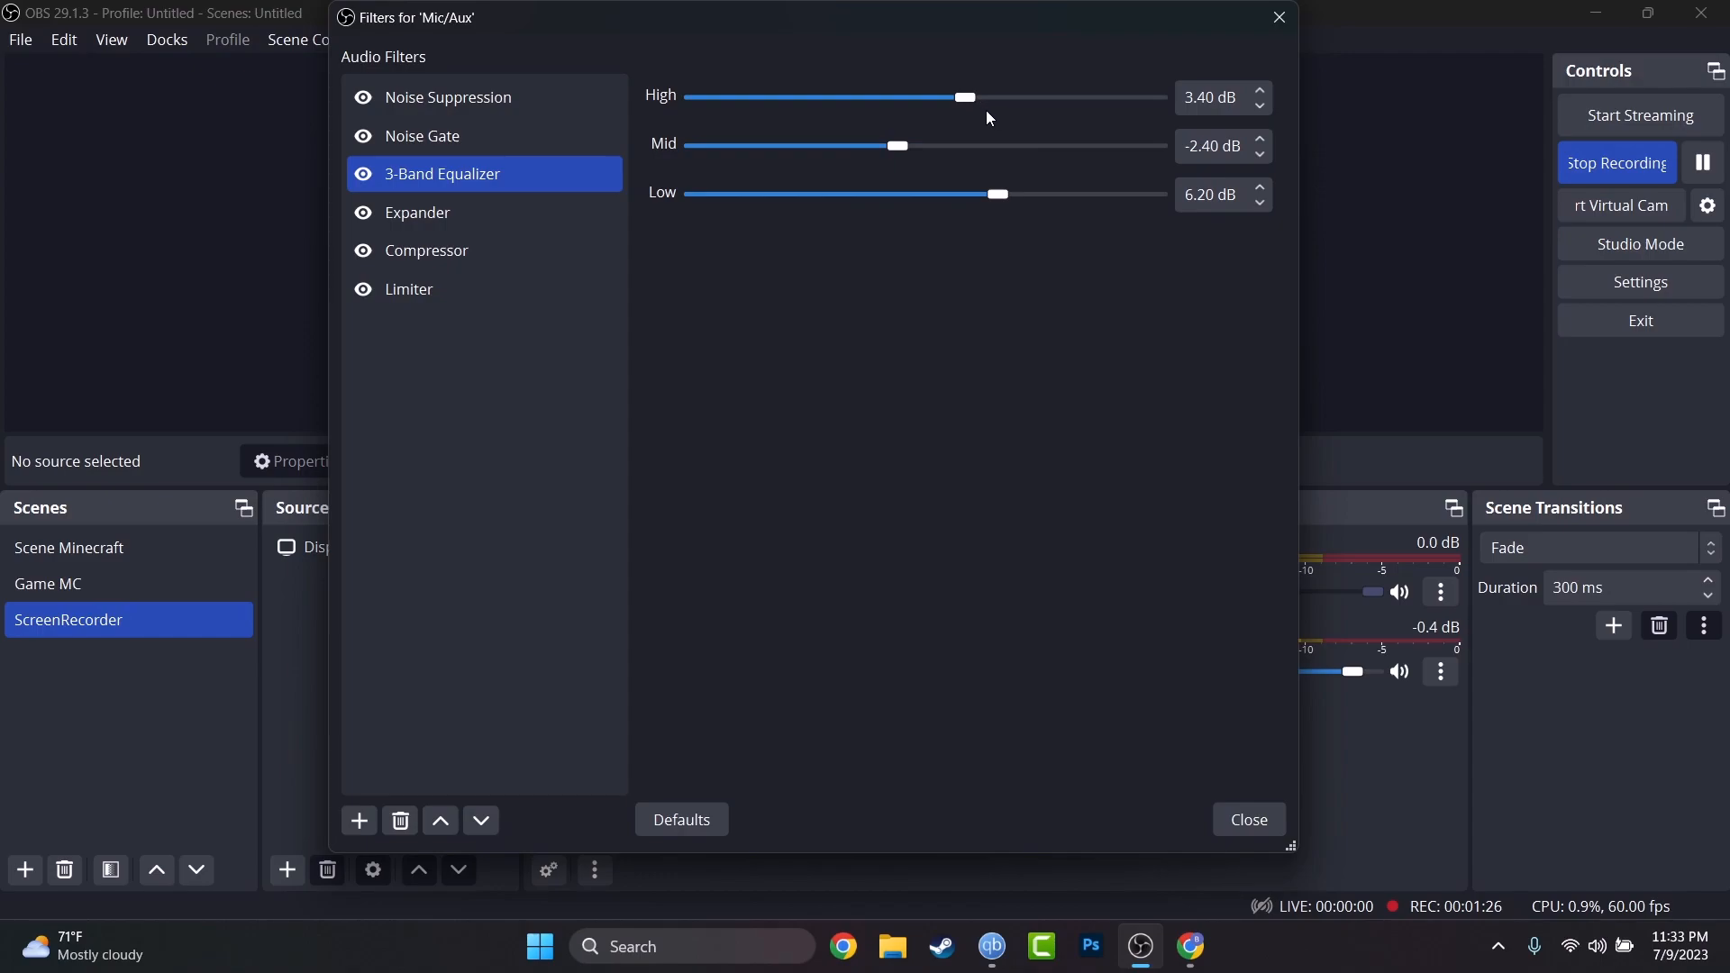
pyautogui.moveTo(994, 106); pyautogui.dragTo(768, 137)
# Review the Expander, Compressor and Limiter filters, then close the filters window.
pyautogui.click(577, 210)
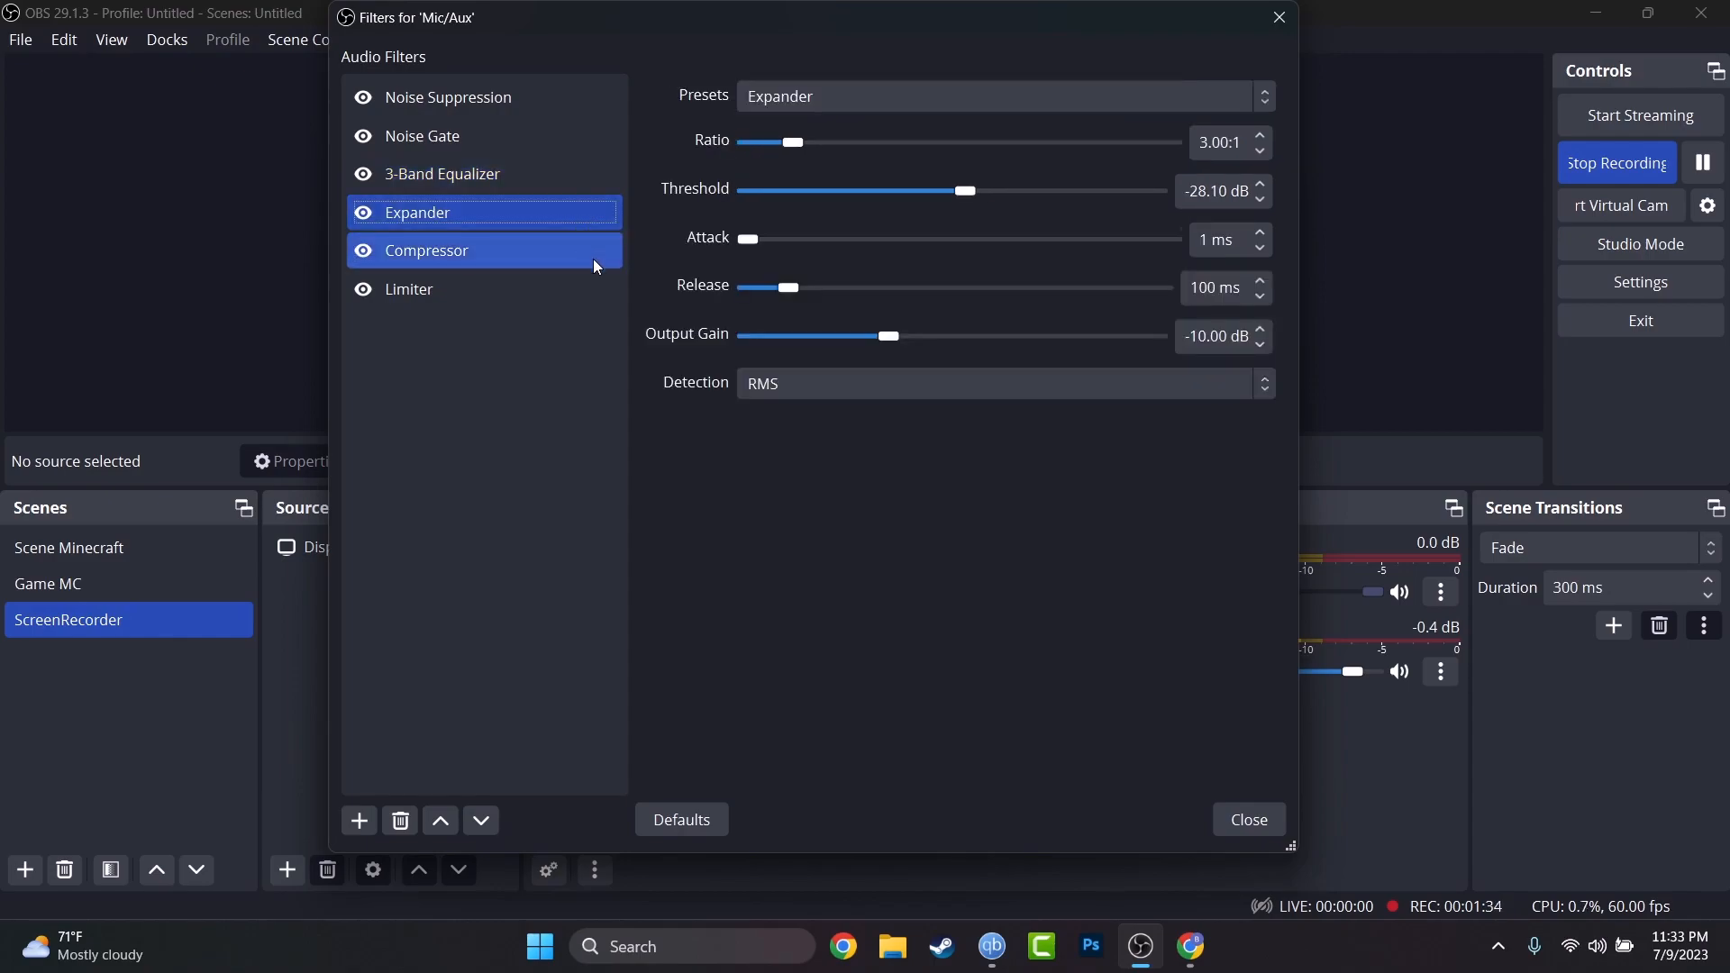
pyautogui.click(593, 255)
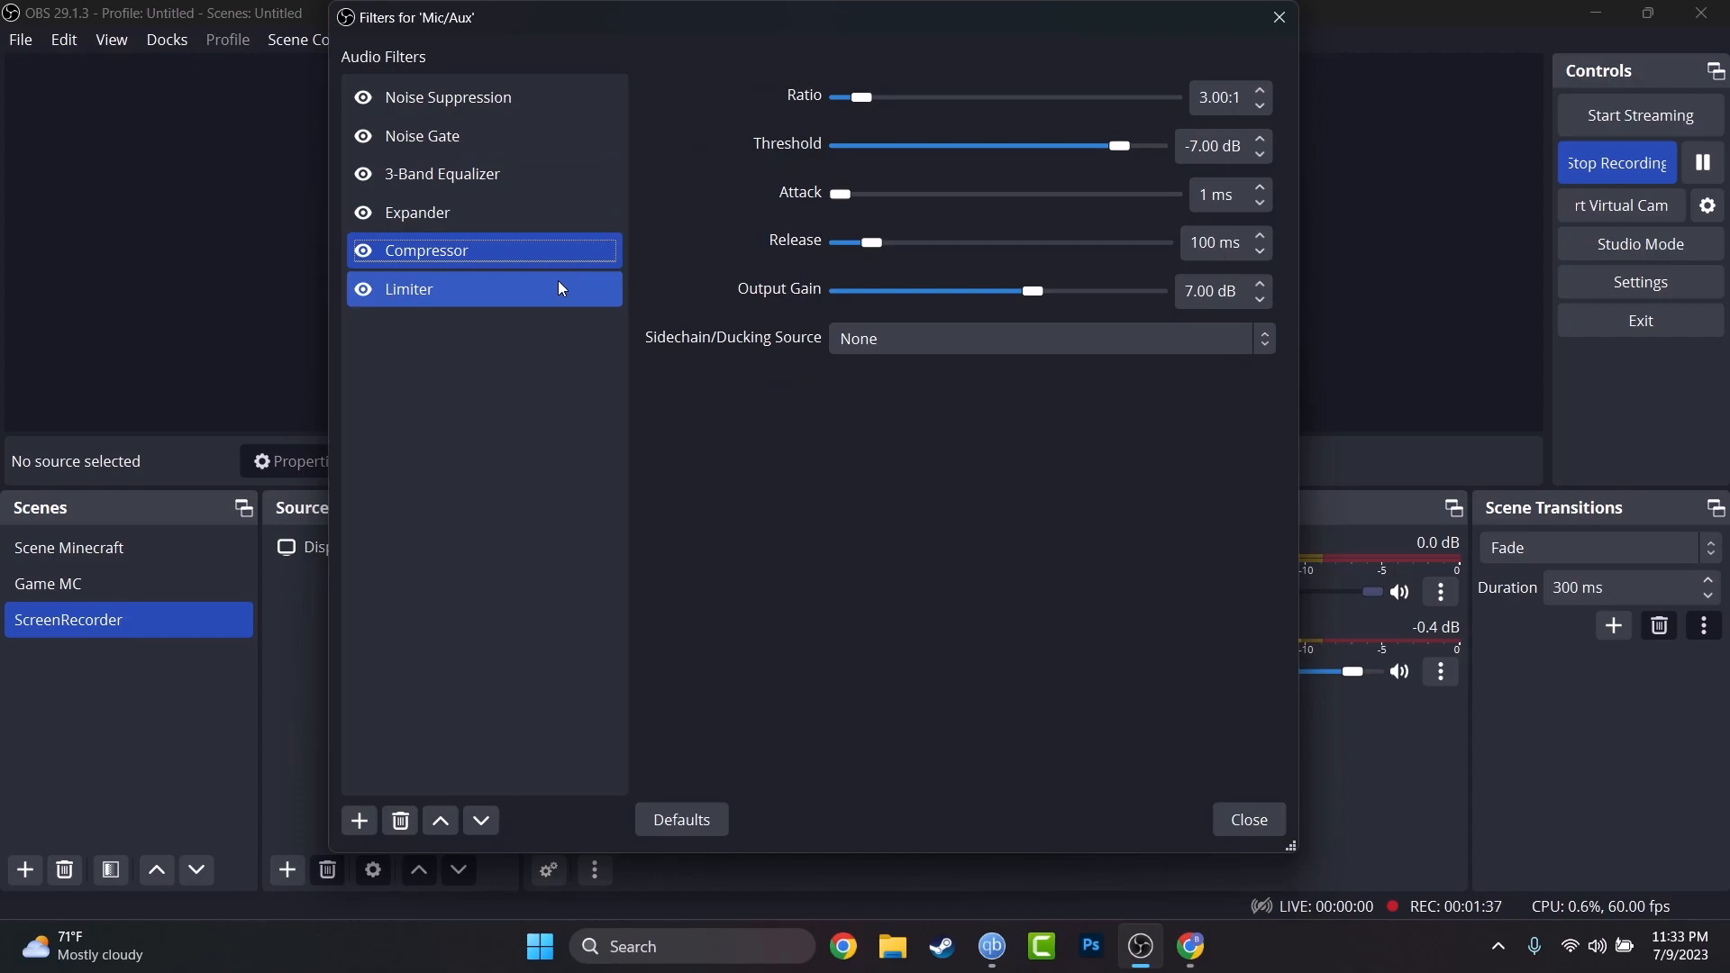
pyautogui.click(561, 289)
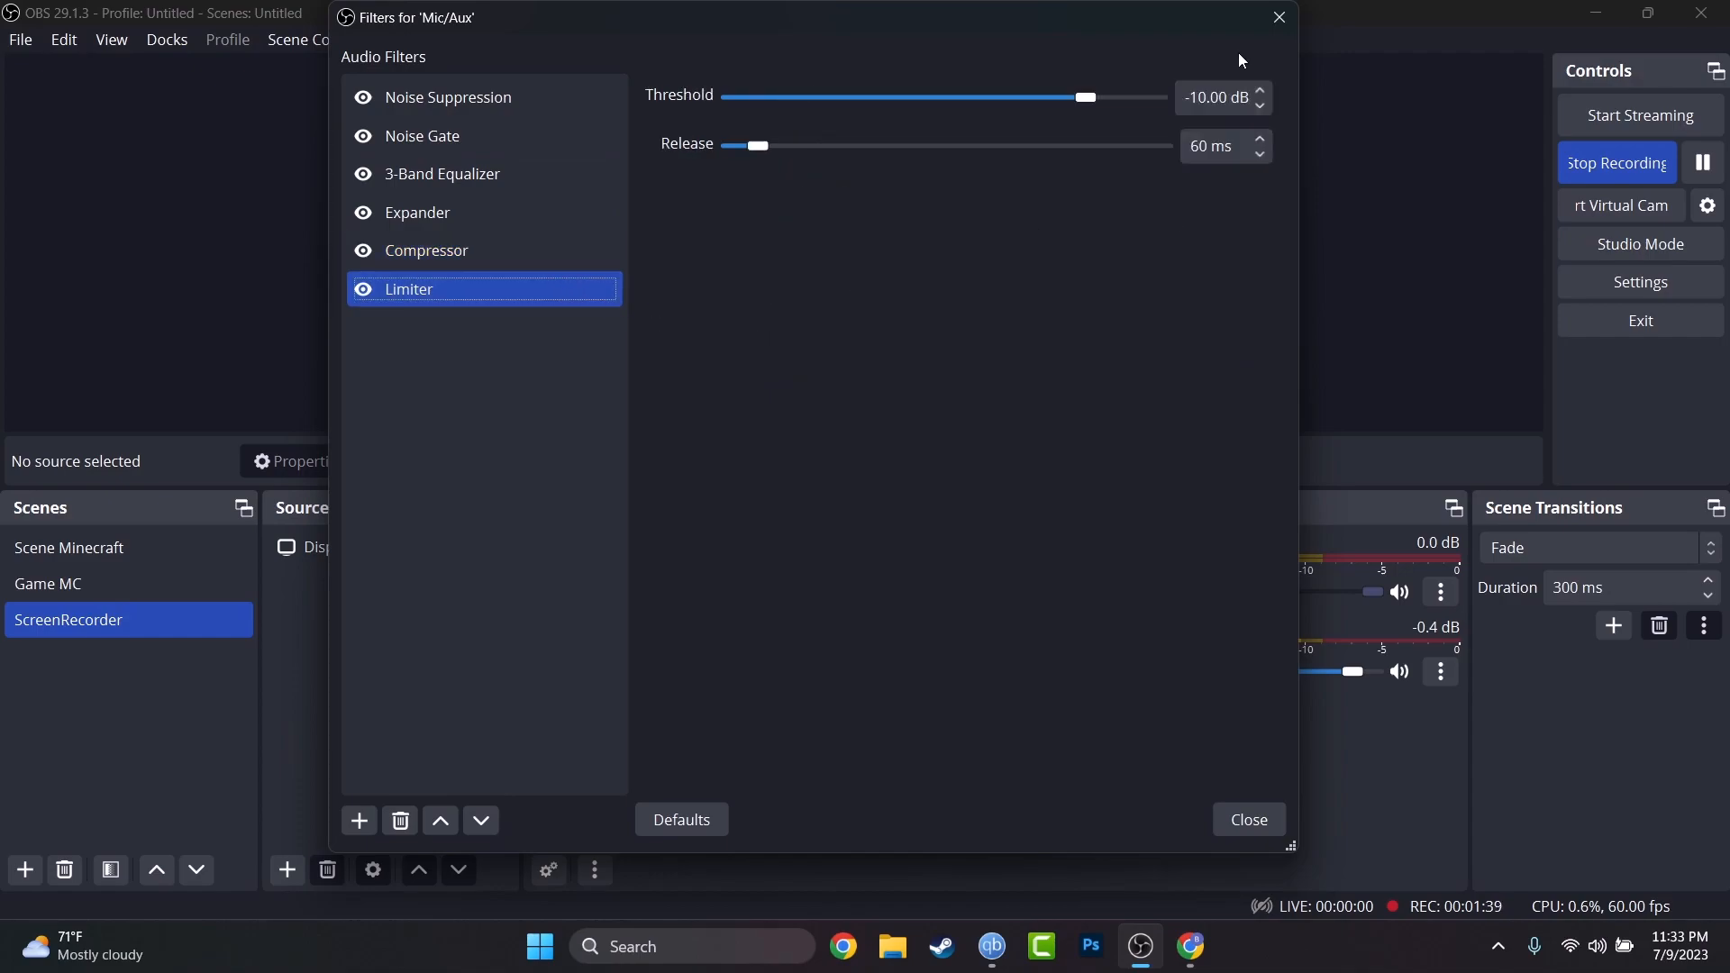
pyautogui.click(1278, 19)
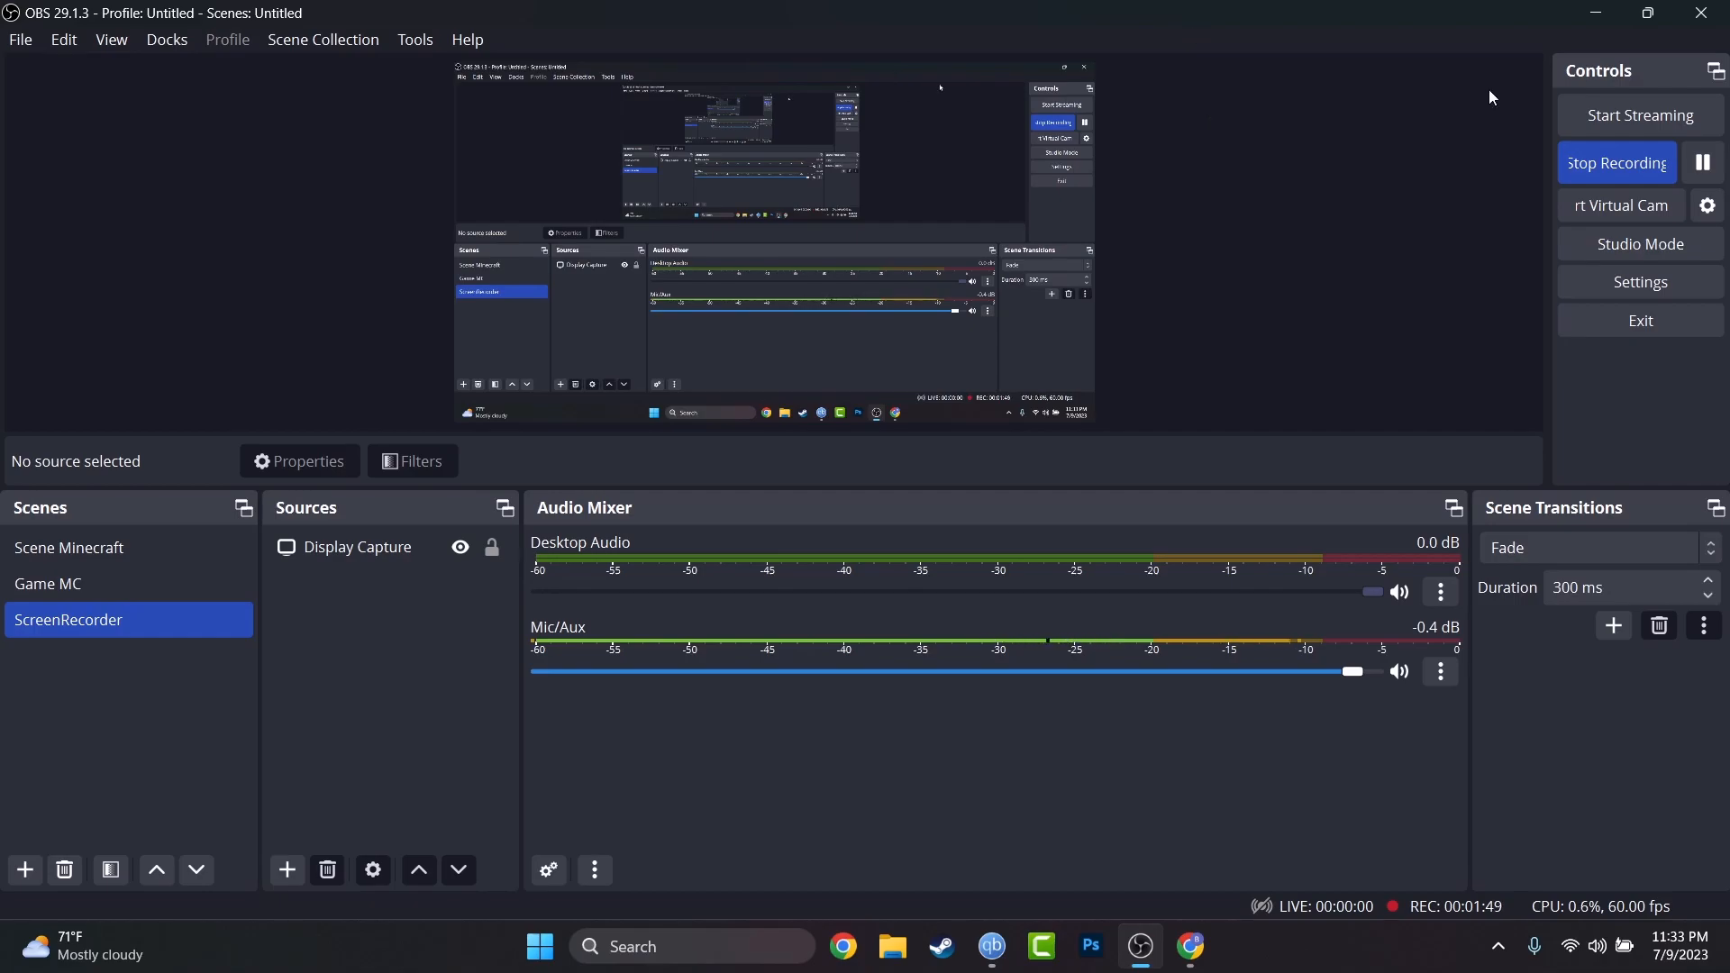
# Minimize OBS and launch Google Chrome from the taskbar.
pyautogui.click(1598, 13)
pyautogui.click(843, 946)
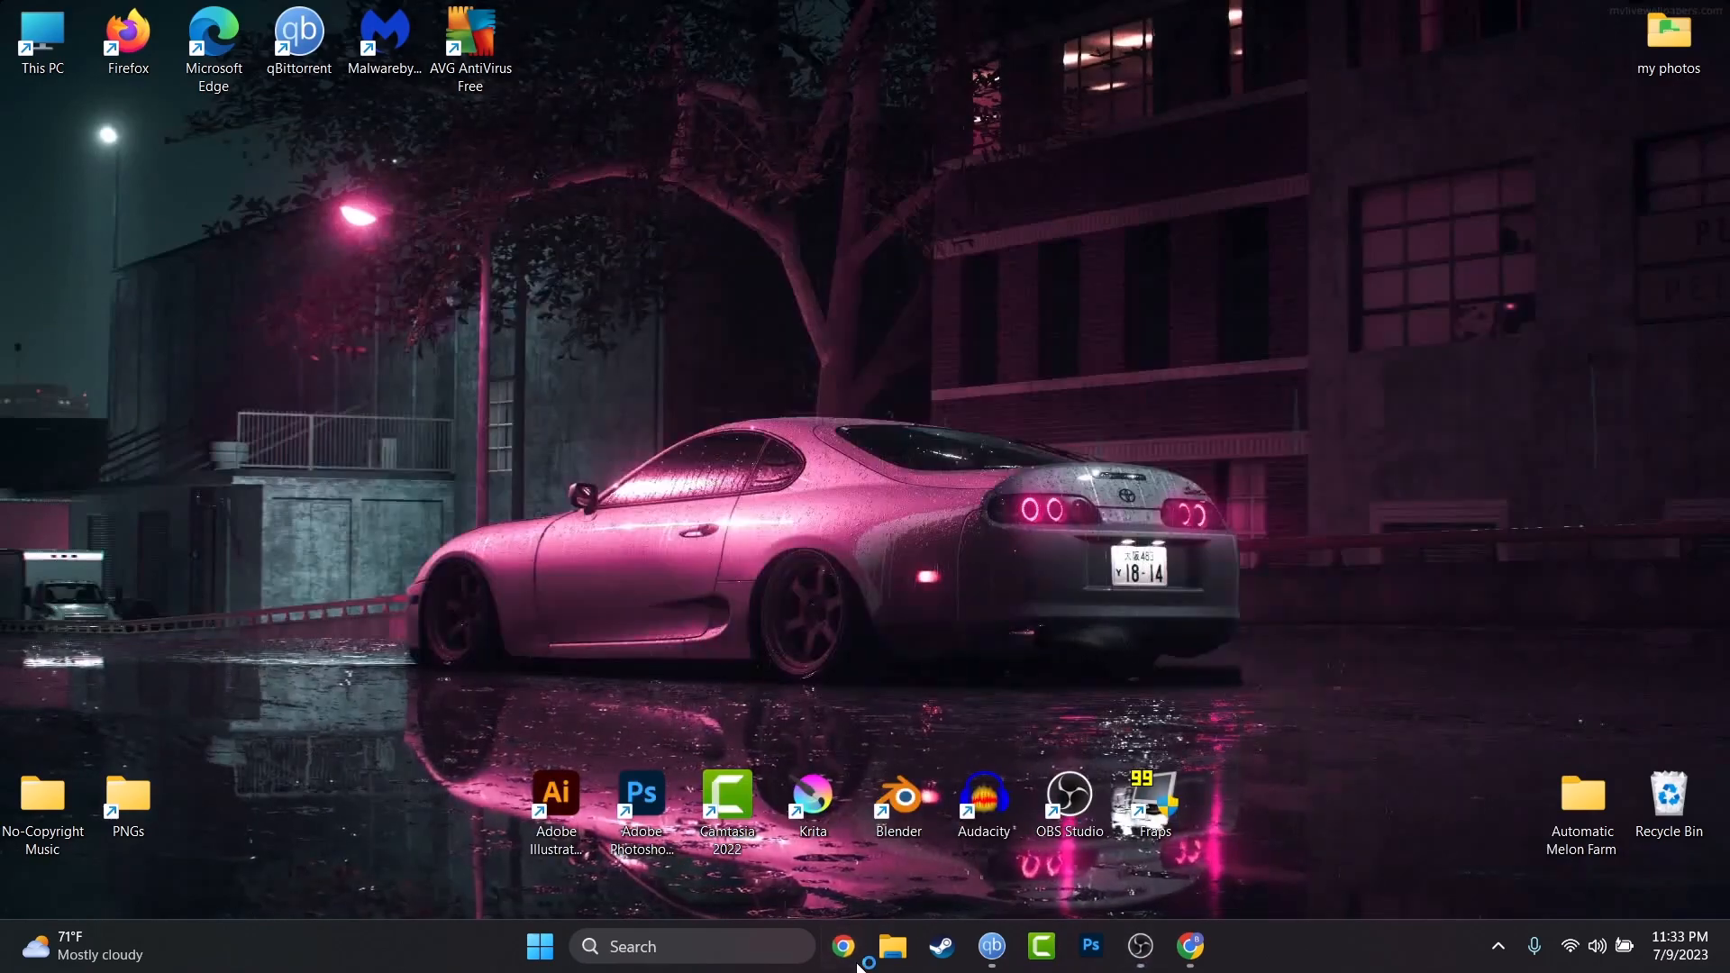
# Search Google for 'obs' and open the official OBS Studio website.
pyautogui.click(561, 356)
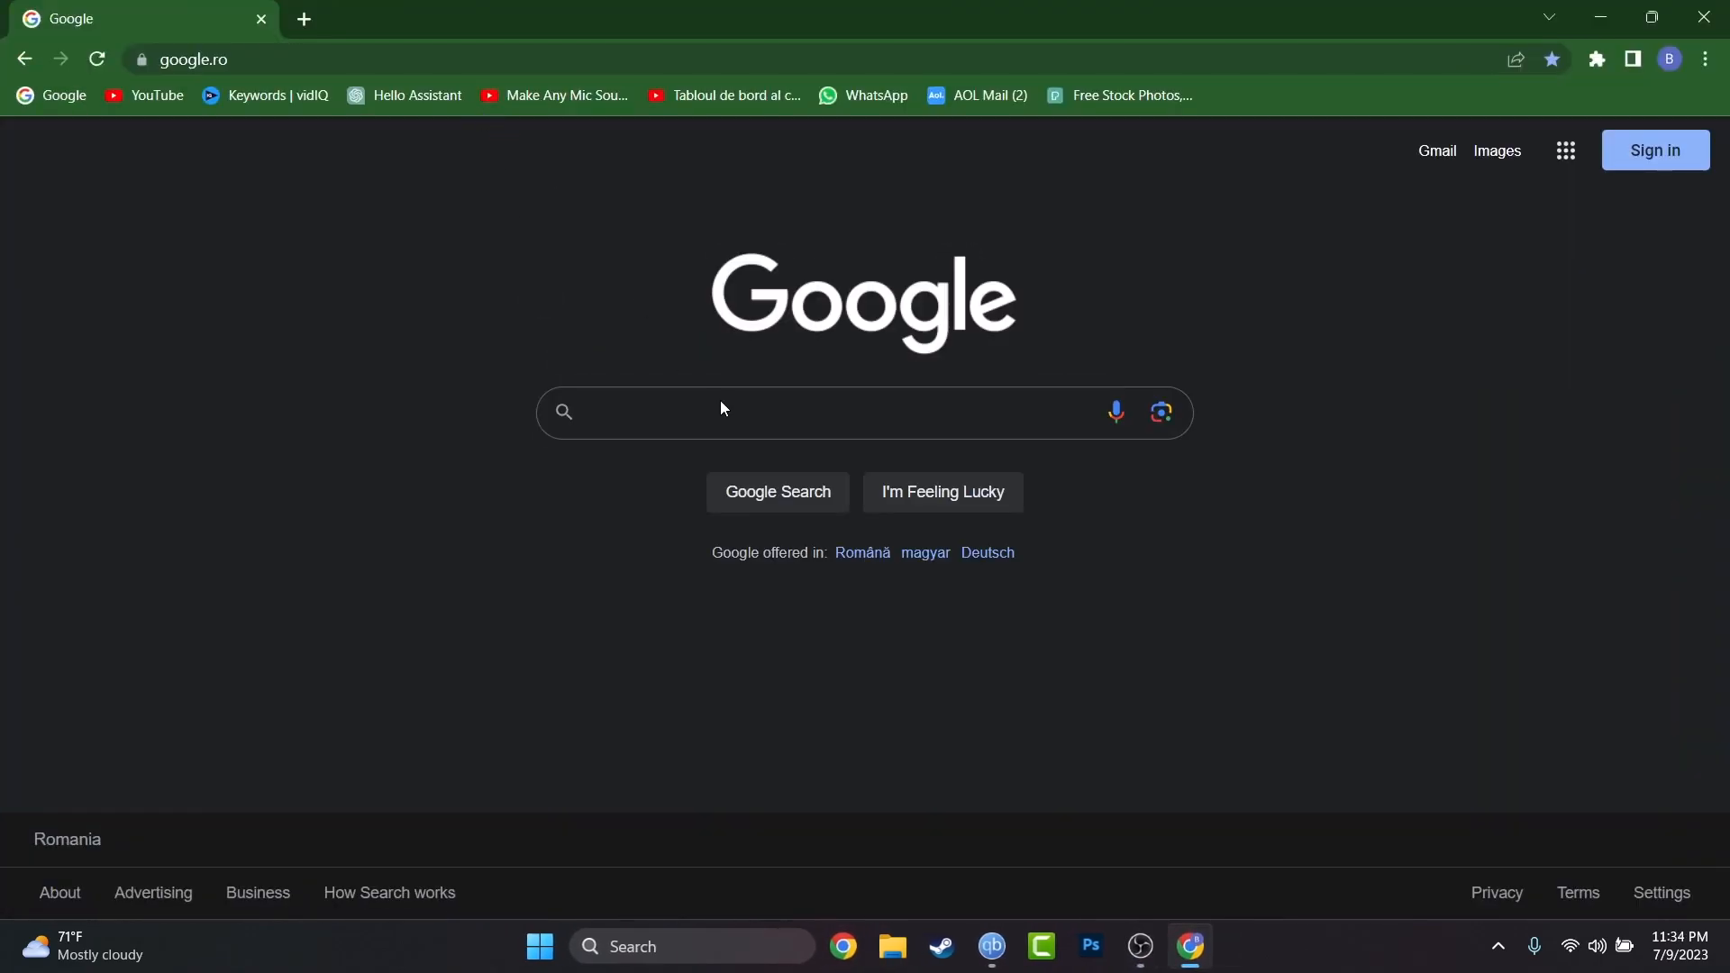
pyautogui.write('obs')
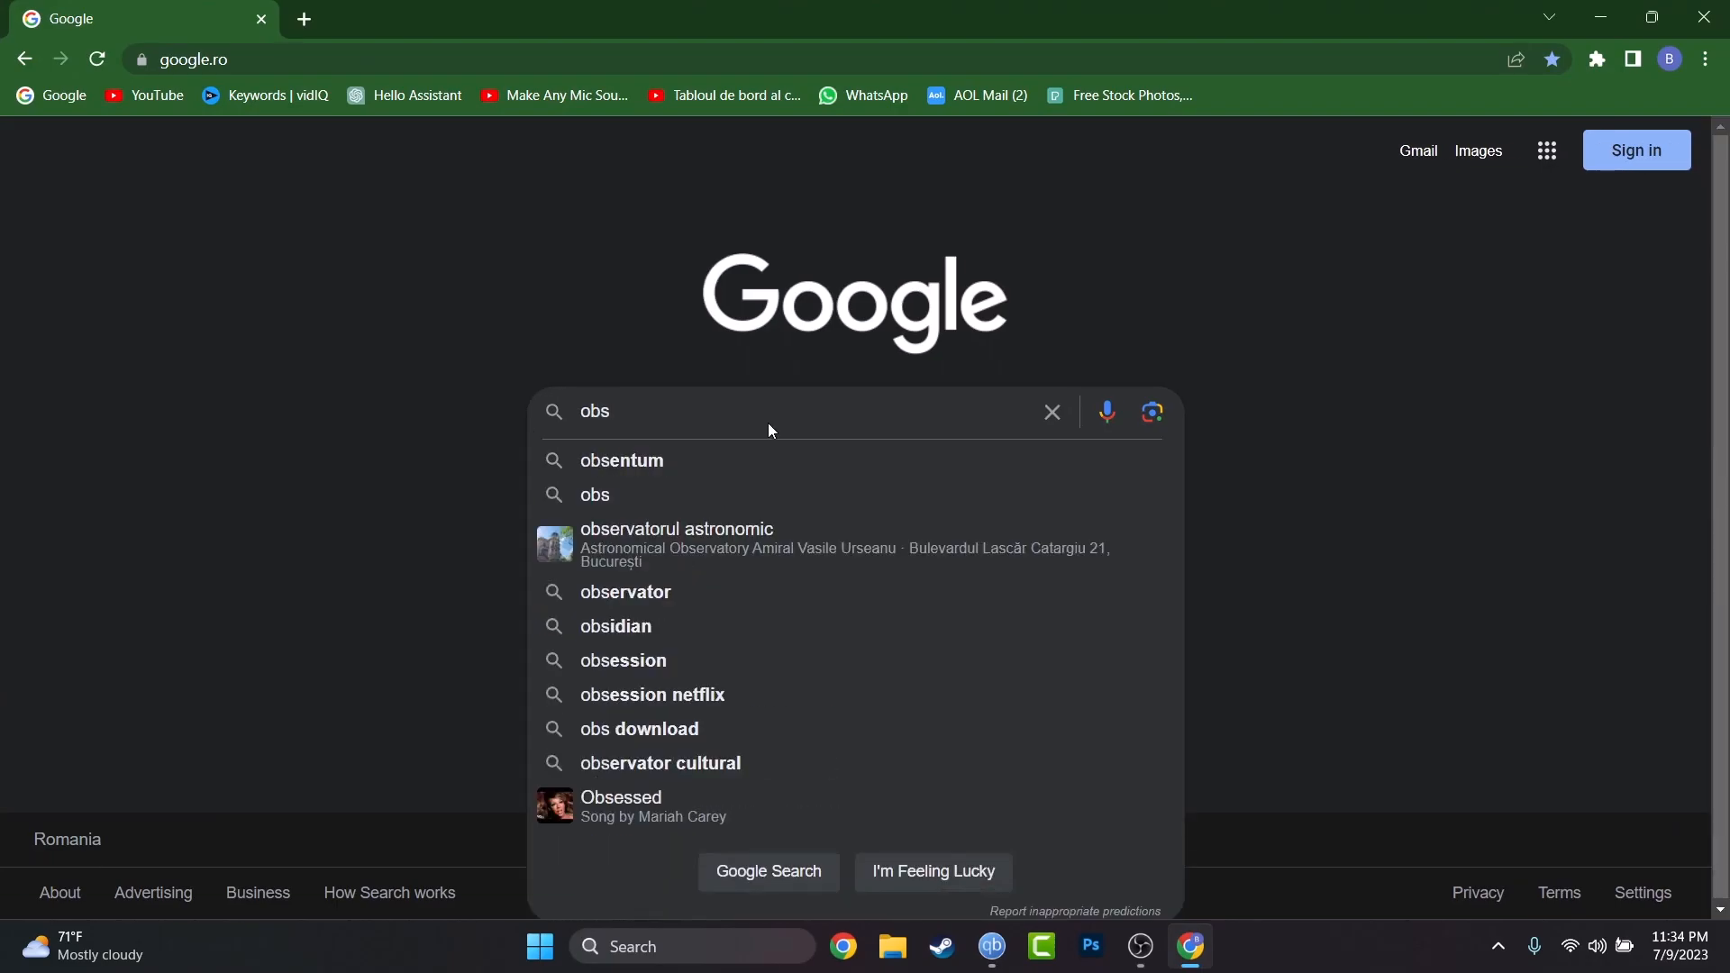
pyautogui.press('Return')
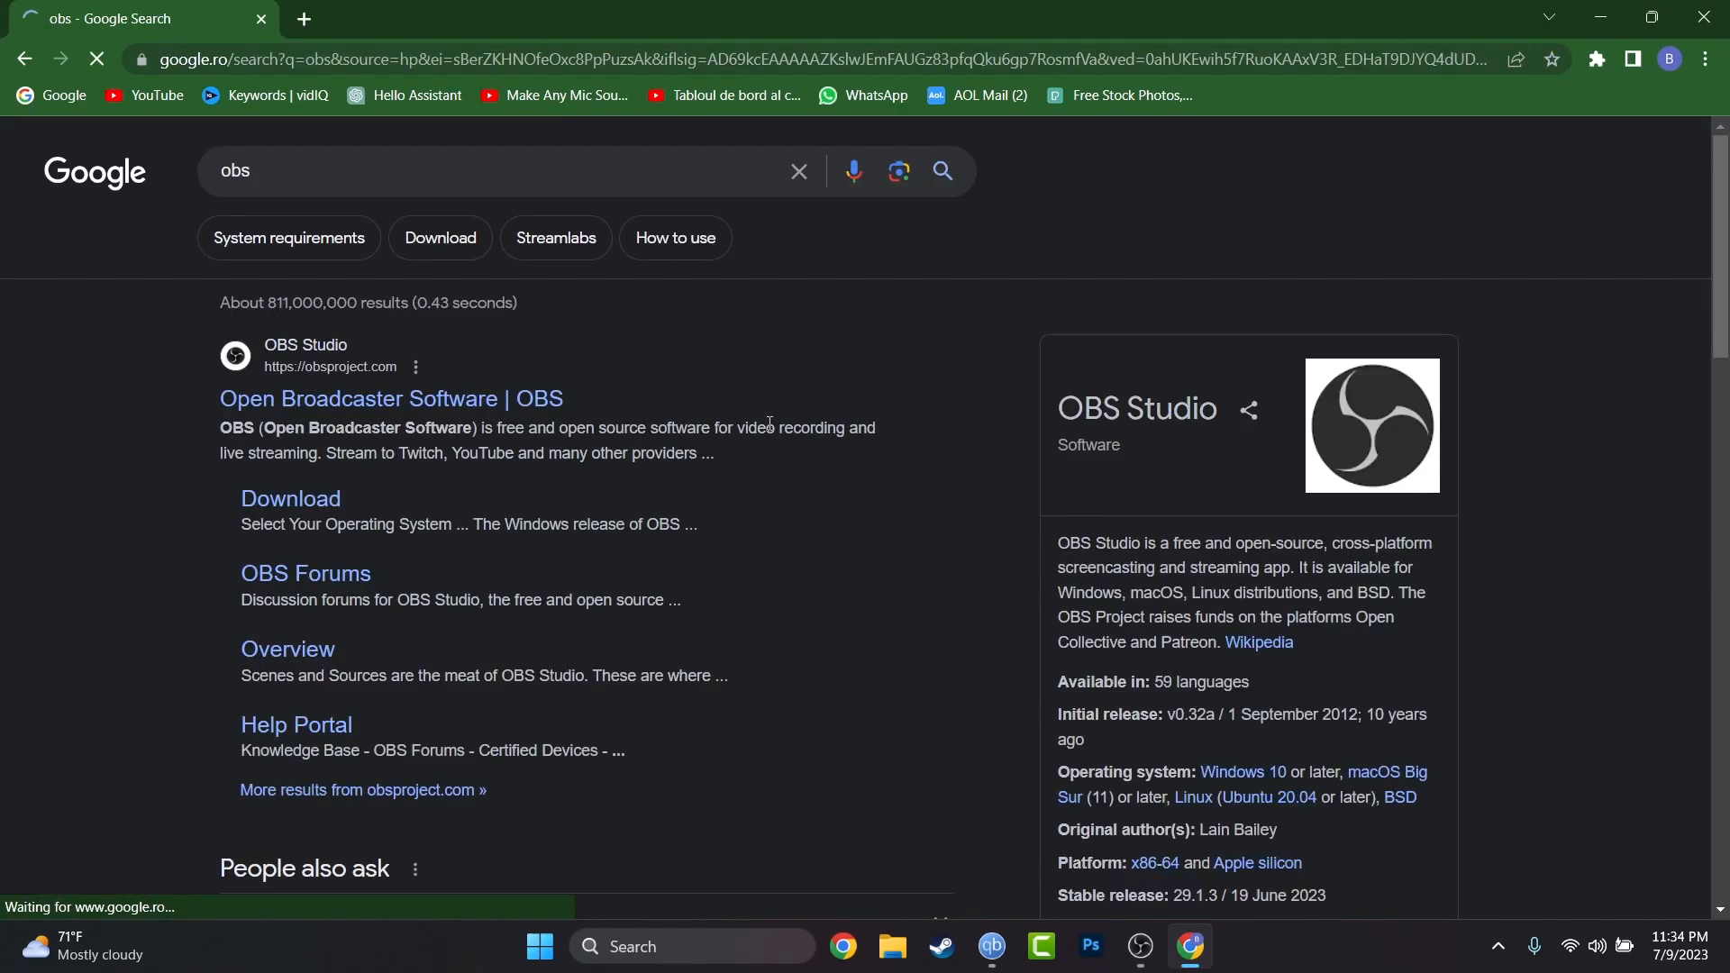
pyautogui.click(550, 405)
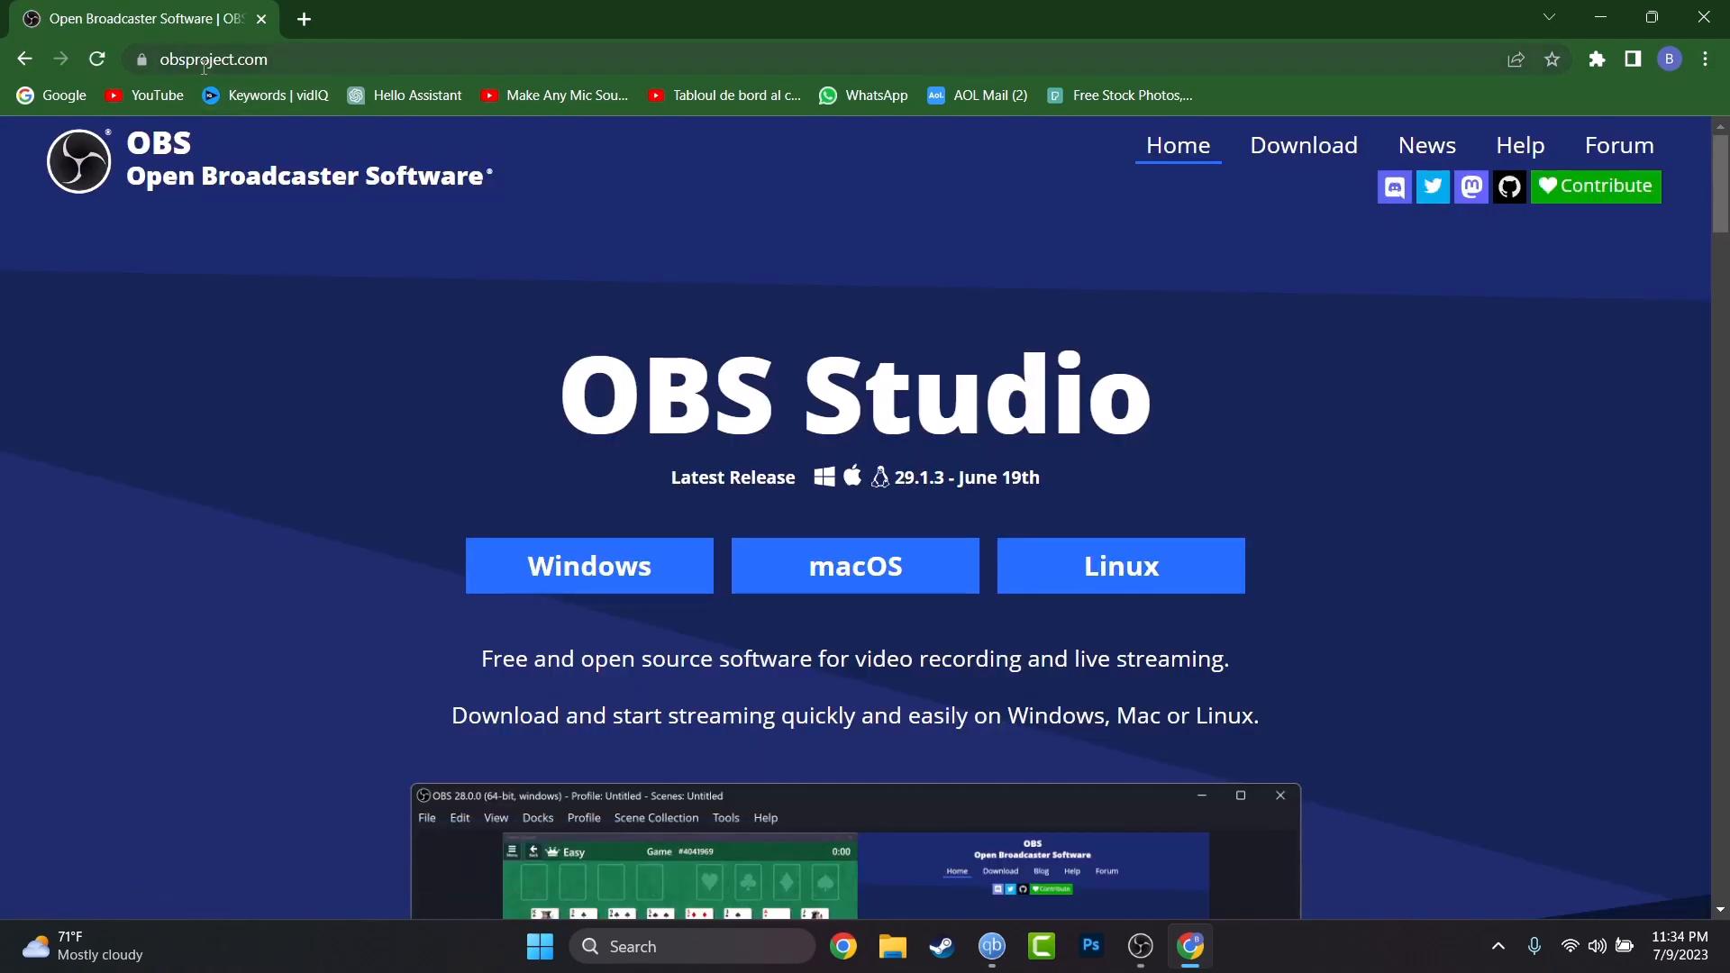
# Start downloading the Windows installer of OBS Studio, then retry the download.
pyautogui.scroll(-3, 445, 393)
pyautogui.scroll(2, 445, 393)
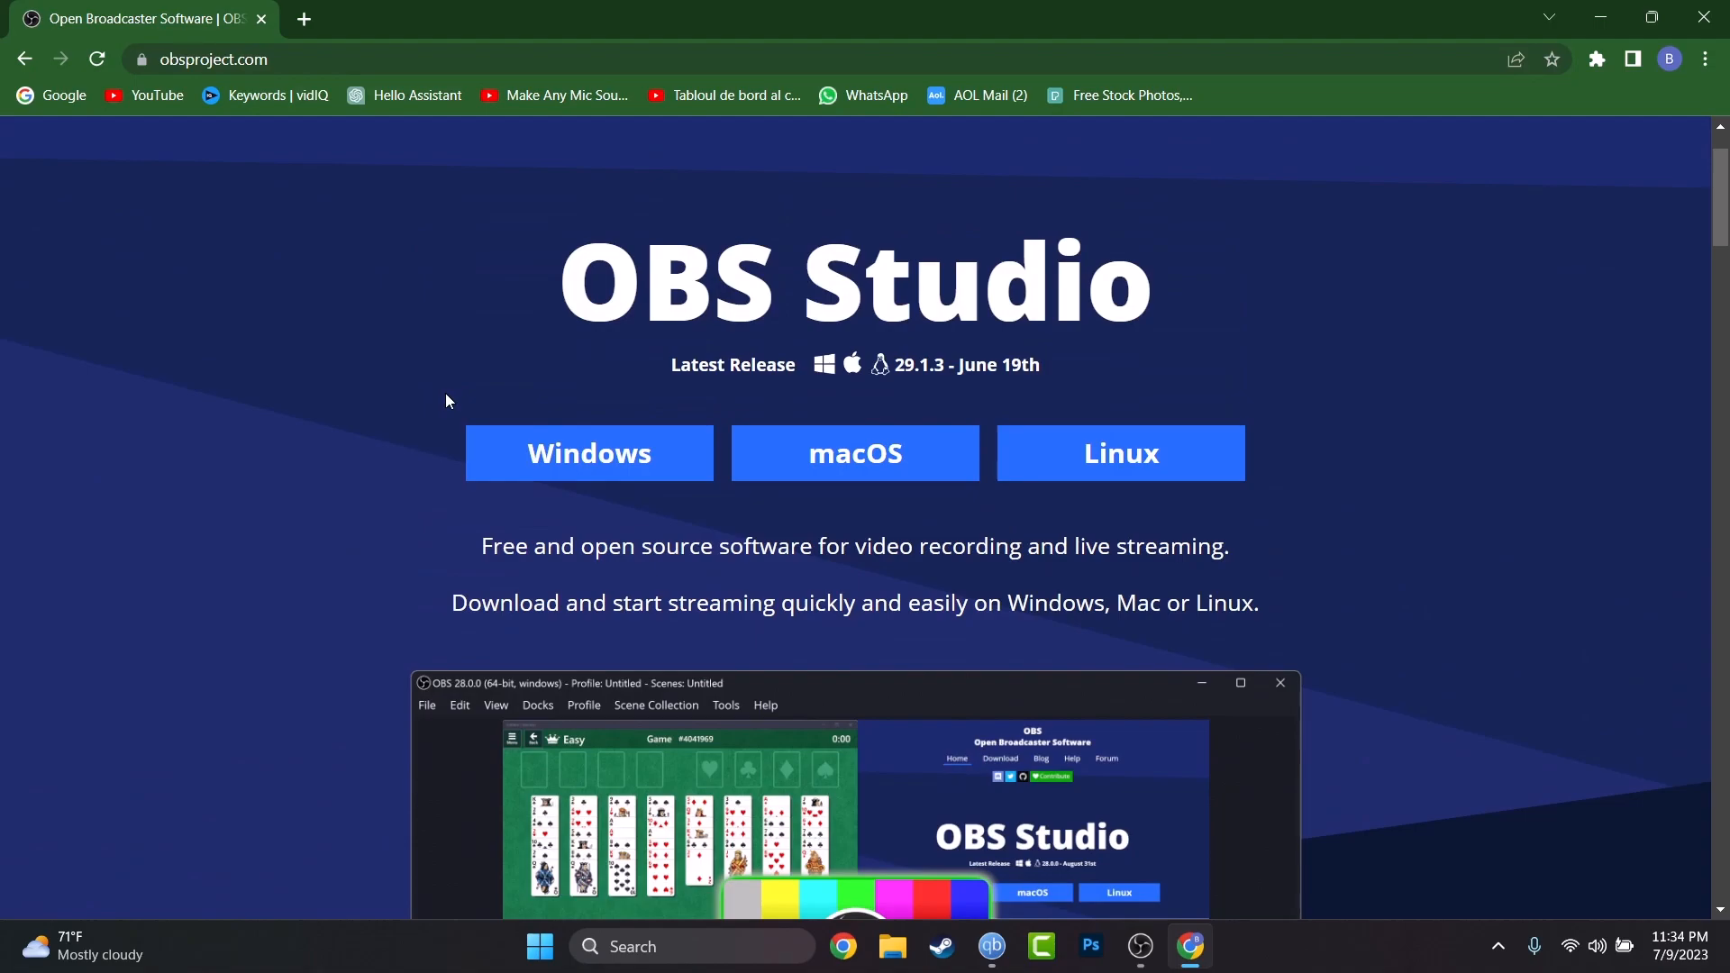
pyautogui.scroll(1, 447, 404)
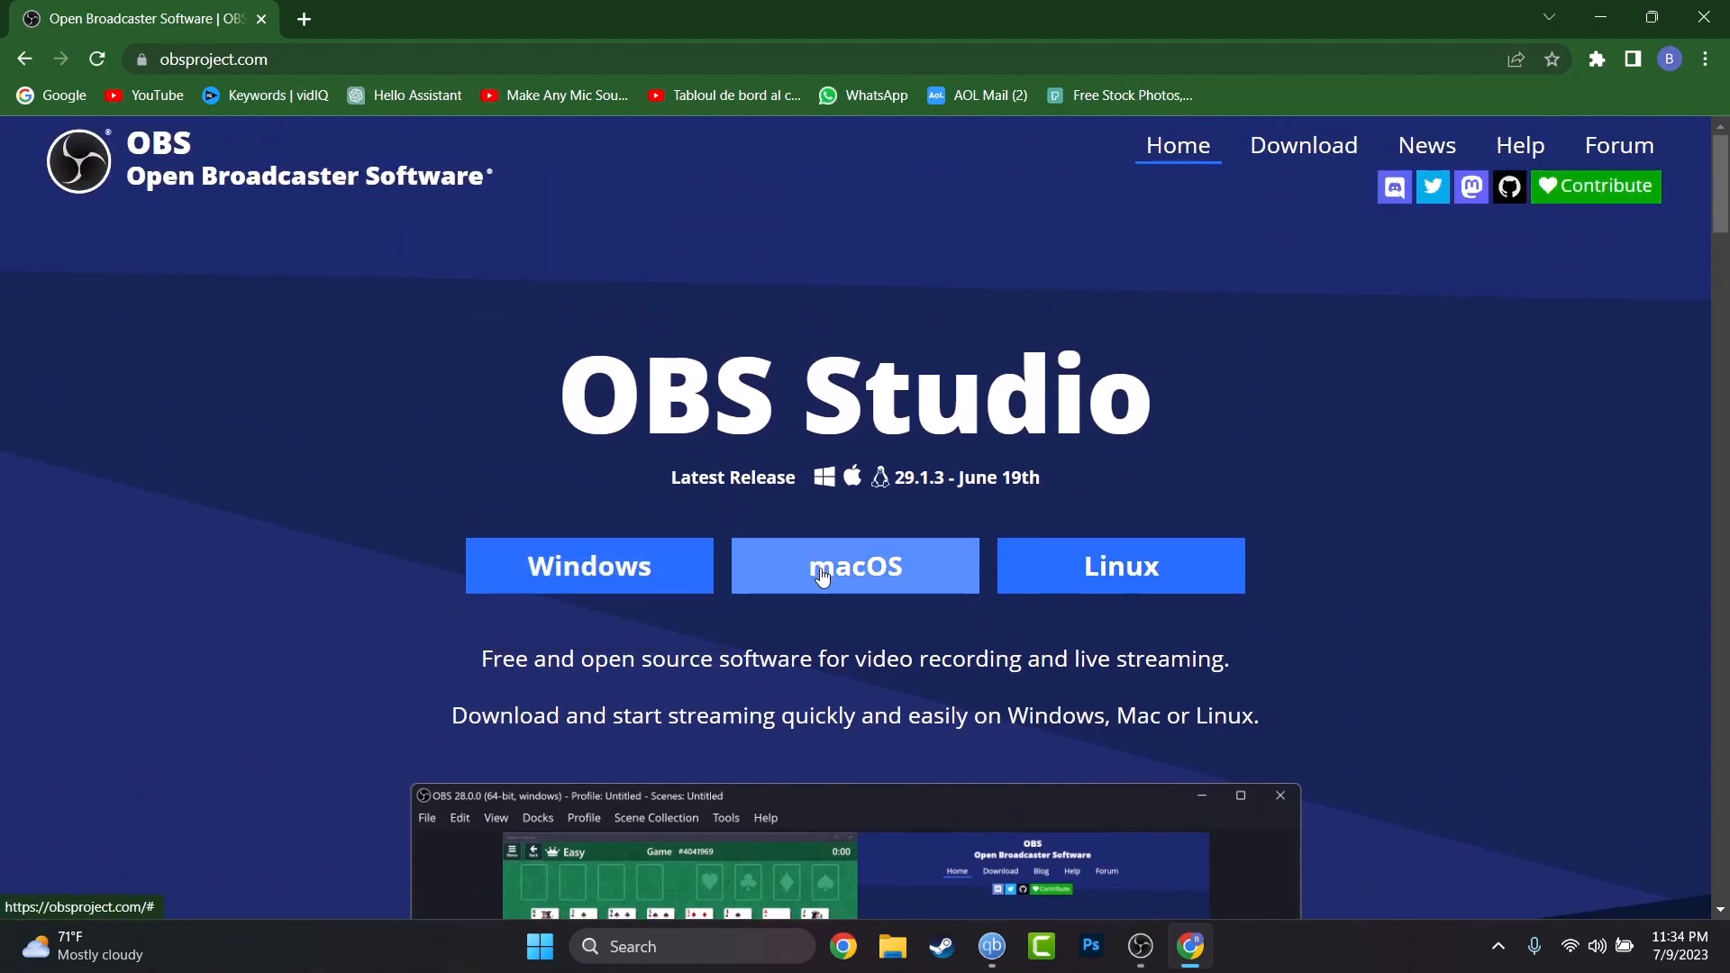
pyautogui.click(648, 580)
pyautogui.scroll(-3, 644, 570)
pyautogui.scroll(-10, 634, 538)
pyautogui.scroll(-5, 634, 542)
pyautogui.scroll(20, 635, 542)
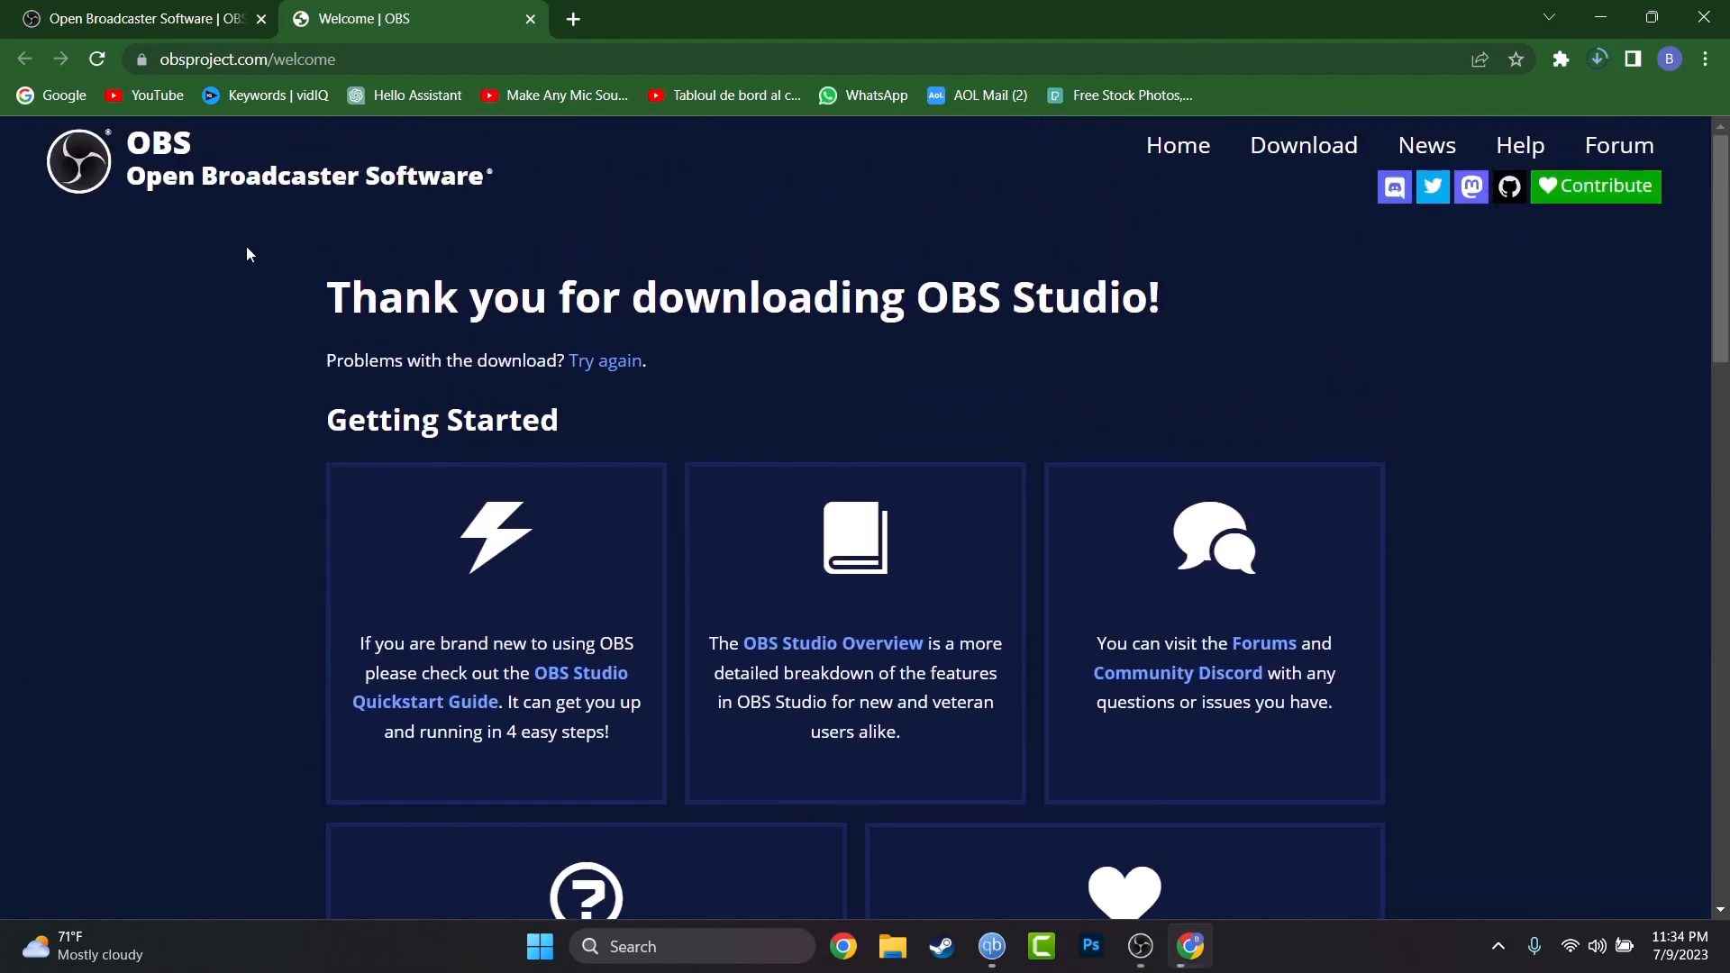
pyautogui.click(600, 372)
# Cancel the duplicate download, locate OBS-Studio-29.1.3-Full-Installer-x64.exe in its folder, and close the folder.
pyautogui.hotkey('ctrl', 'j')
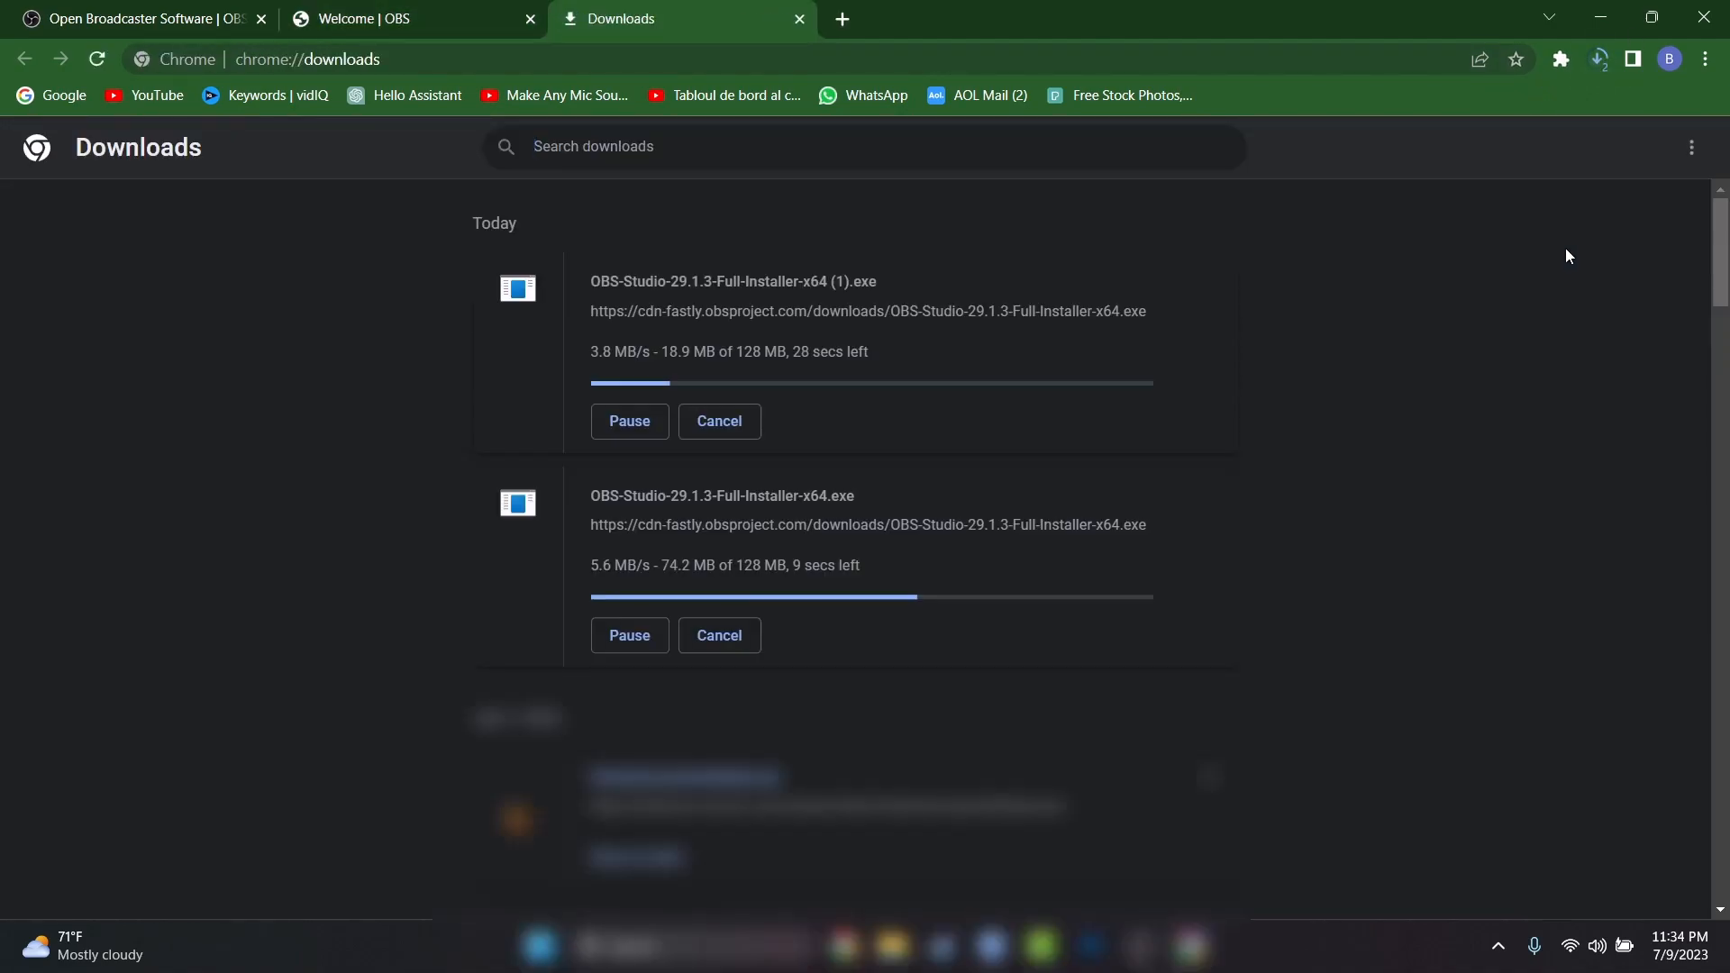
pyautogui.click(708, 420)
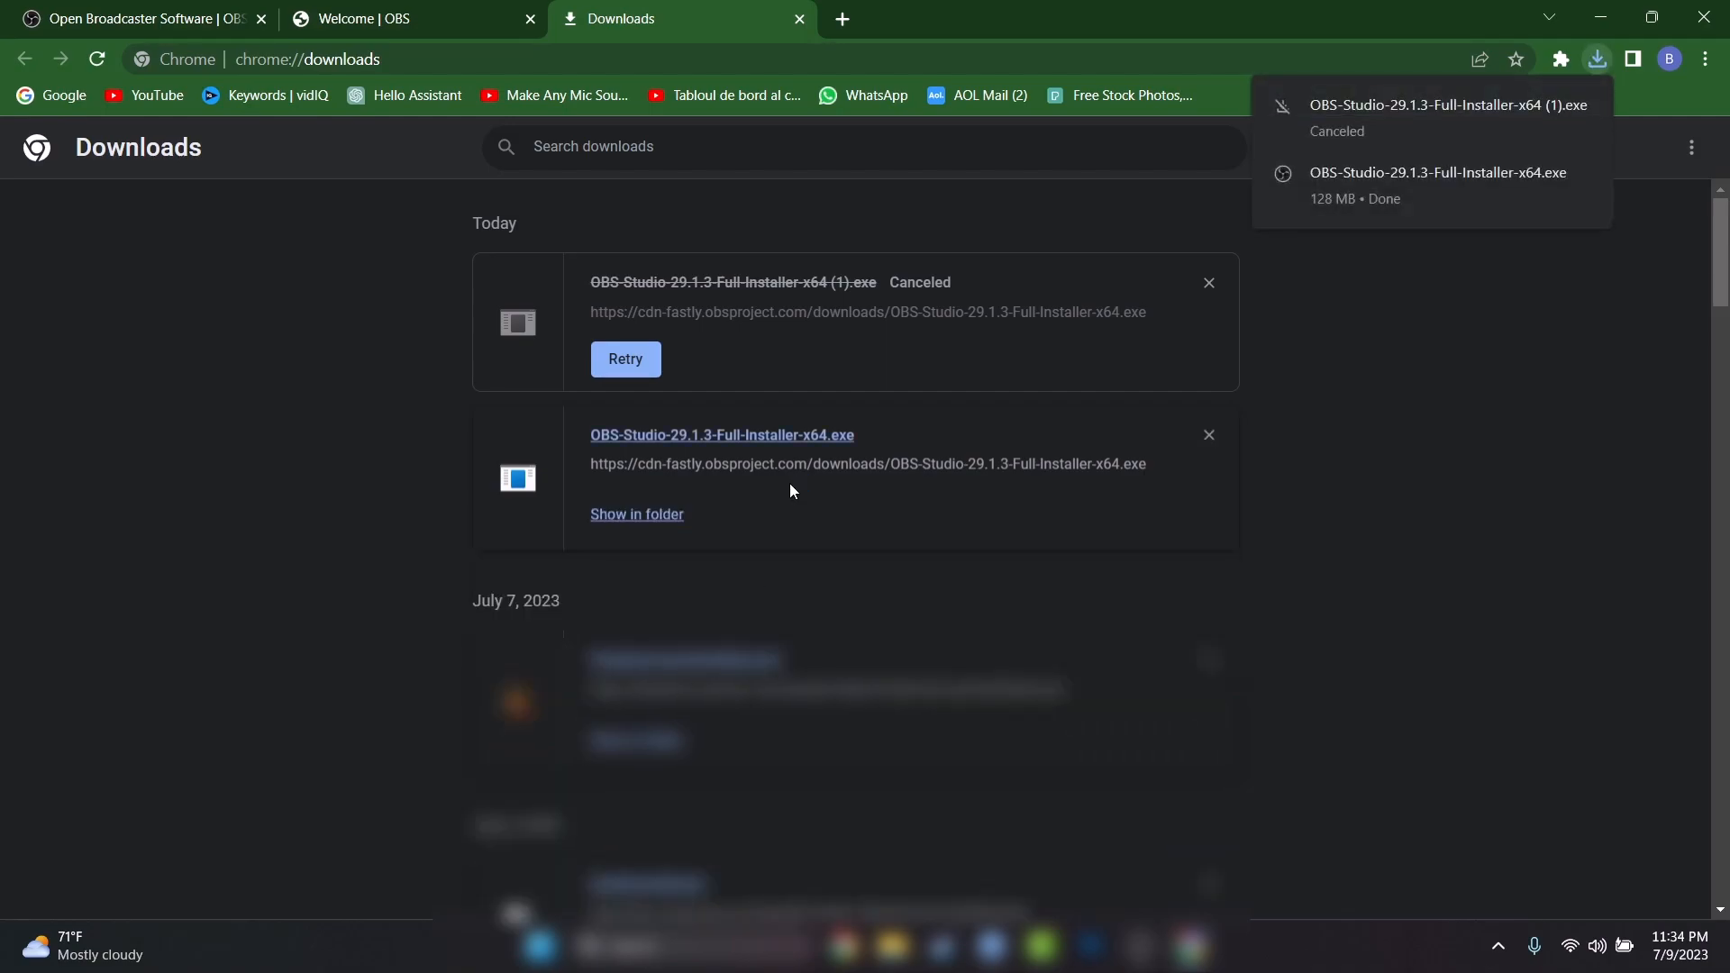
pyautogui.click(1399, 172)
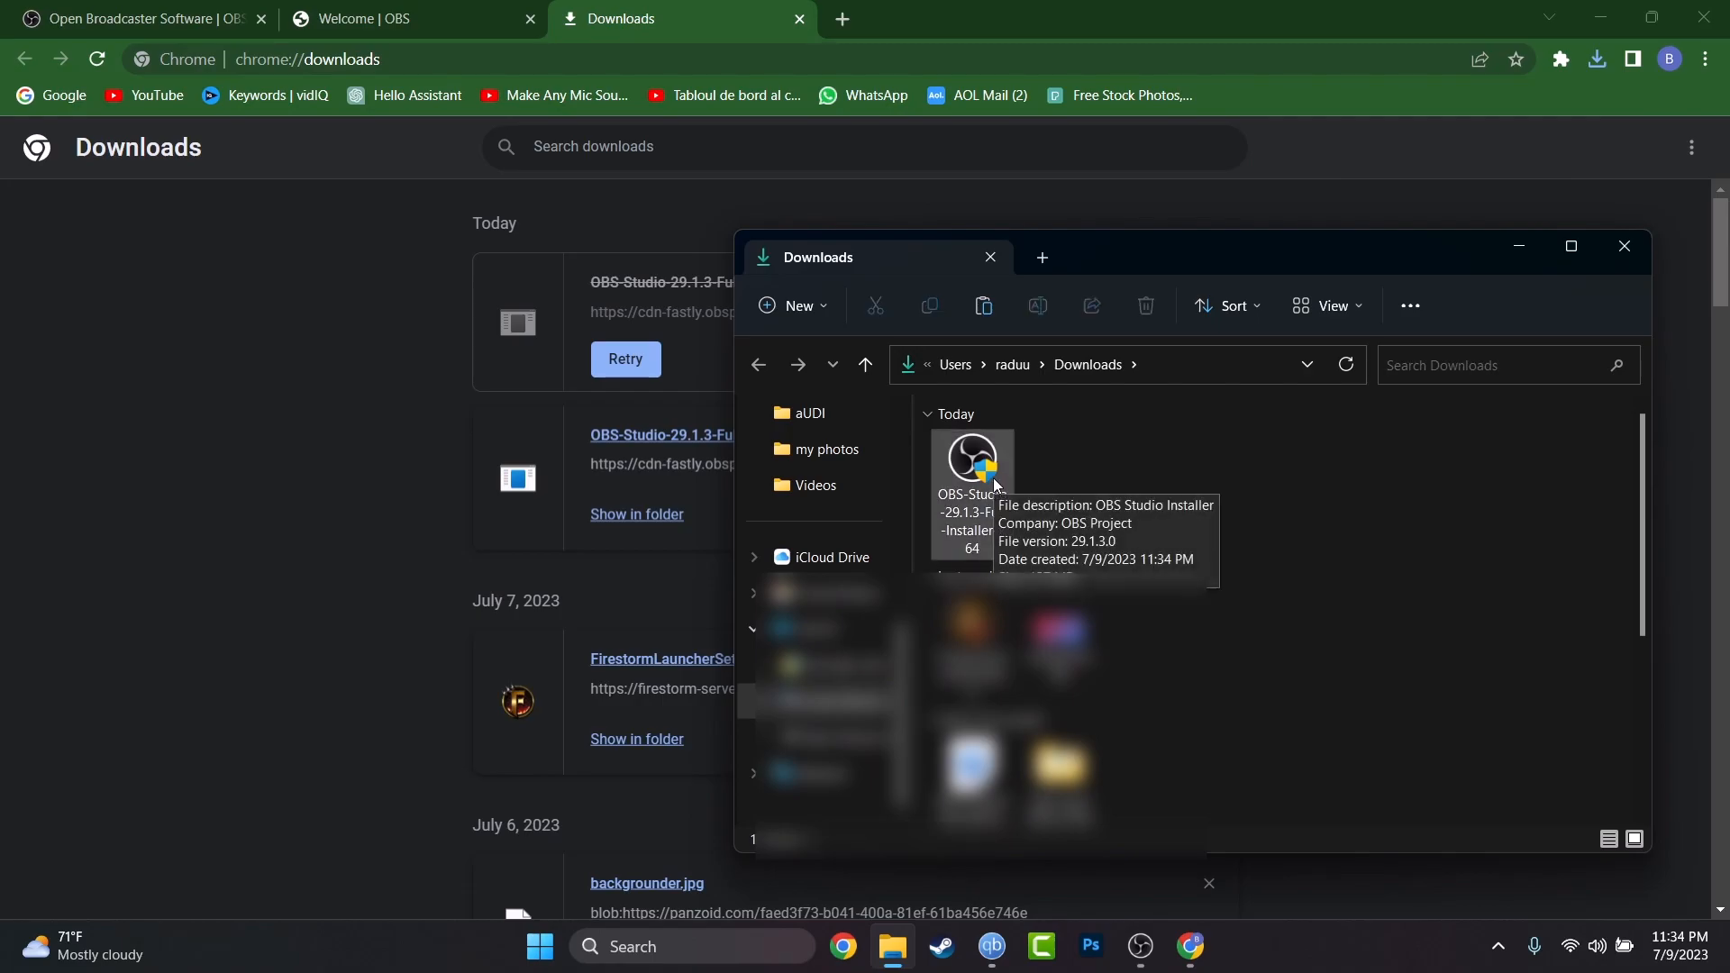
pyautogui.click(993, 478)
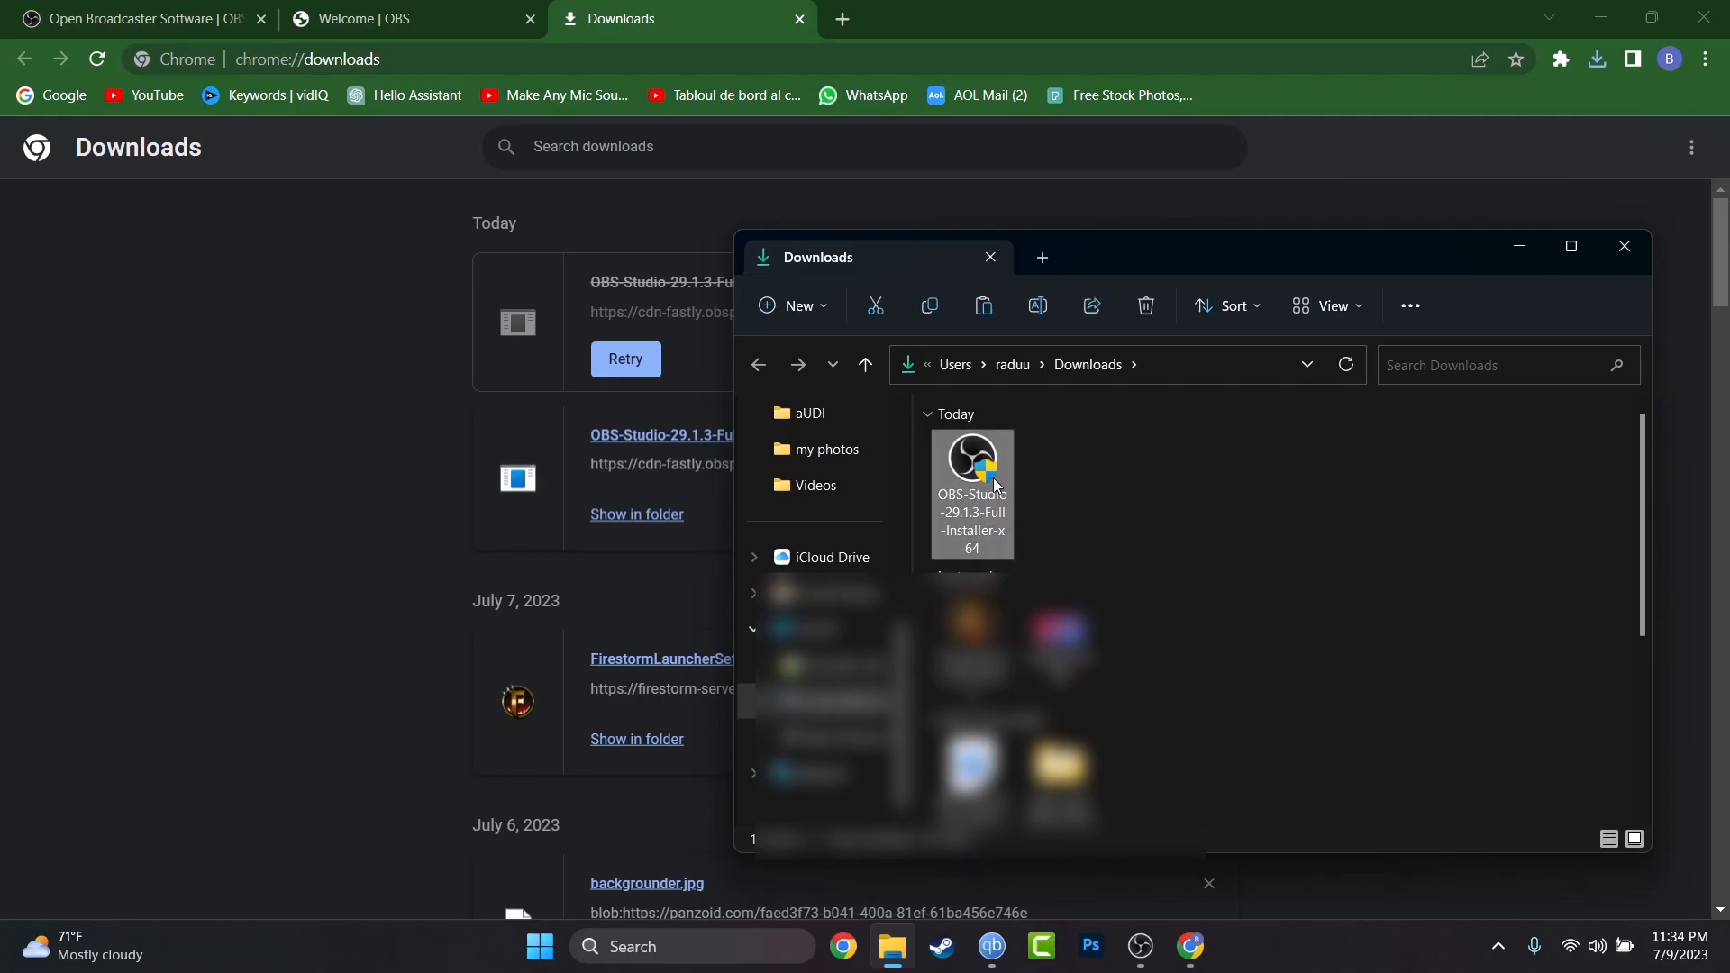
pyautogui.click(1621, 244)
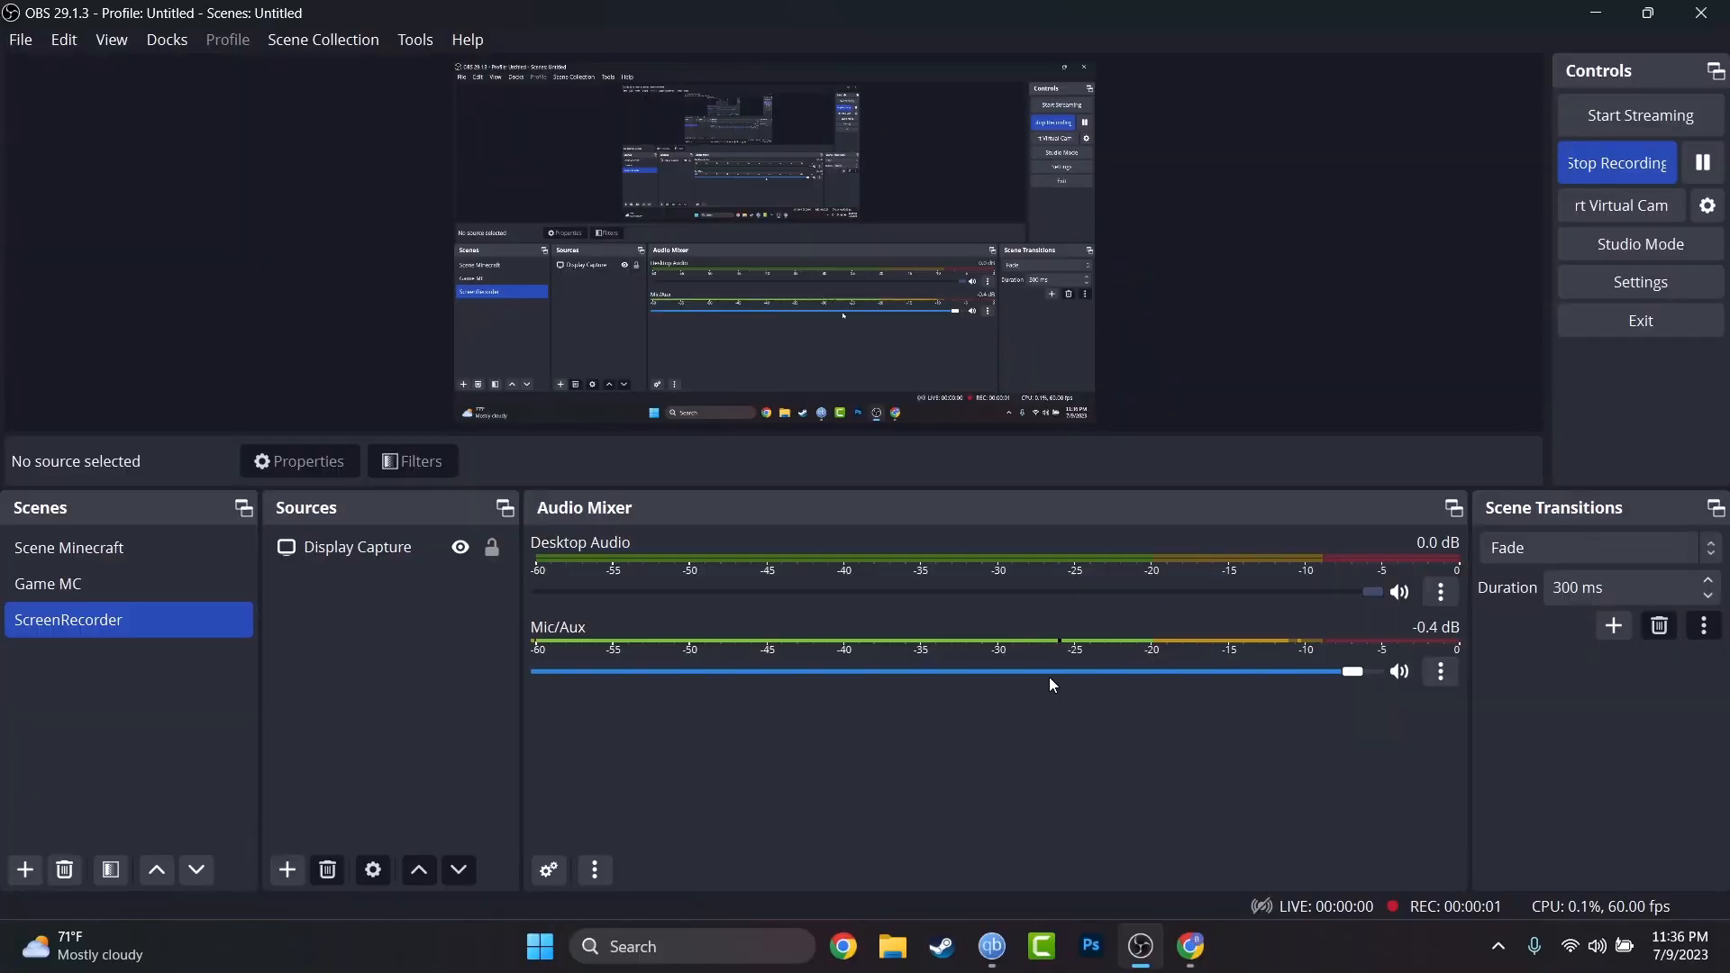
# Open OBS Settings from the File menu.
pyautogui.click(20, 39)
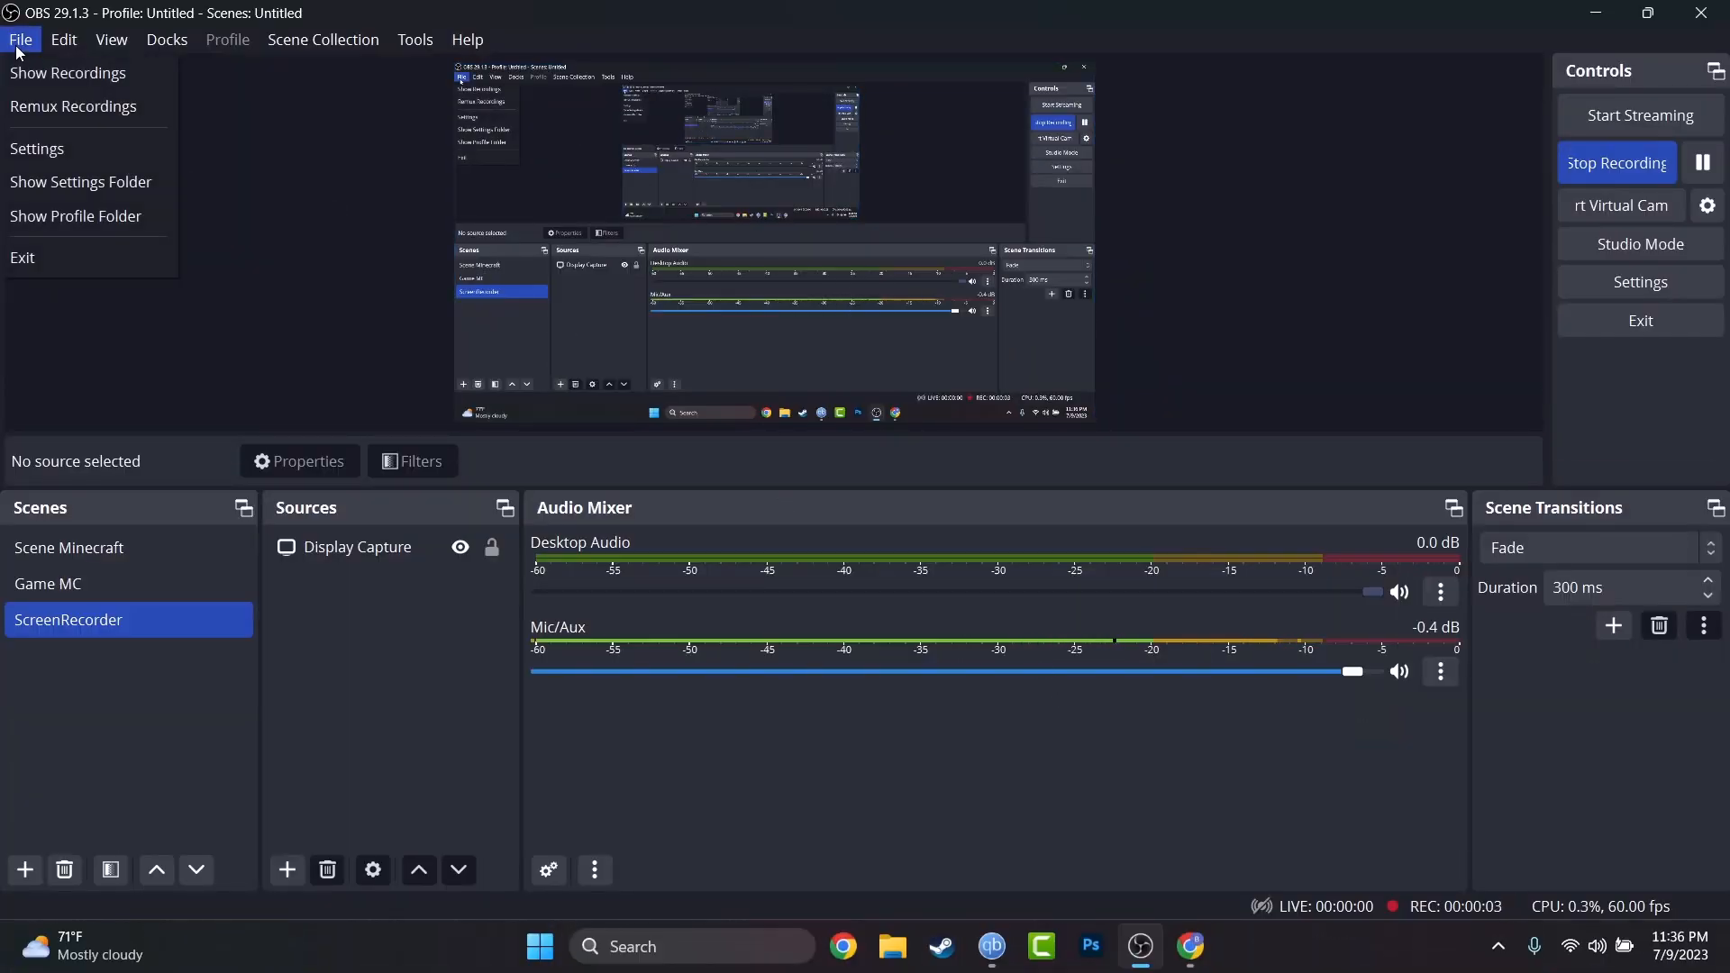
pyautogui.click(40, 151)
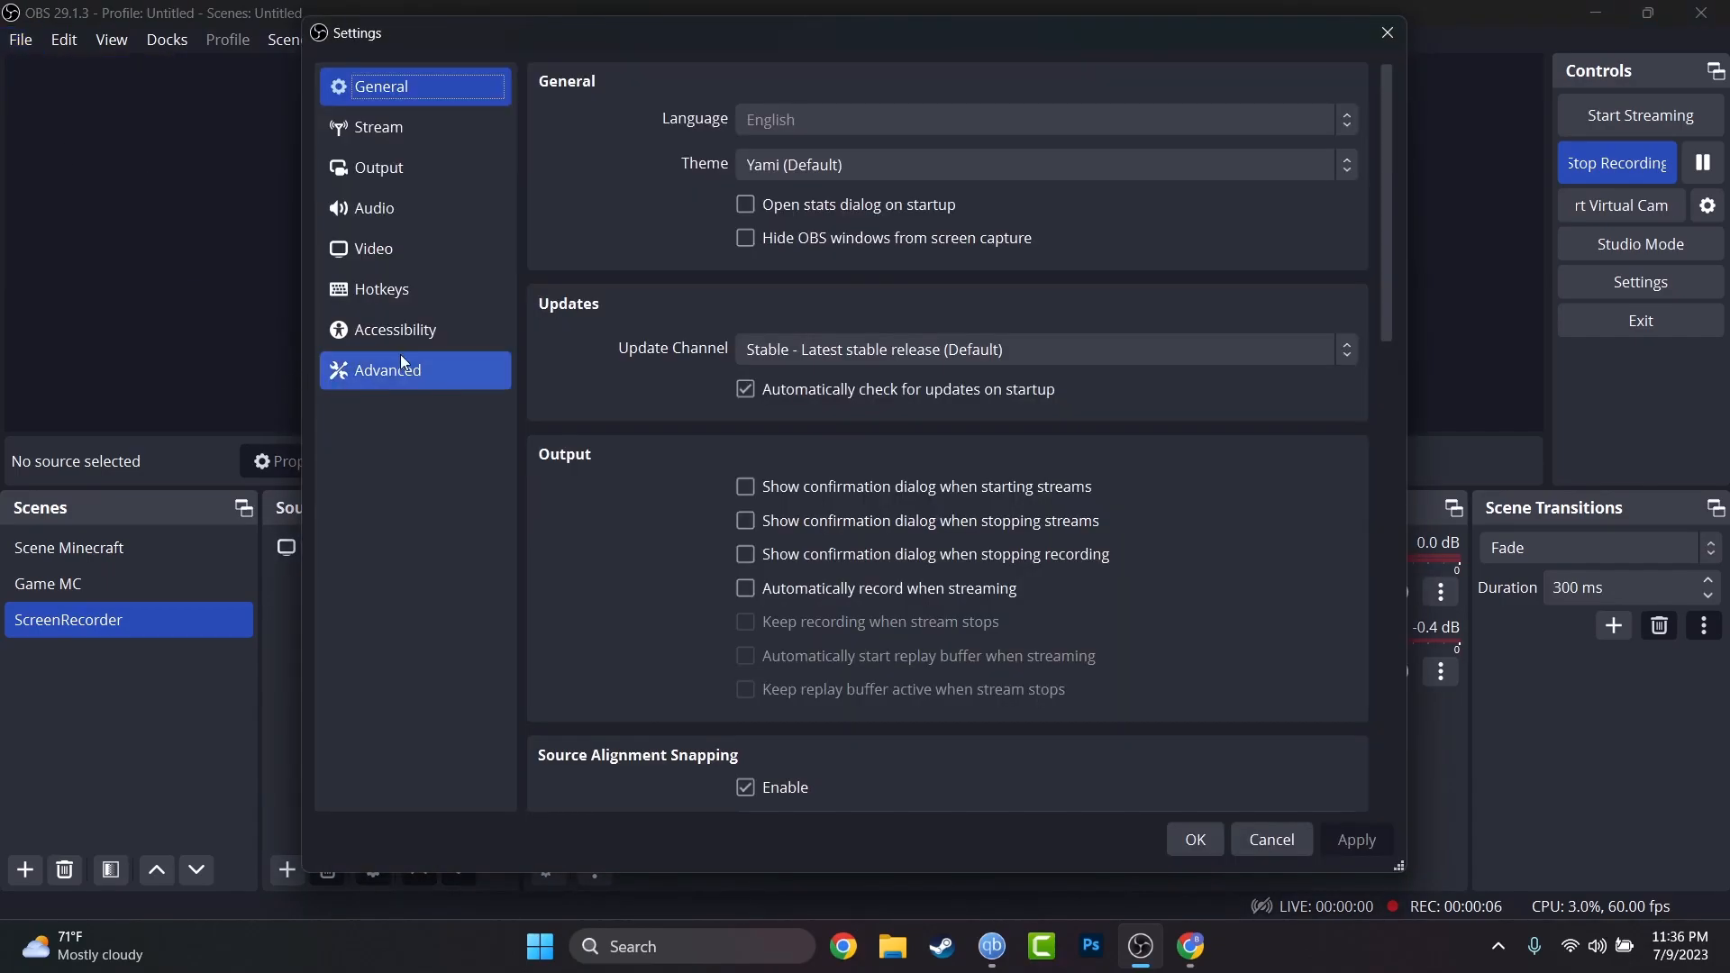
# Change the Screenshot Output hotkey from F3 to End and apply it.
pyautogui.click(395, 283)
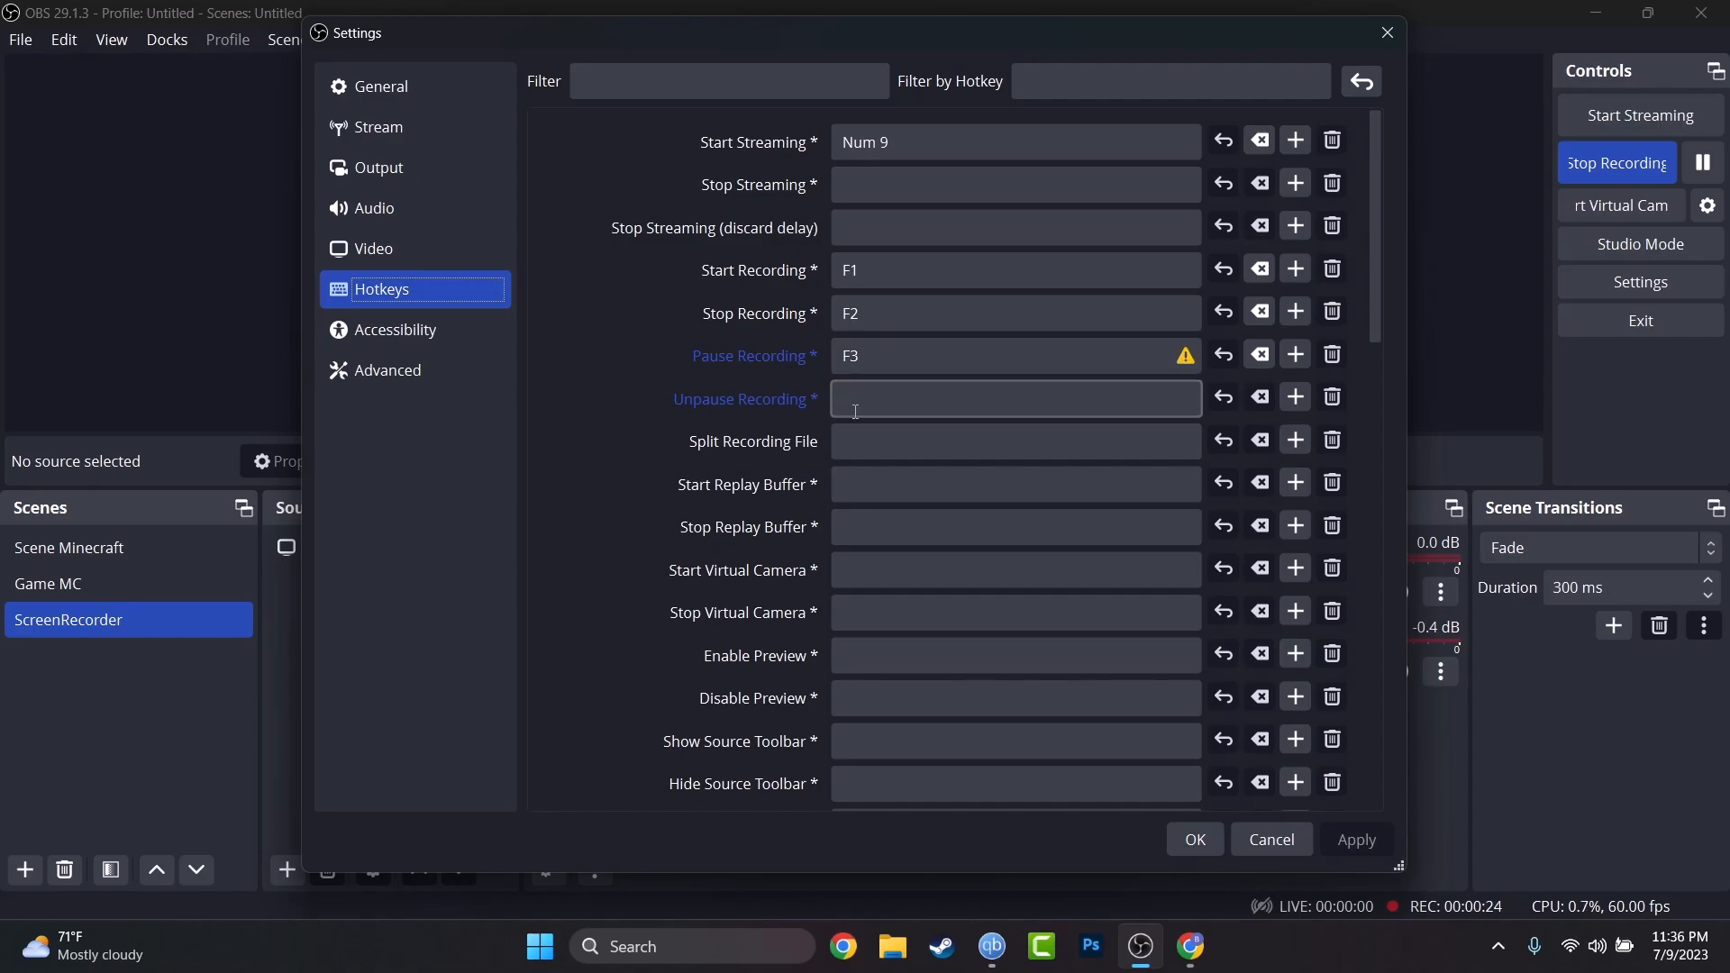
pyautogui.scroll(-5, 847, 396)
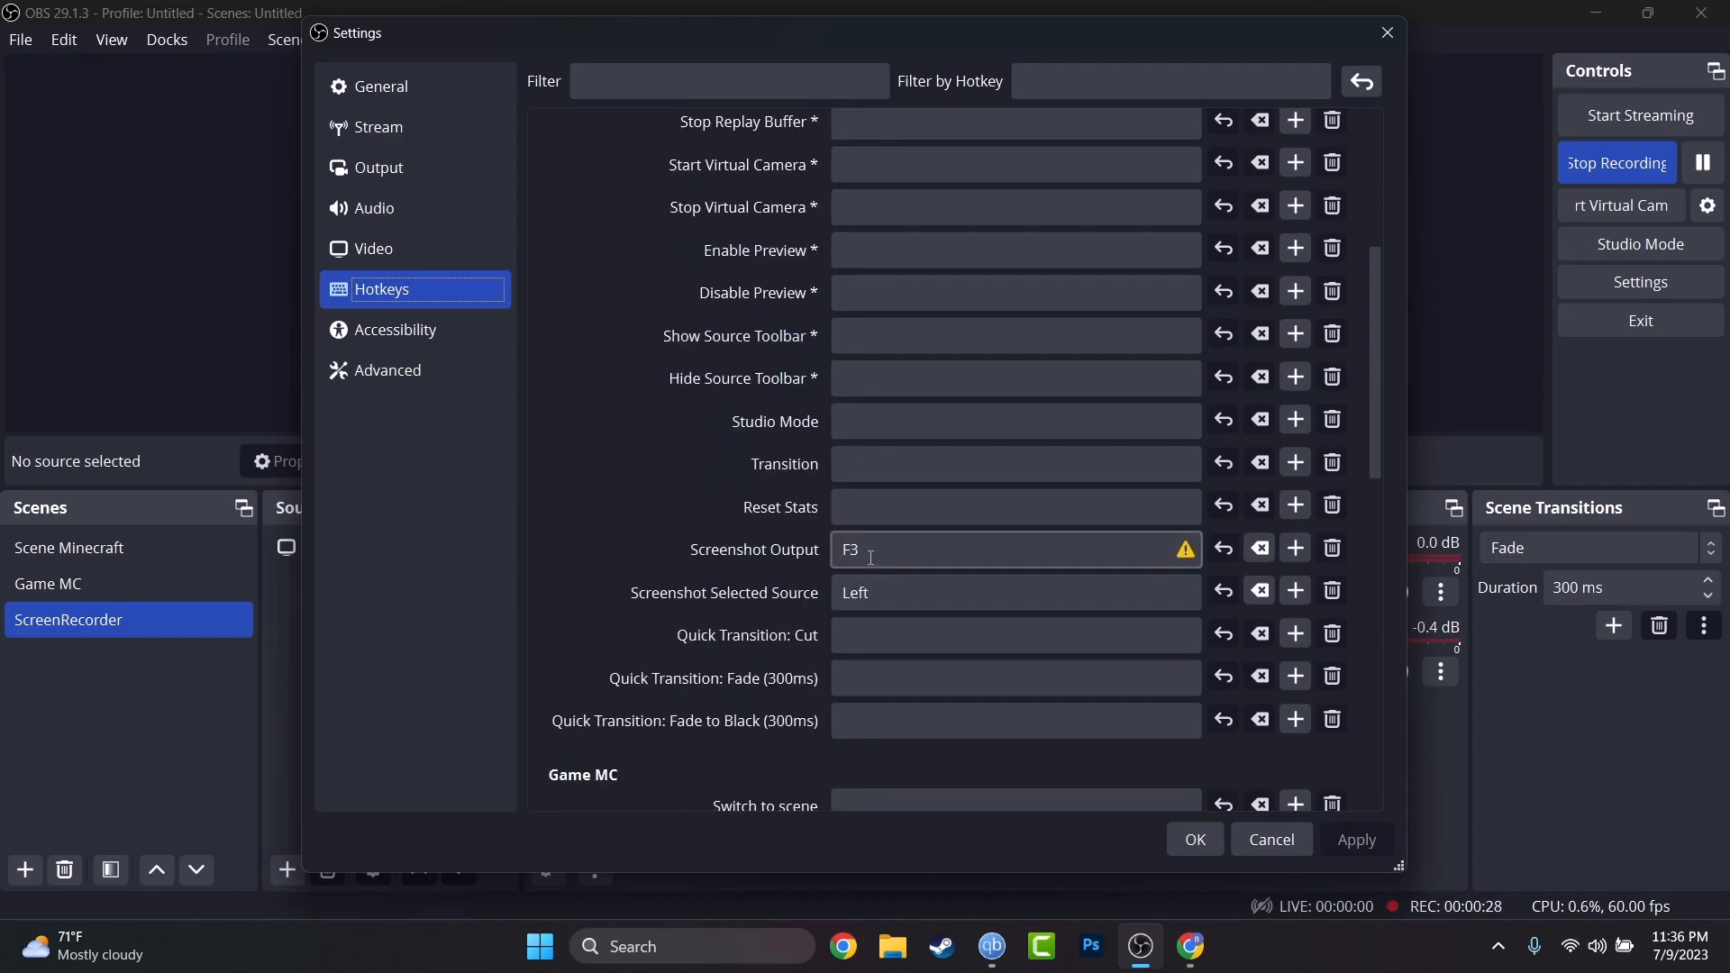
pyautogui.click(872, 556)
pyautogui.press('End')
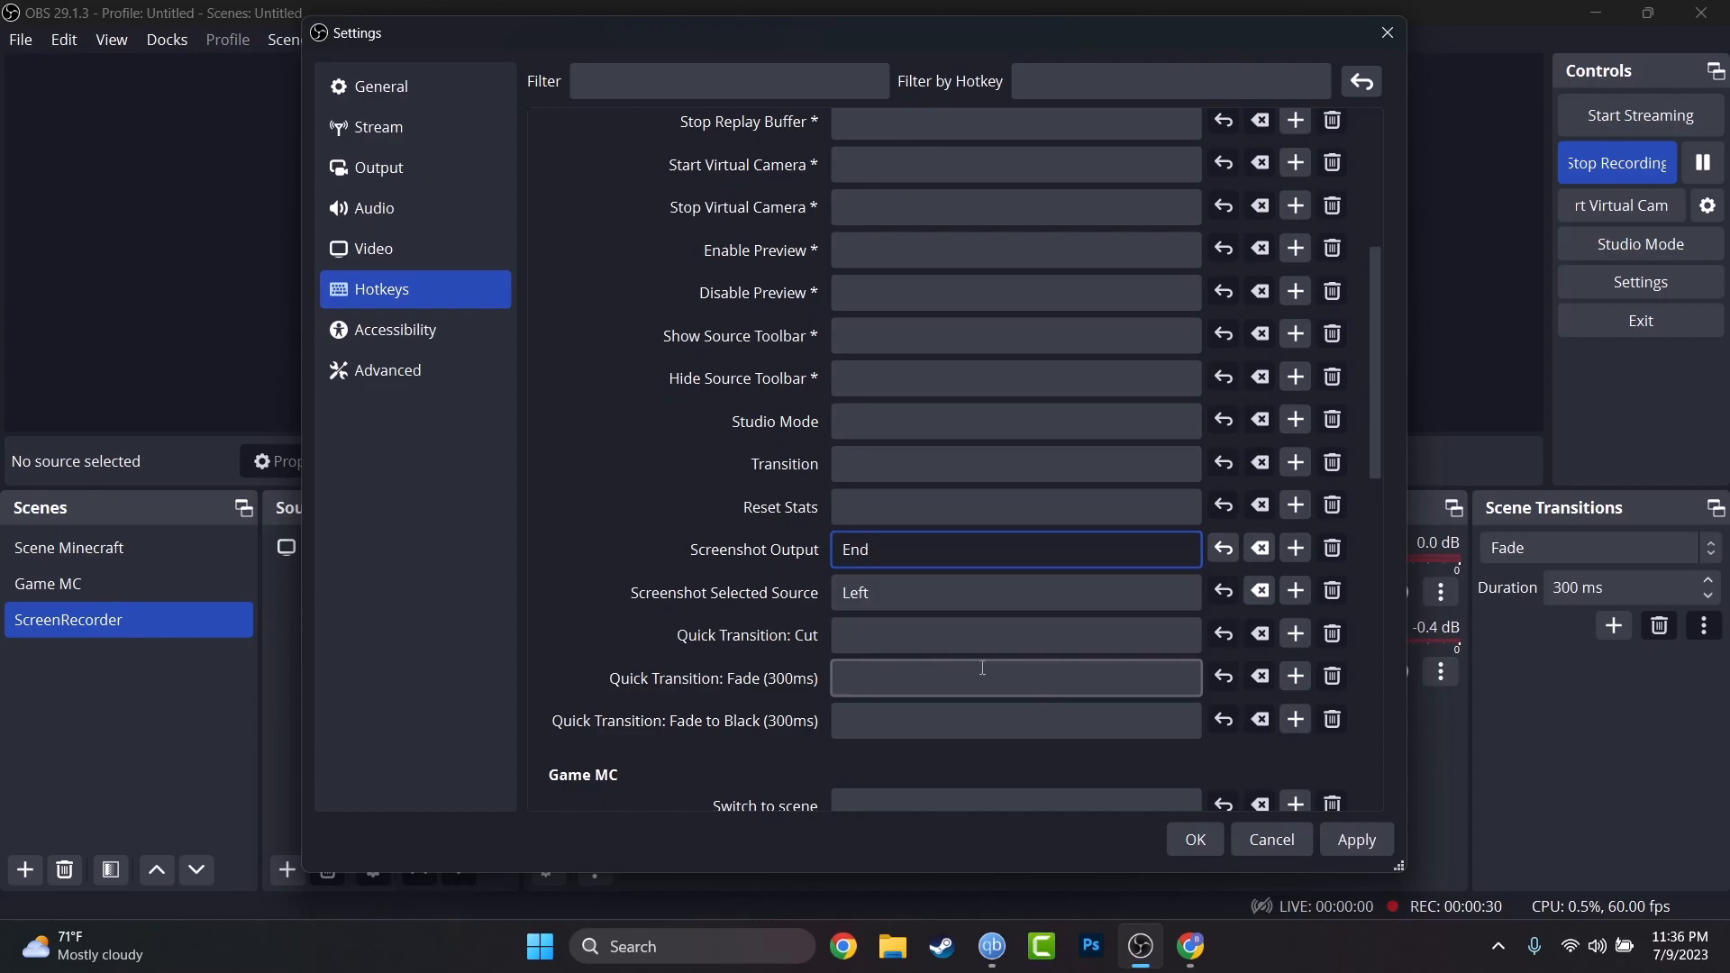
pyautogui.scroll(-5, 992, 666)
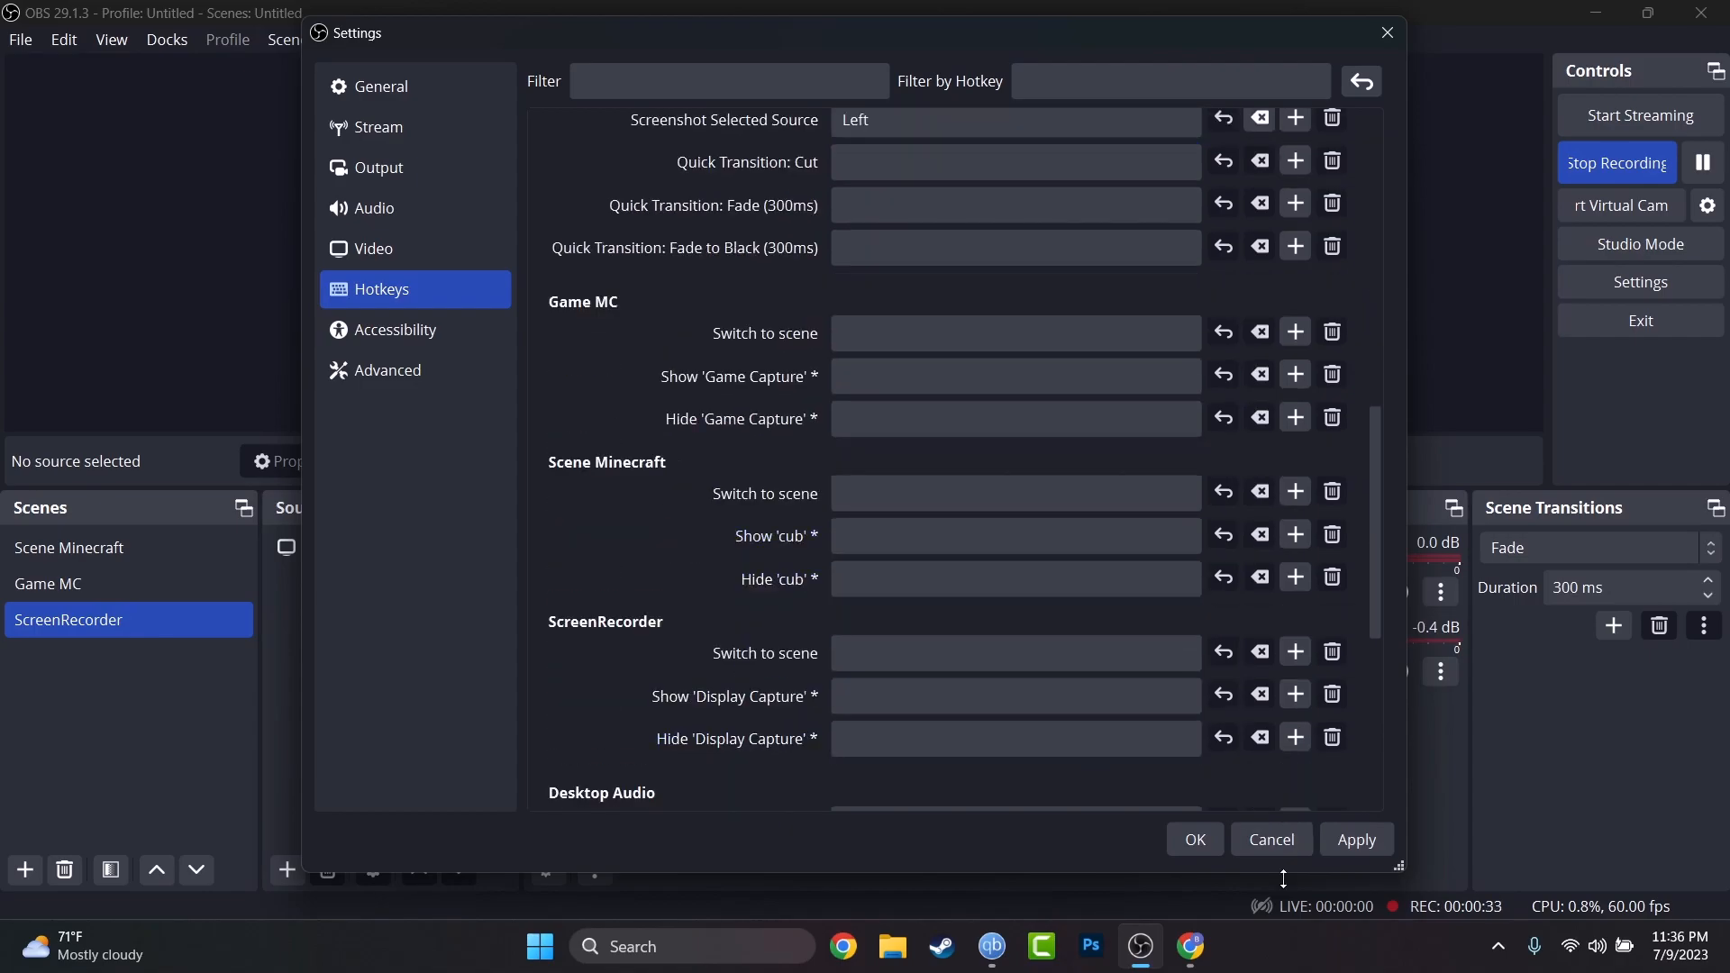
pyautogui.click(1339, 850)
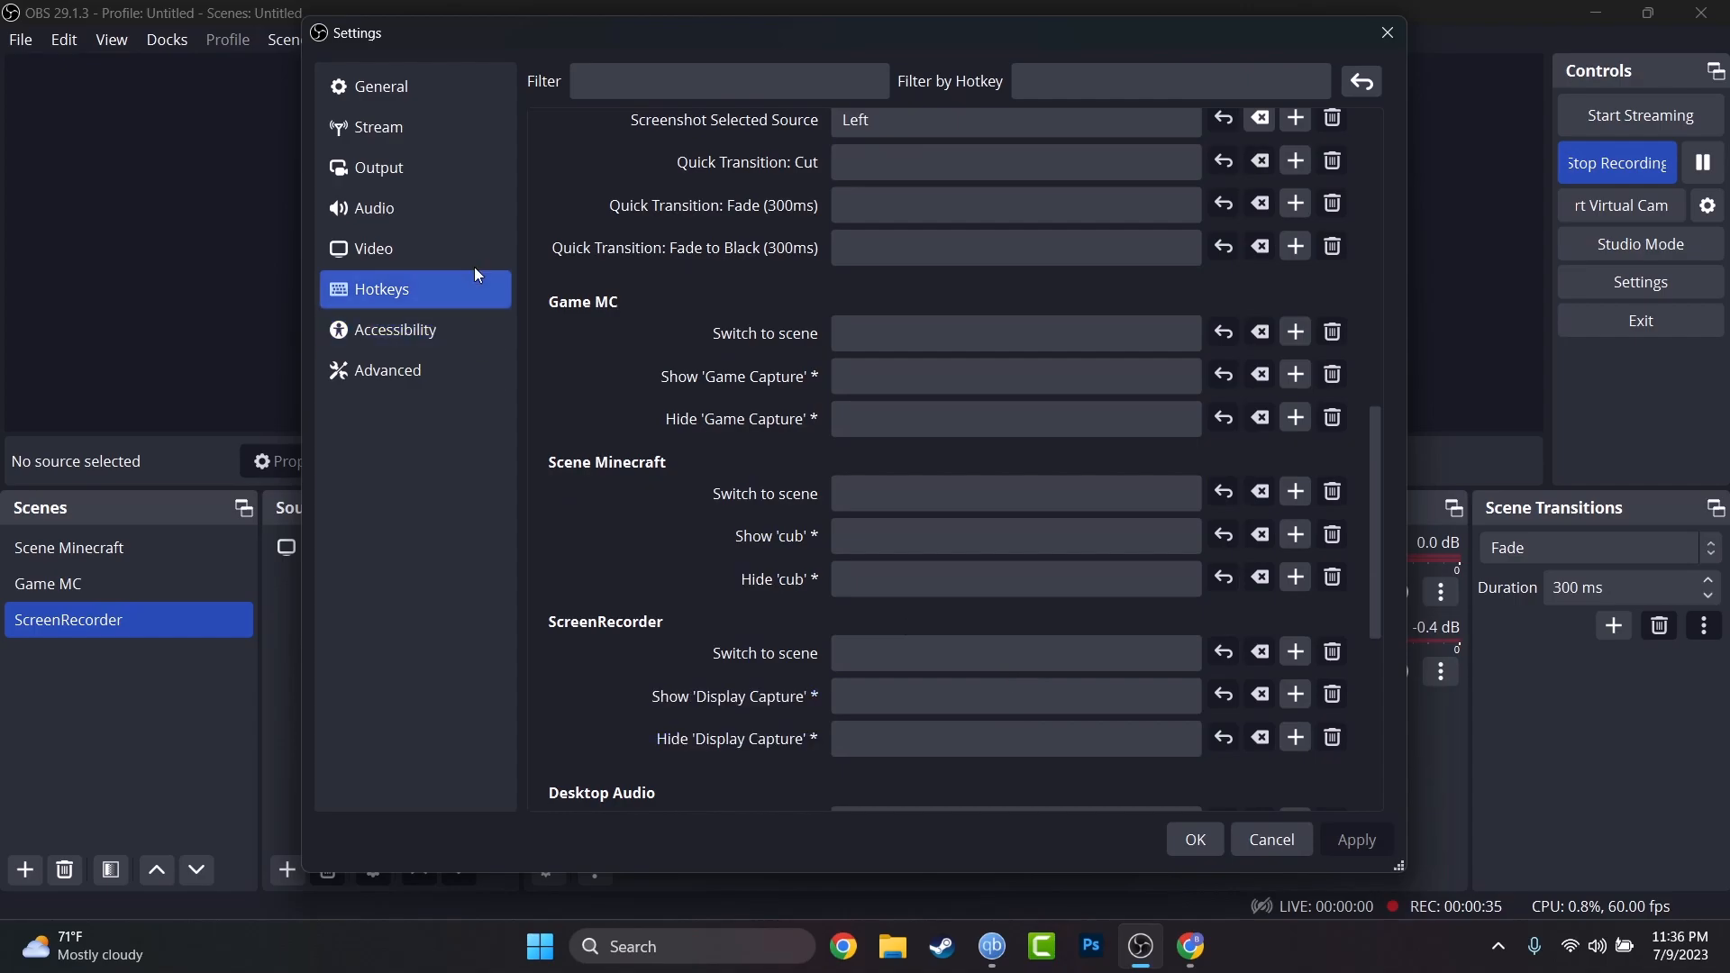
pyautogui.click(413, 123)
# Review the General and Stream pages, leaving the streaming service on Twitch.
pyautogui.click(413, 90)
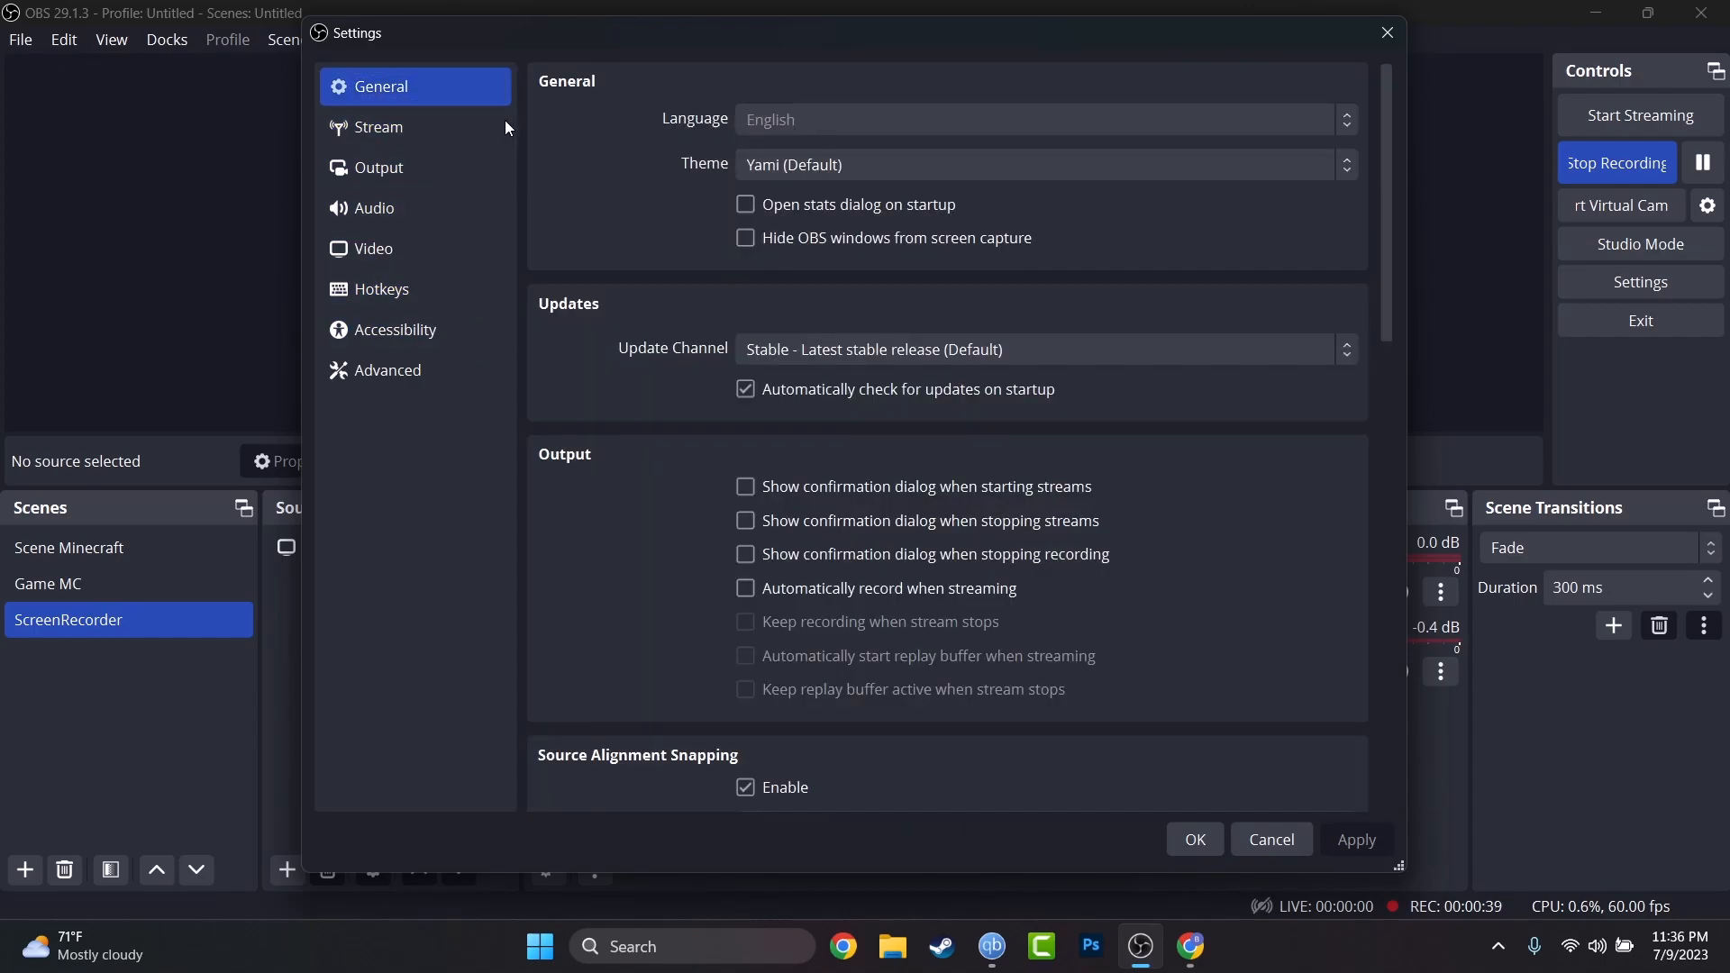
pyautogui.click(468, 123)
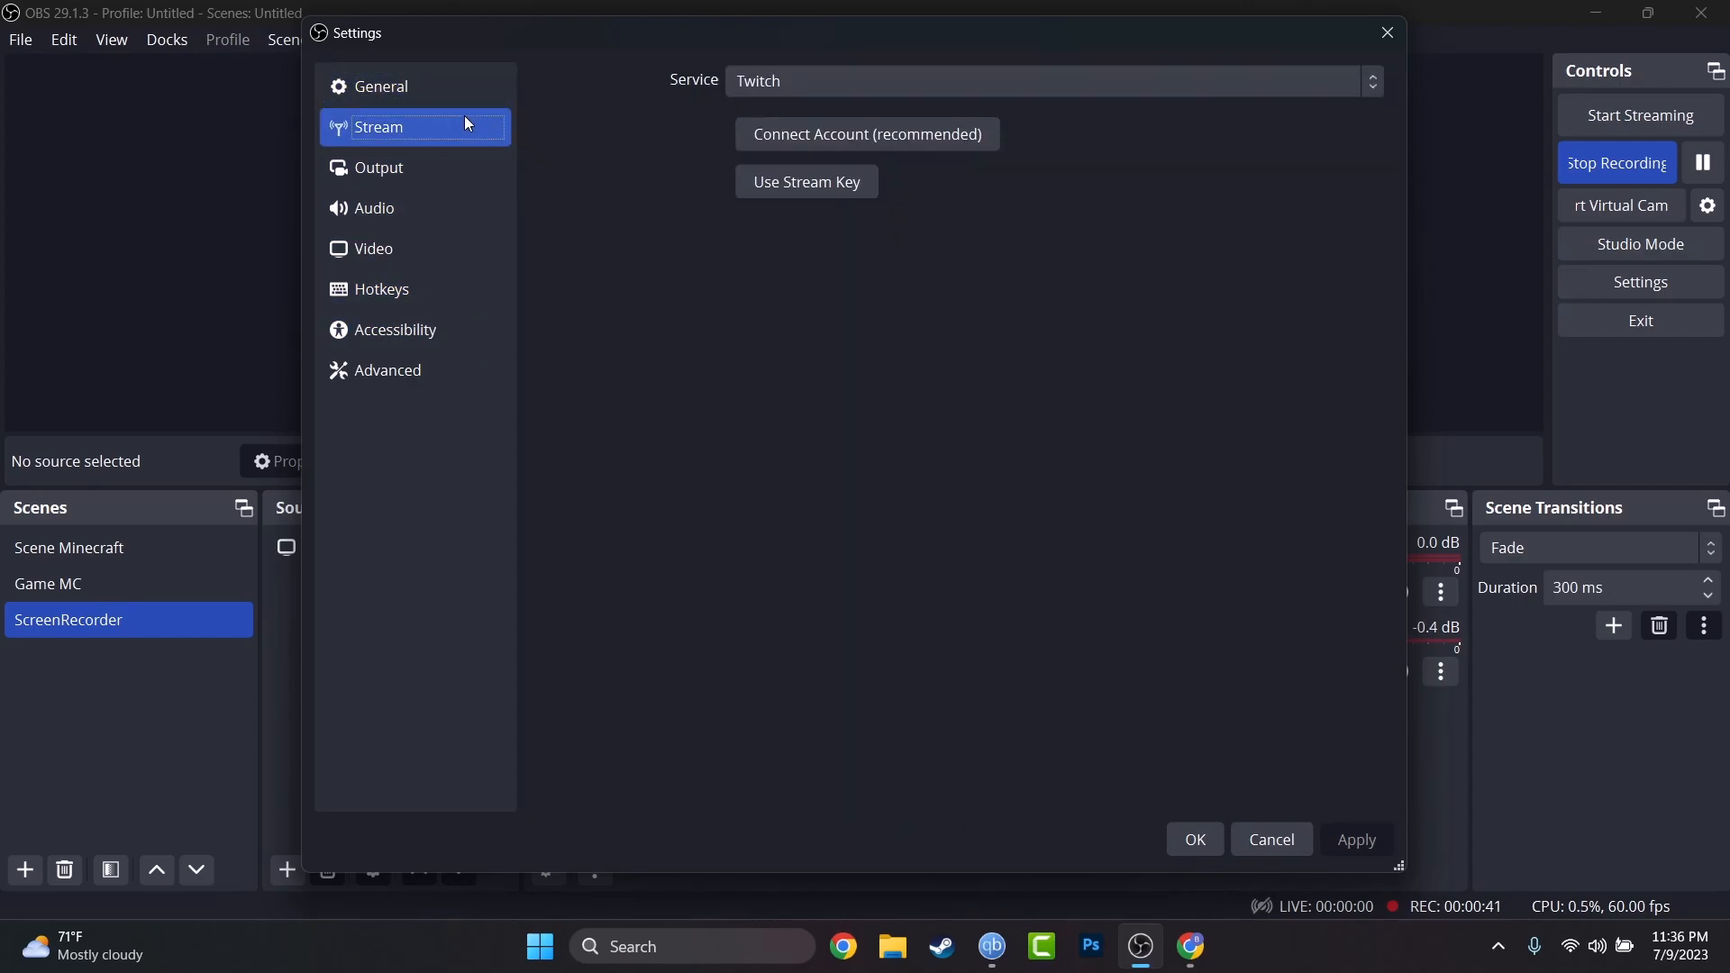
pyautogui.click(833, 83)
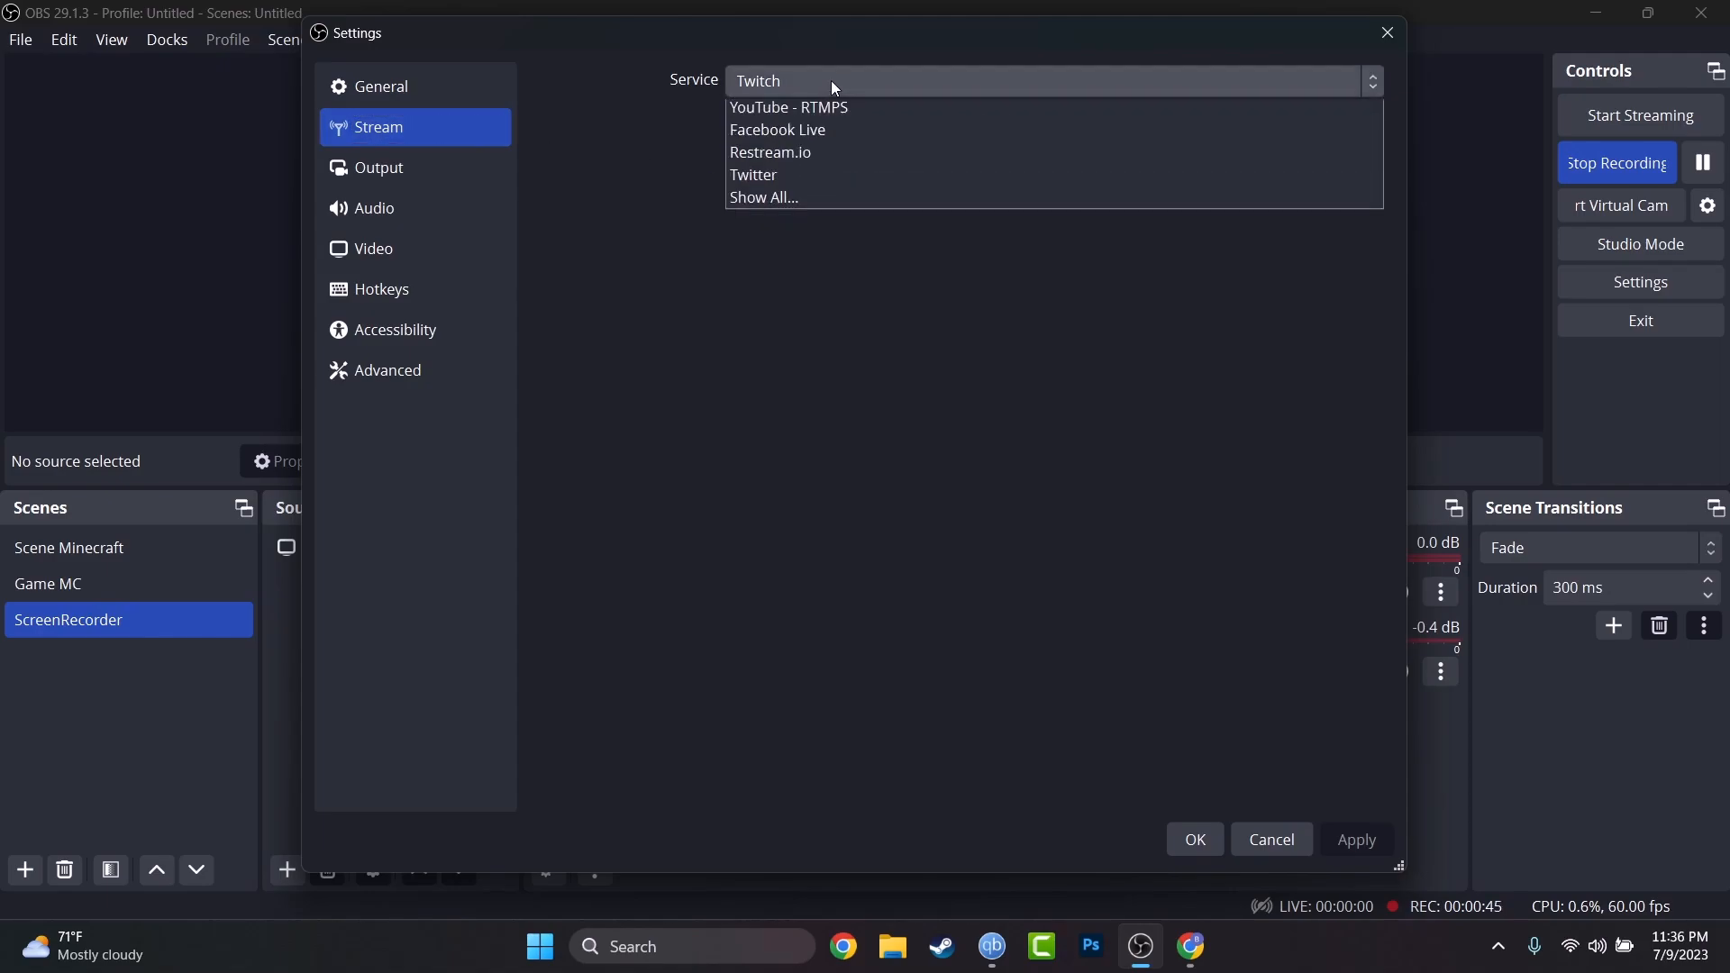
pyautogui.click(835, 83)
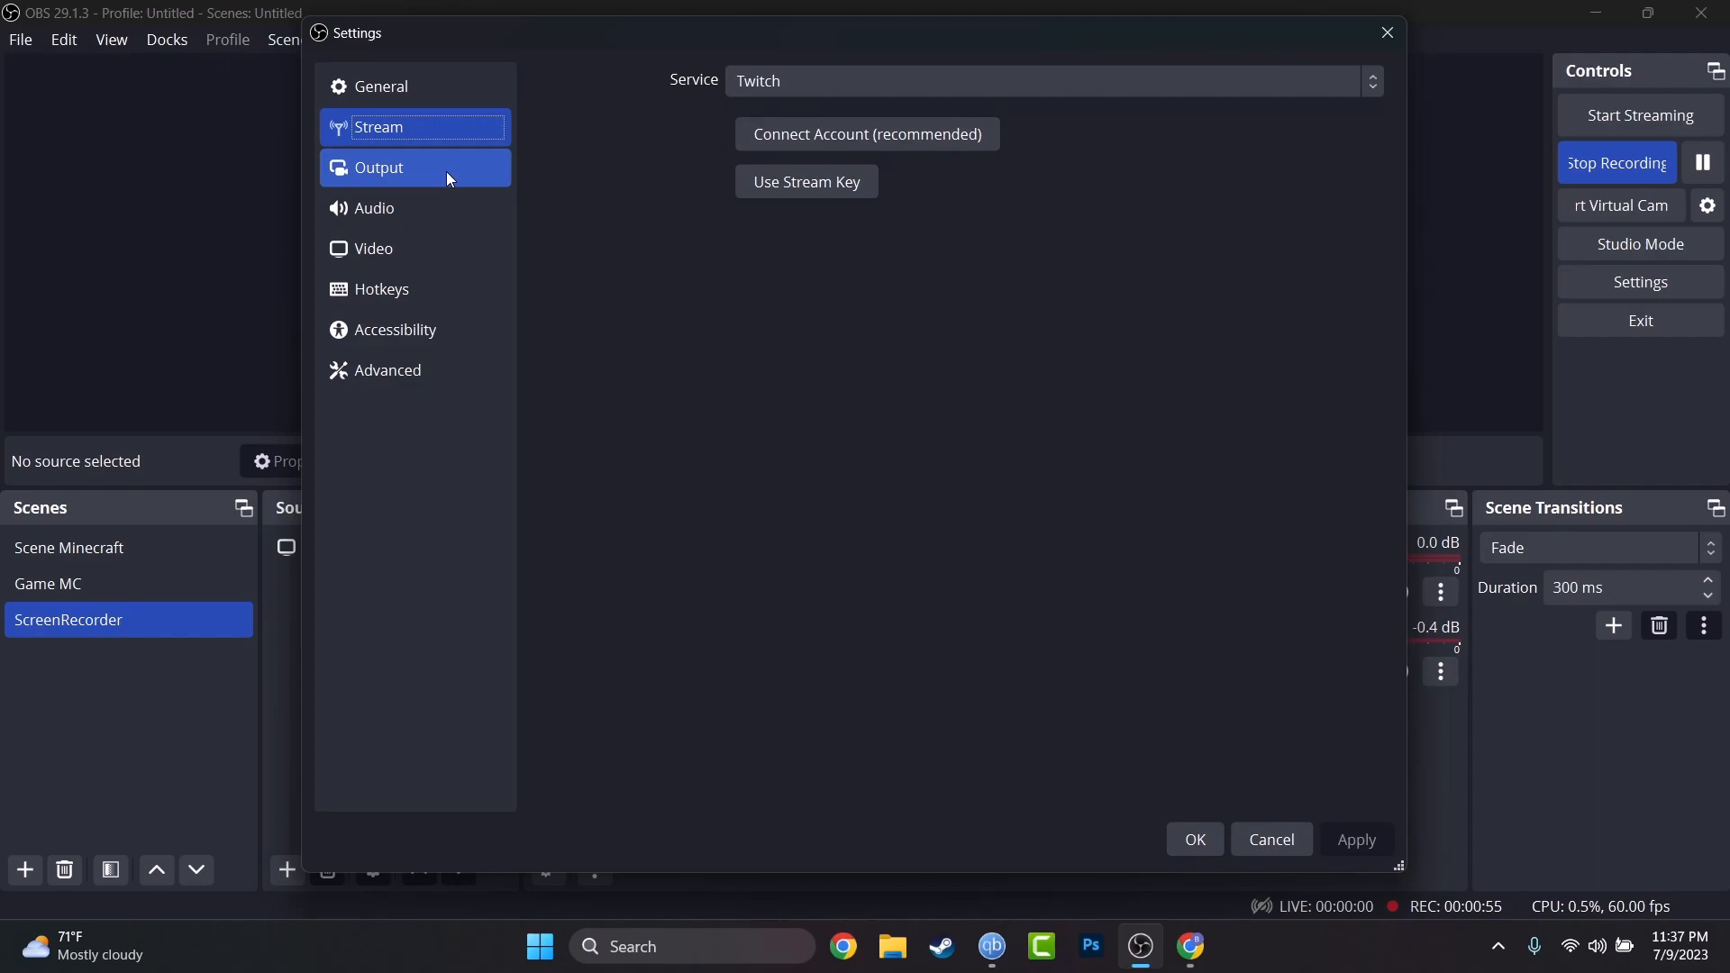
# Look over the Audio device settings and the Video resolution settings.
pyautogui.click(443, 209)
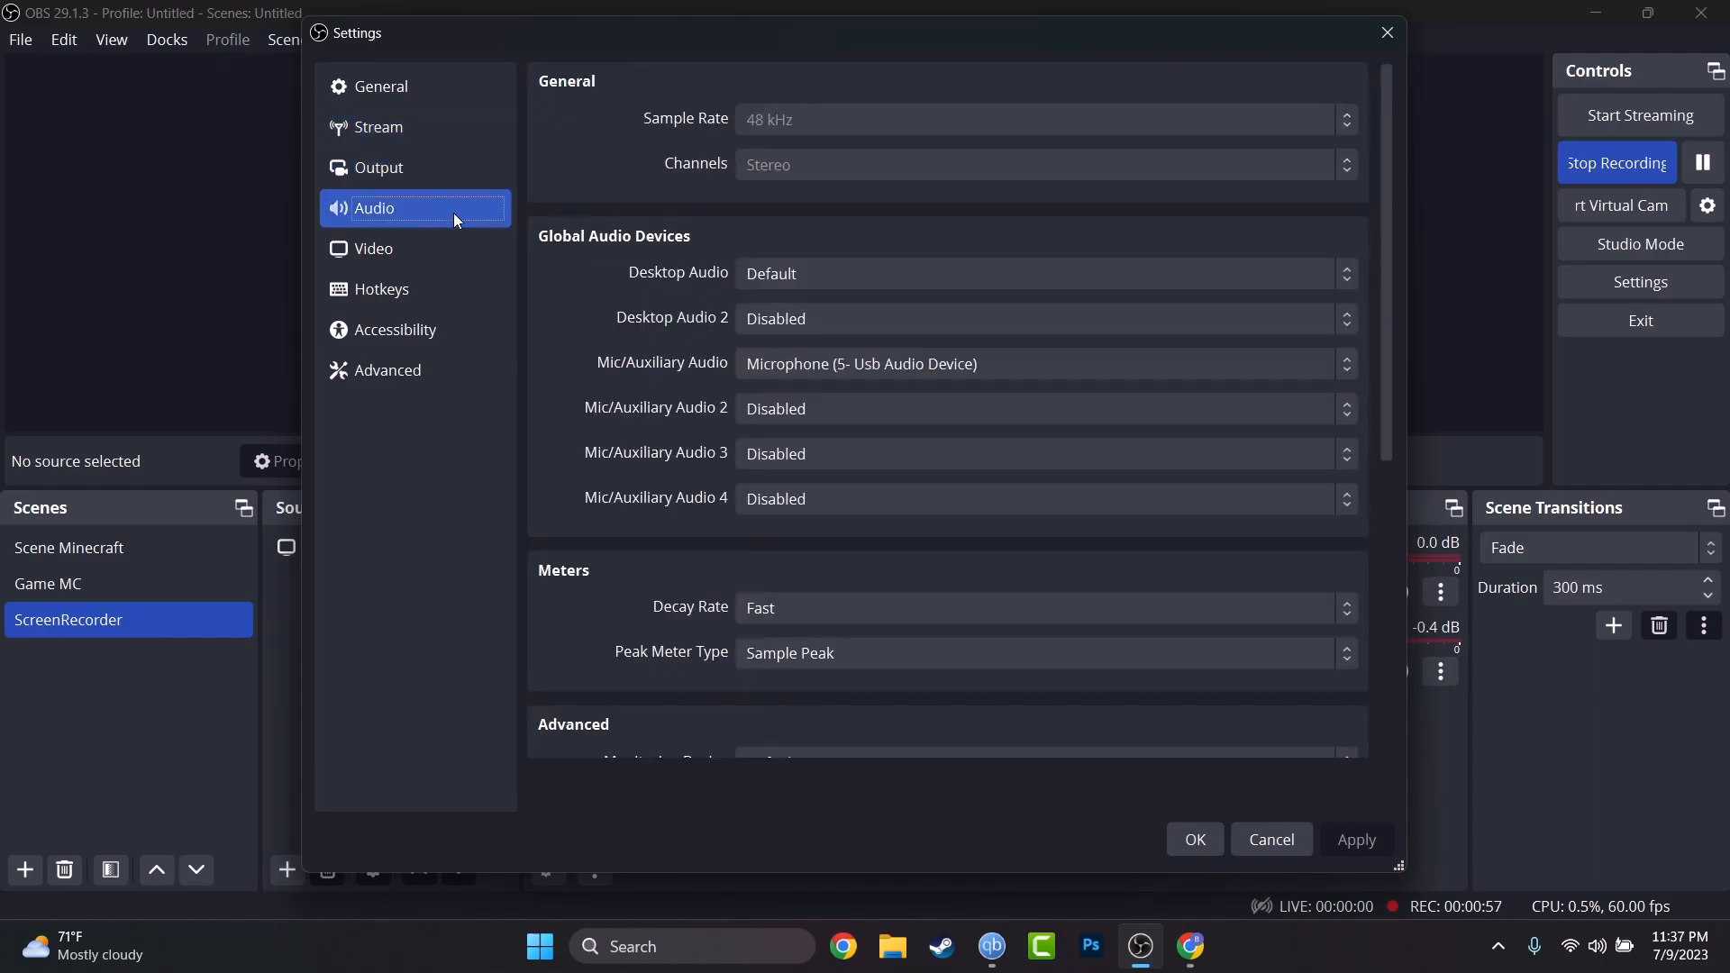
pyautogui.scroll(-5, 701, 209)
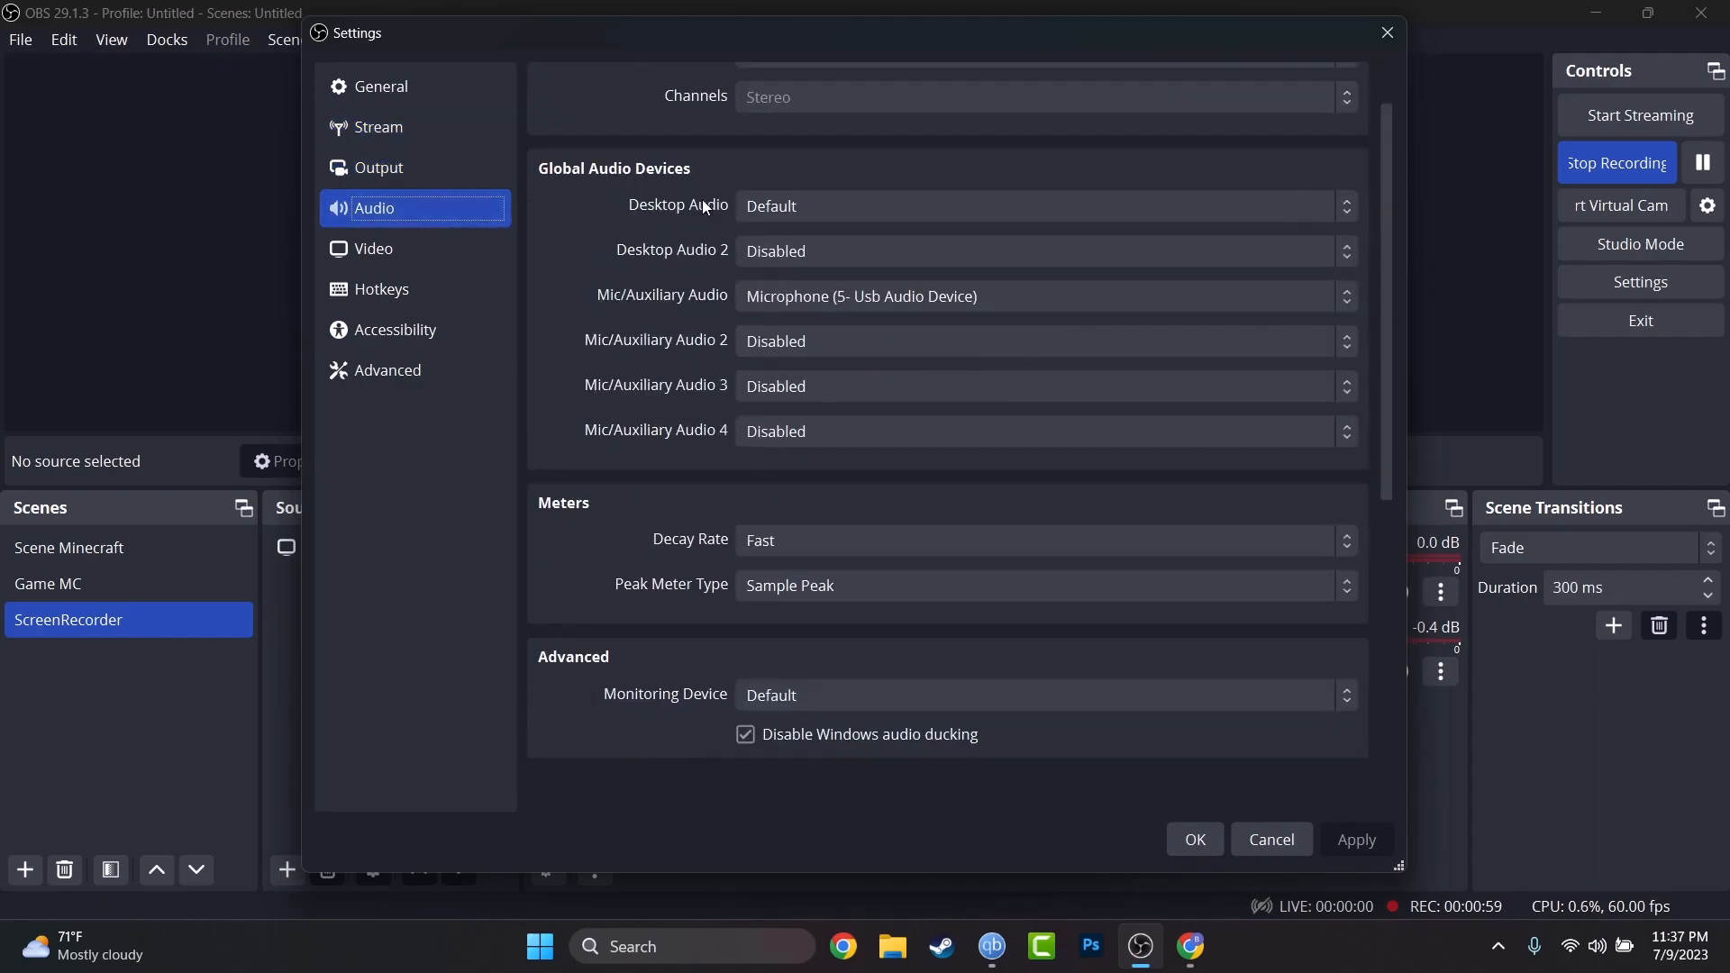
pyautogui.scroll(-2, 714, 268)
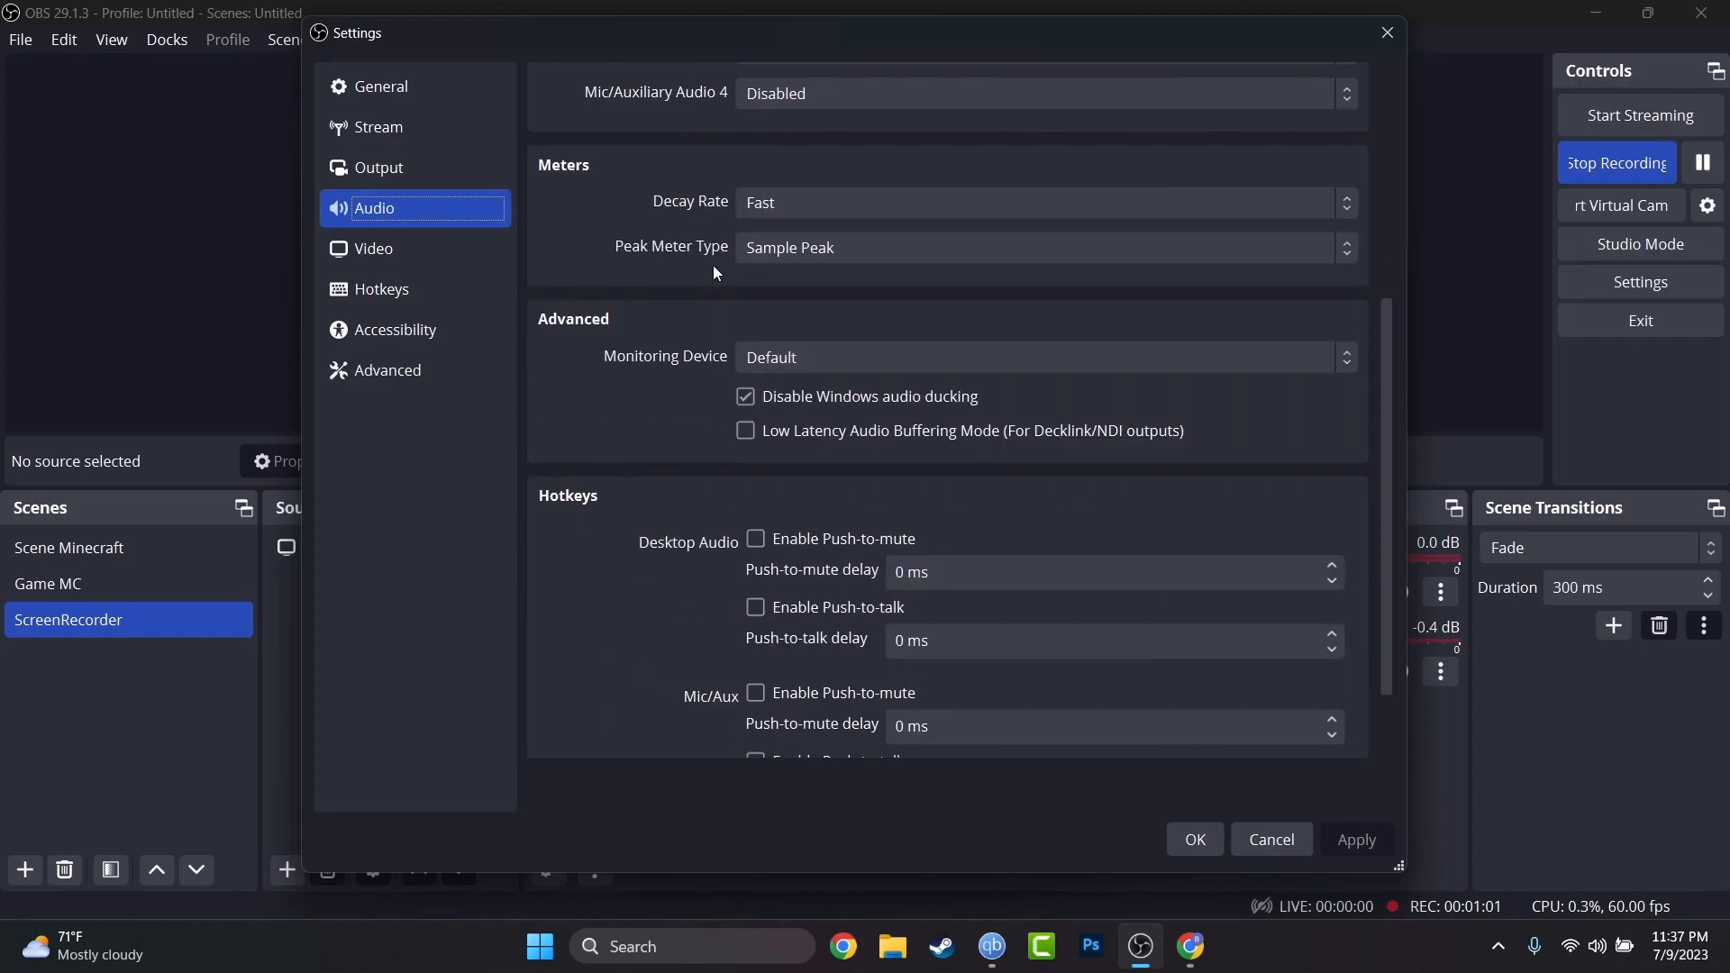
pyautogui.scroll(3, 710, 283)
pyautogui.scroll(3, 711, 283)
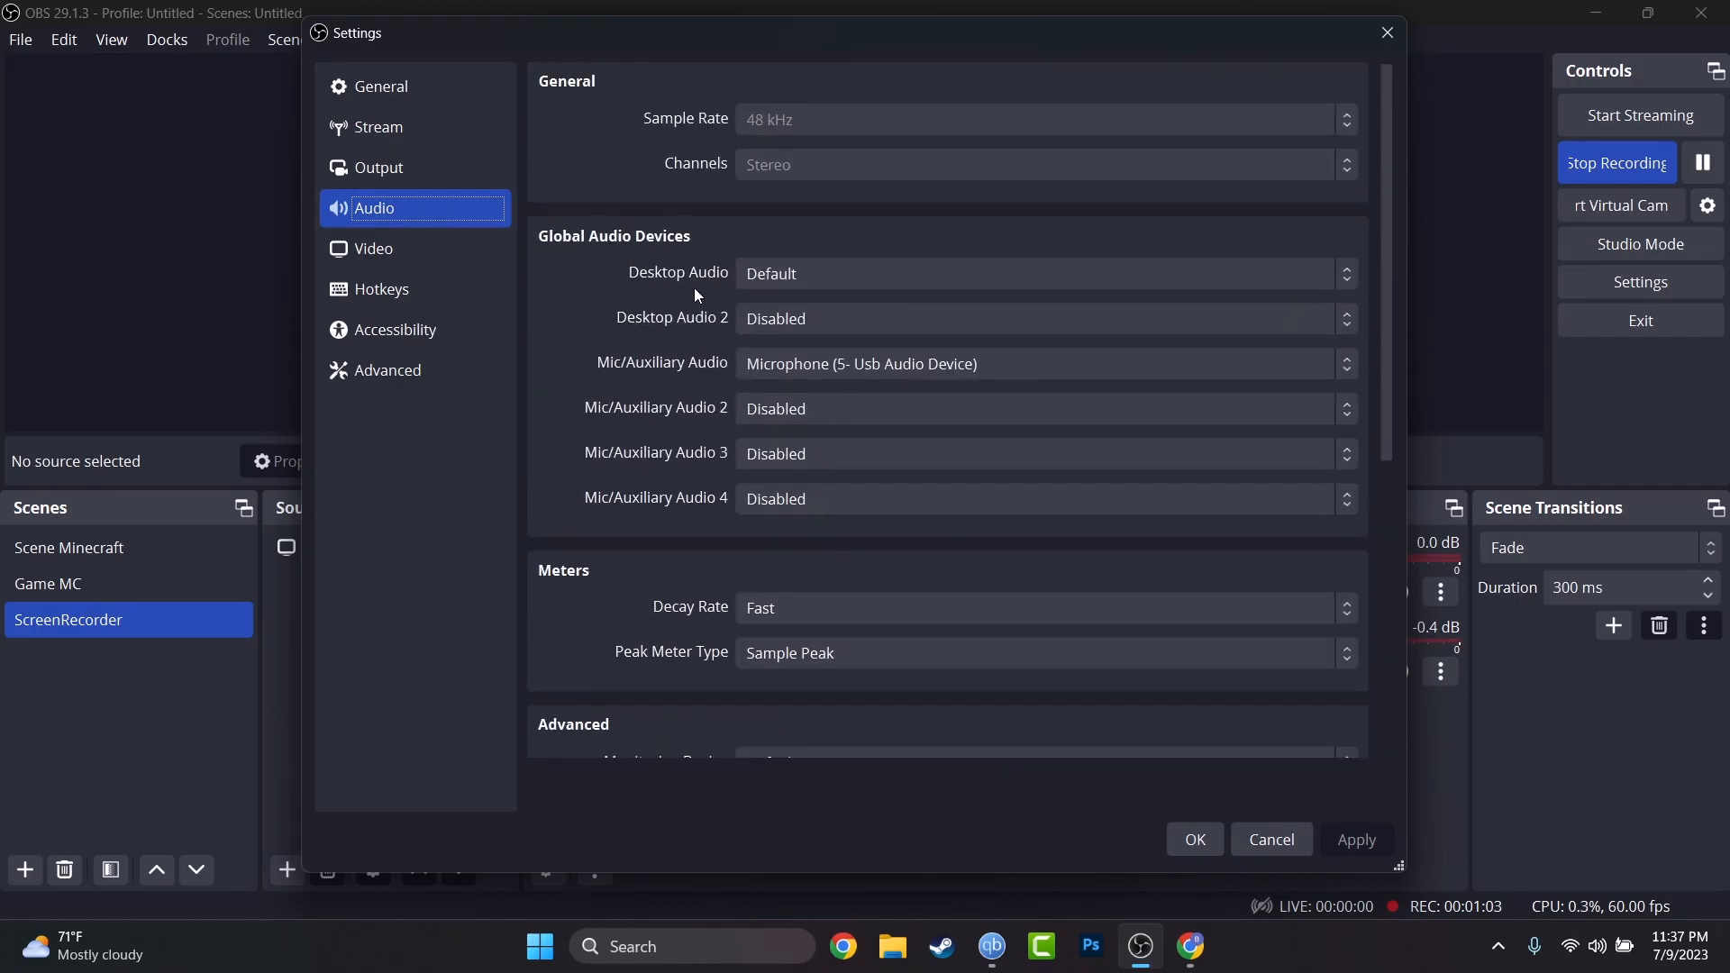
pyautogui.click(439, 241)
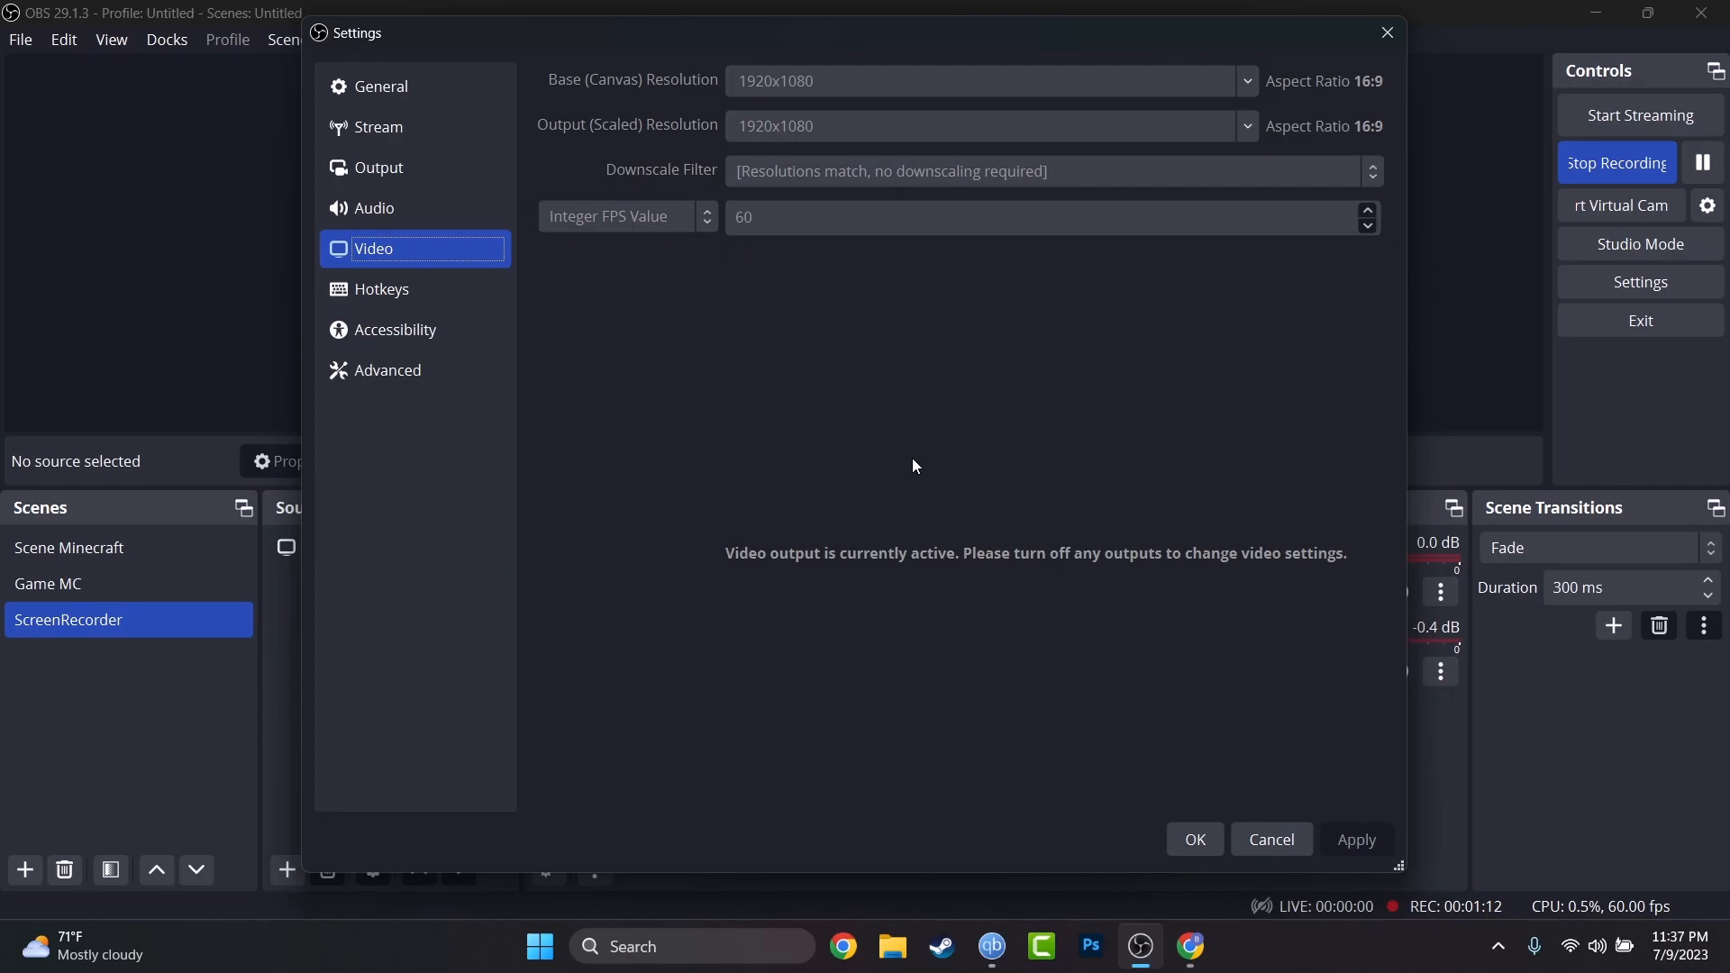
# Check the Hotkeys, Accessibility and Advanced pages, then cancel out of Settings.
pyautogui.click(447, 296)
pyautogui.scroll(10, 667, 263)
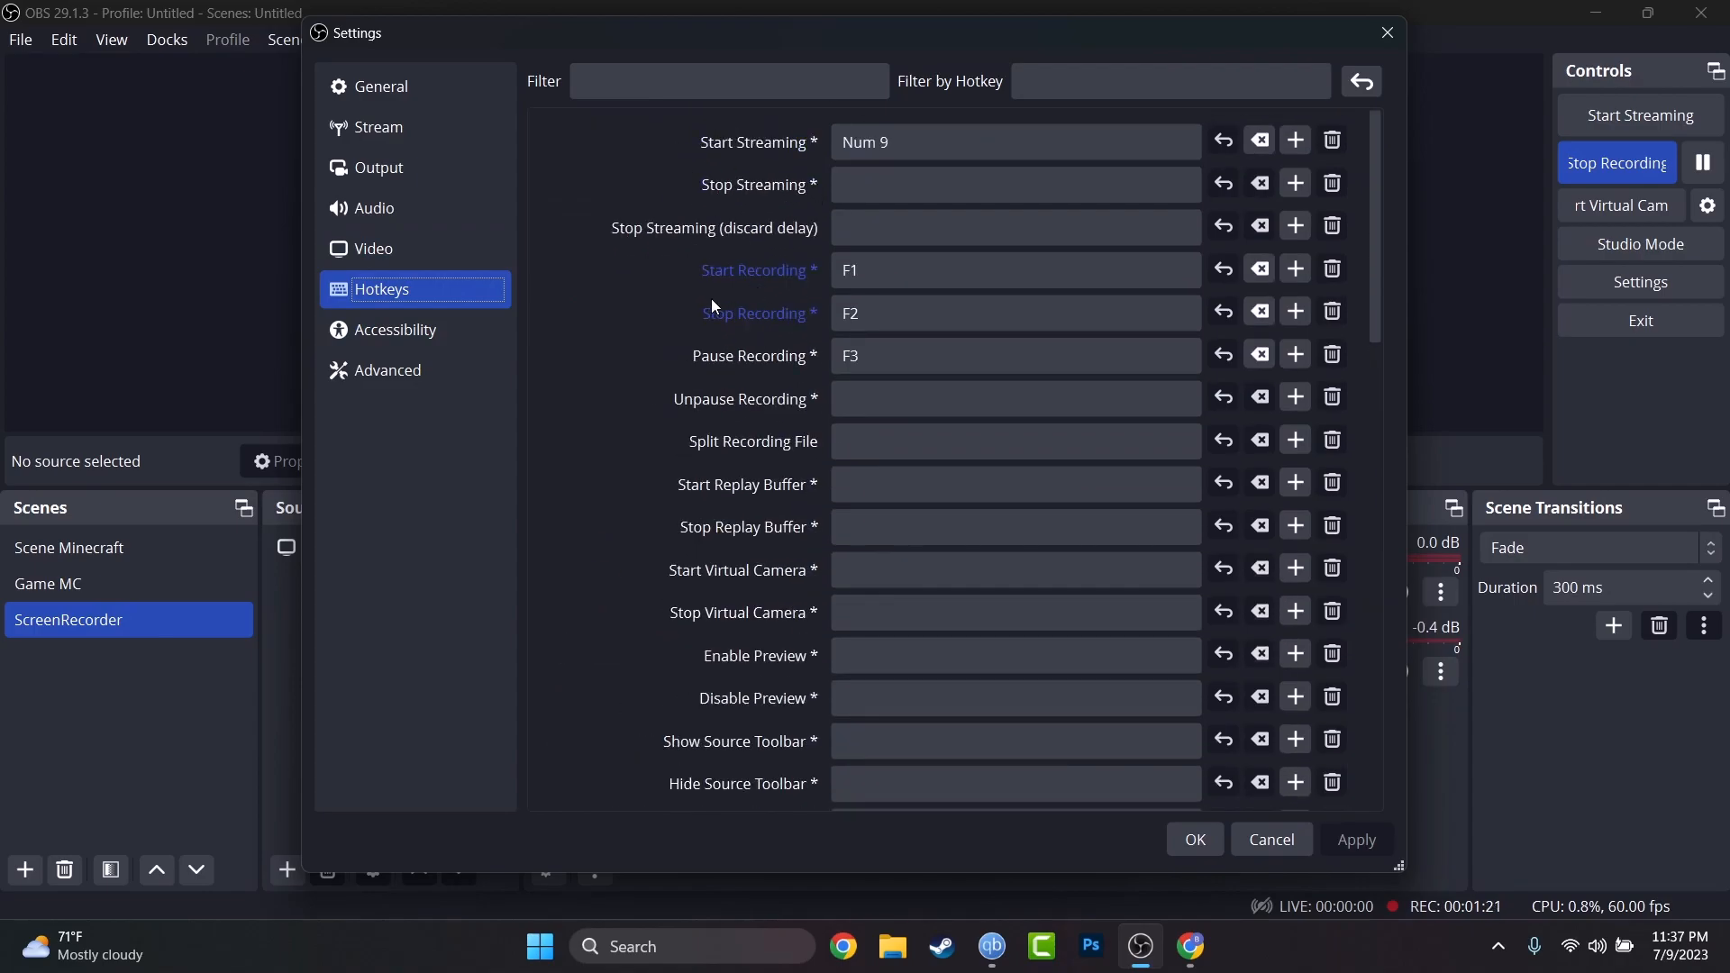
pyautogui.click(441, 341)
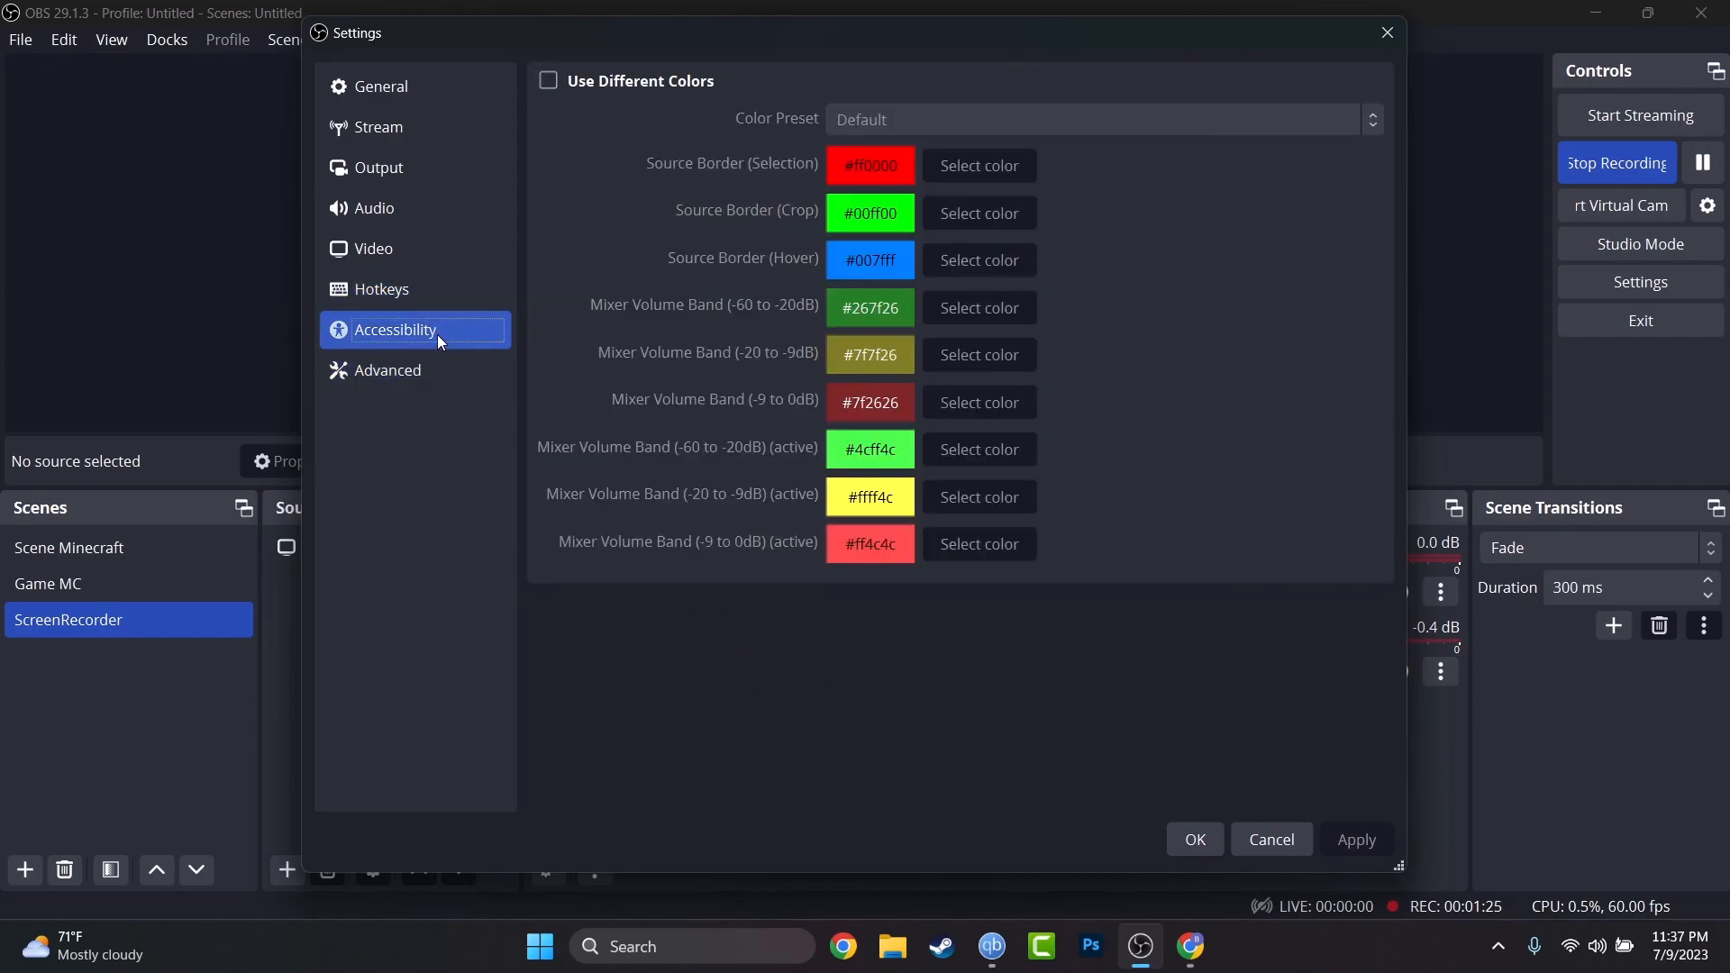
pyautogui.click(431, 374)
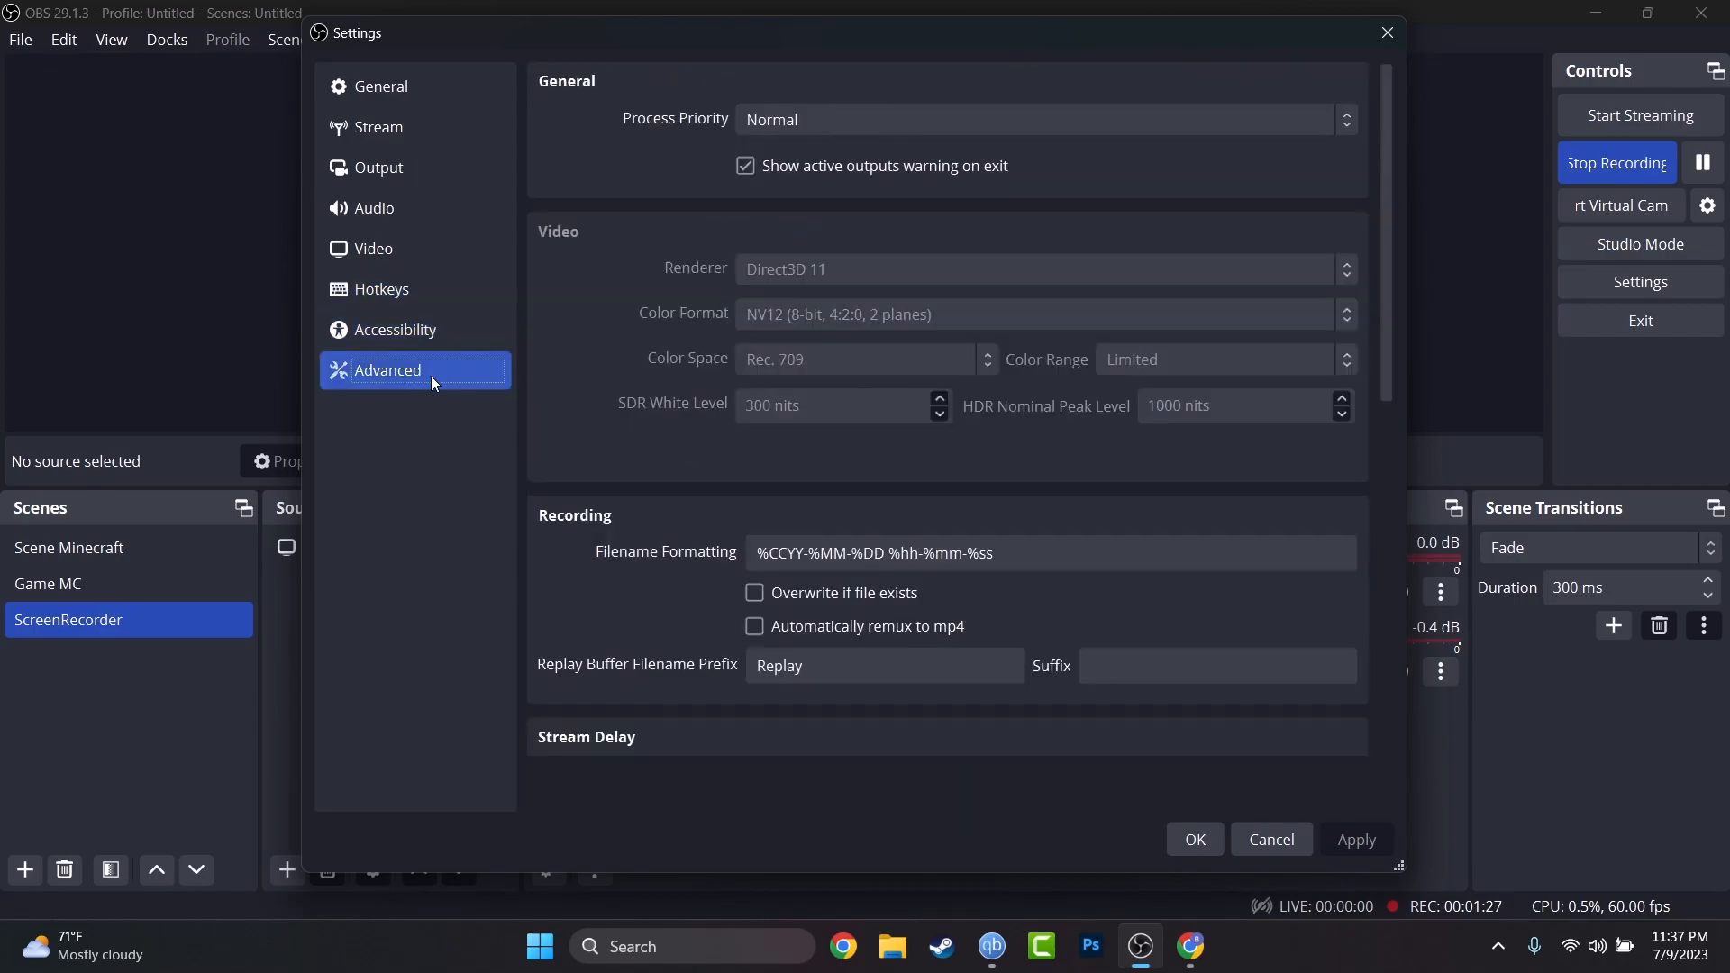
pyautogui.scroll(-5, 642, 372)
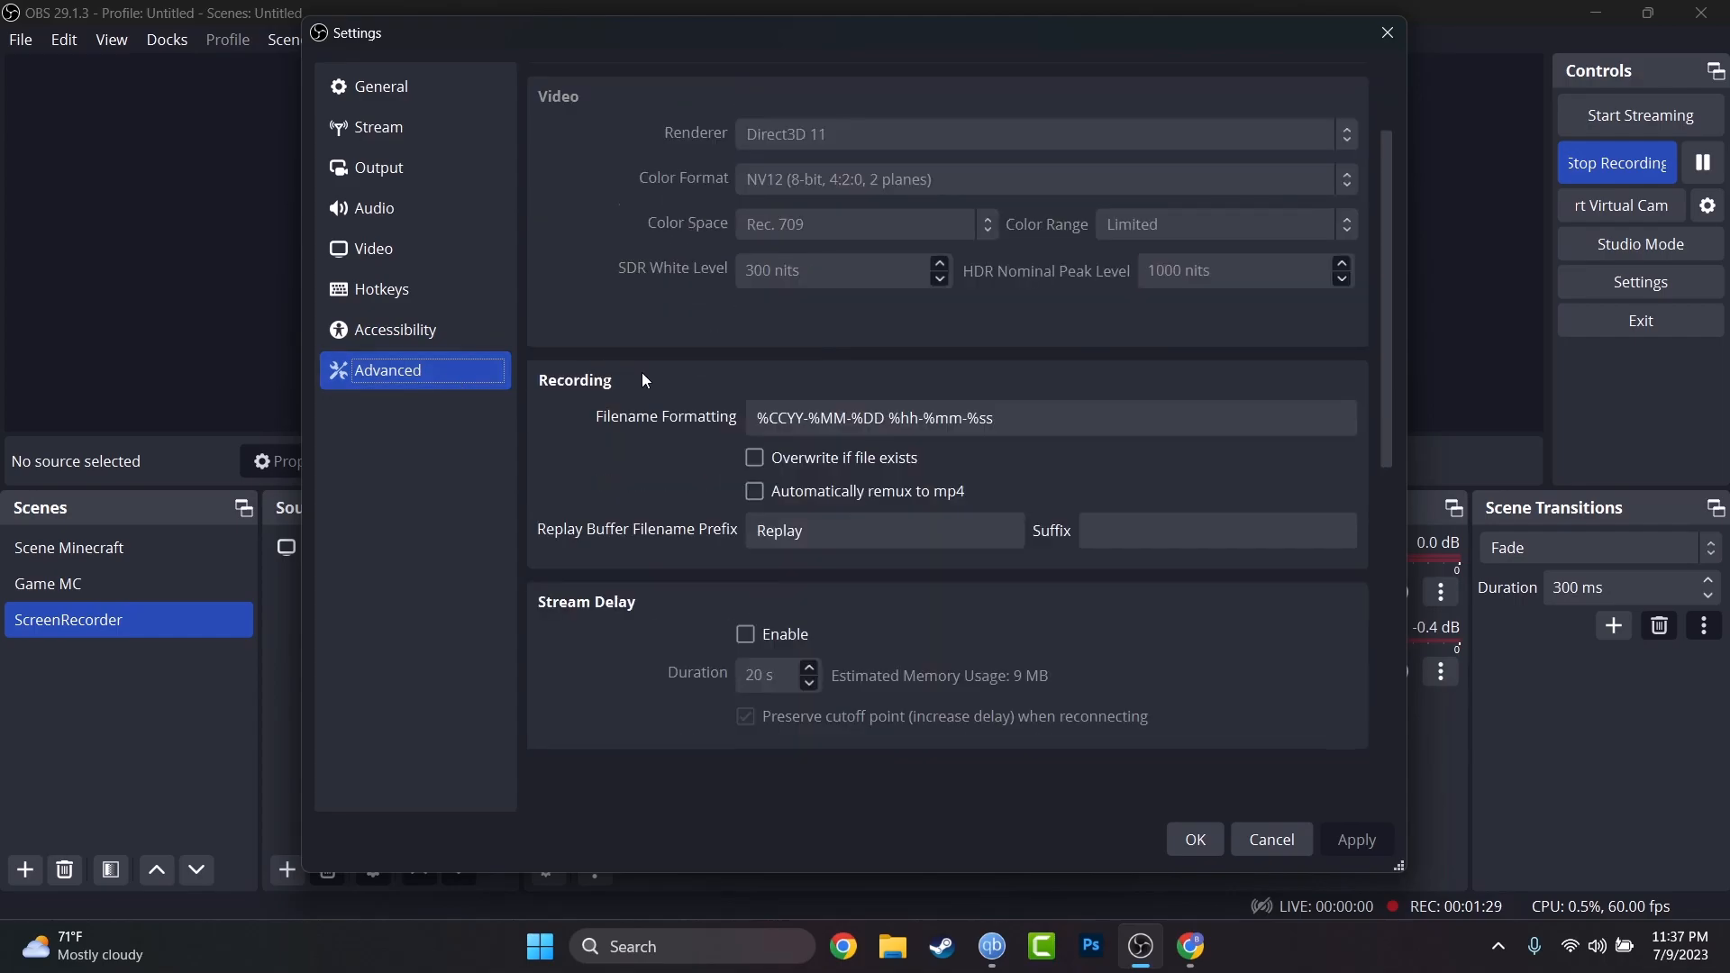
pyautogui.scroll(-3, 665, 375)
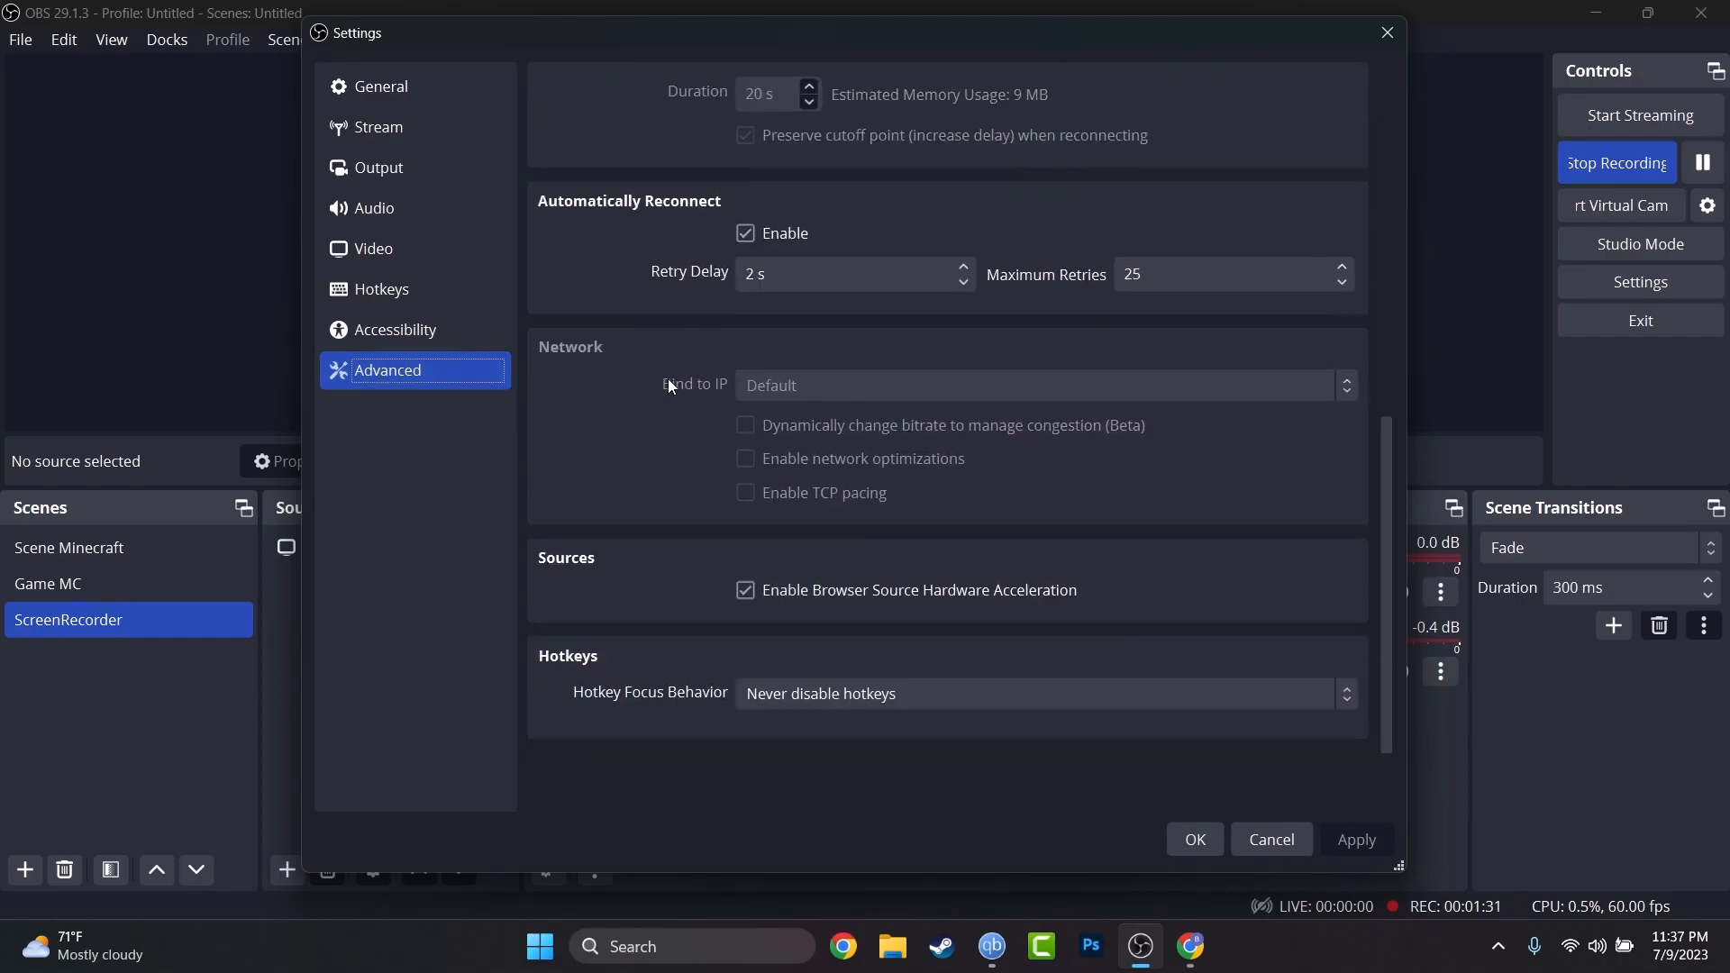
pyautogui.click(1267, 846)
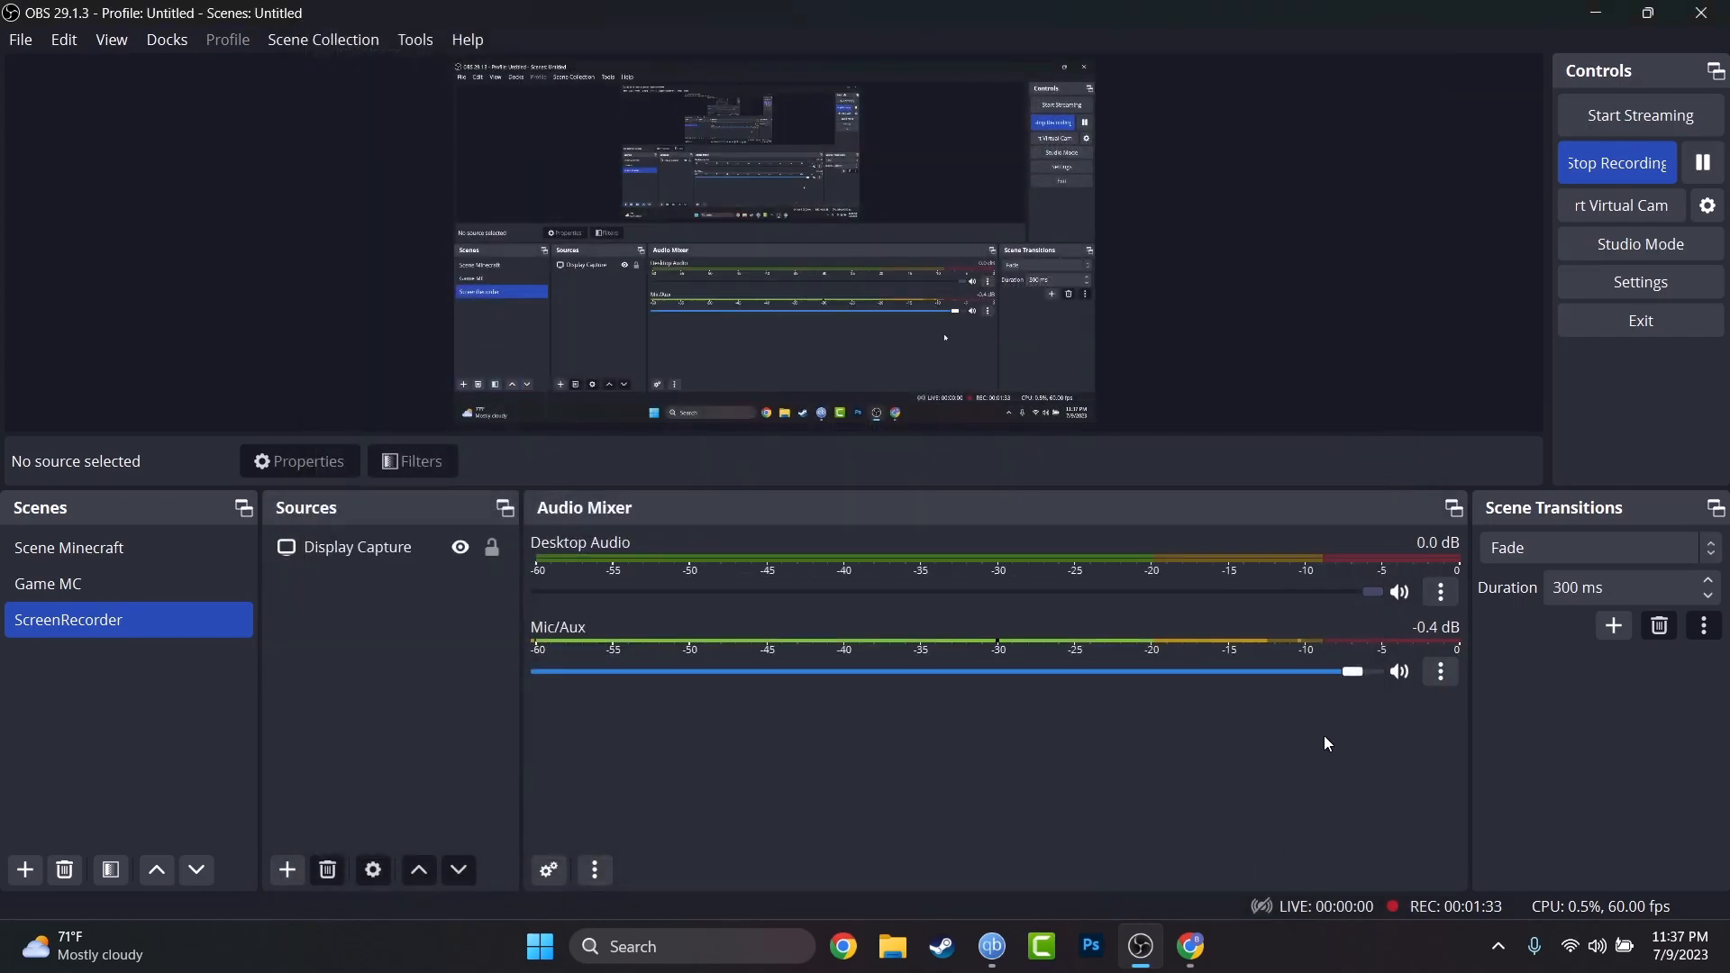
# Confirm the Mic/Aux device stays on the USB audio device, then reopen its options menu.
pyautogui.click(1444, 673)
pyautogui.click(1408, 727)
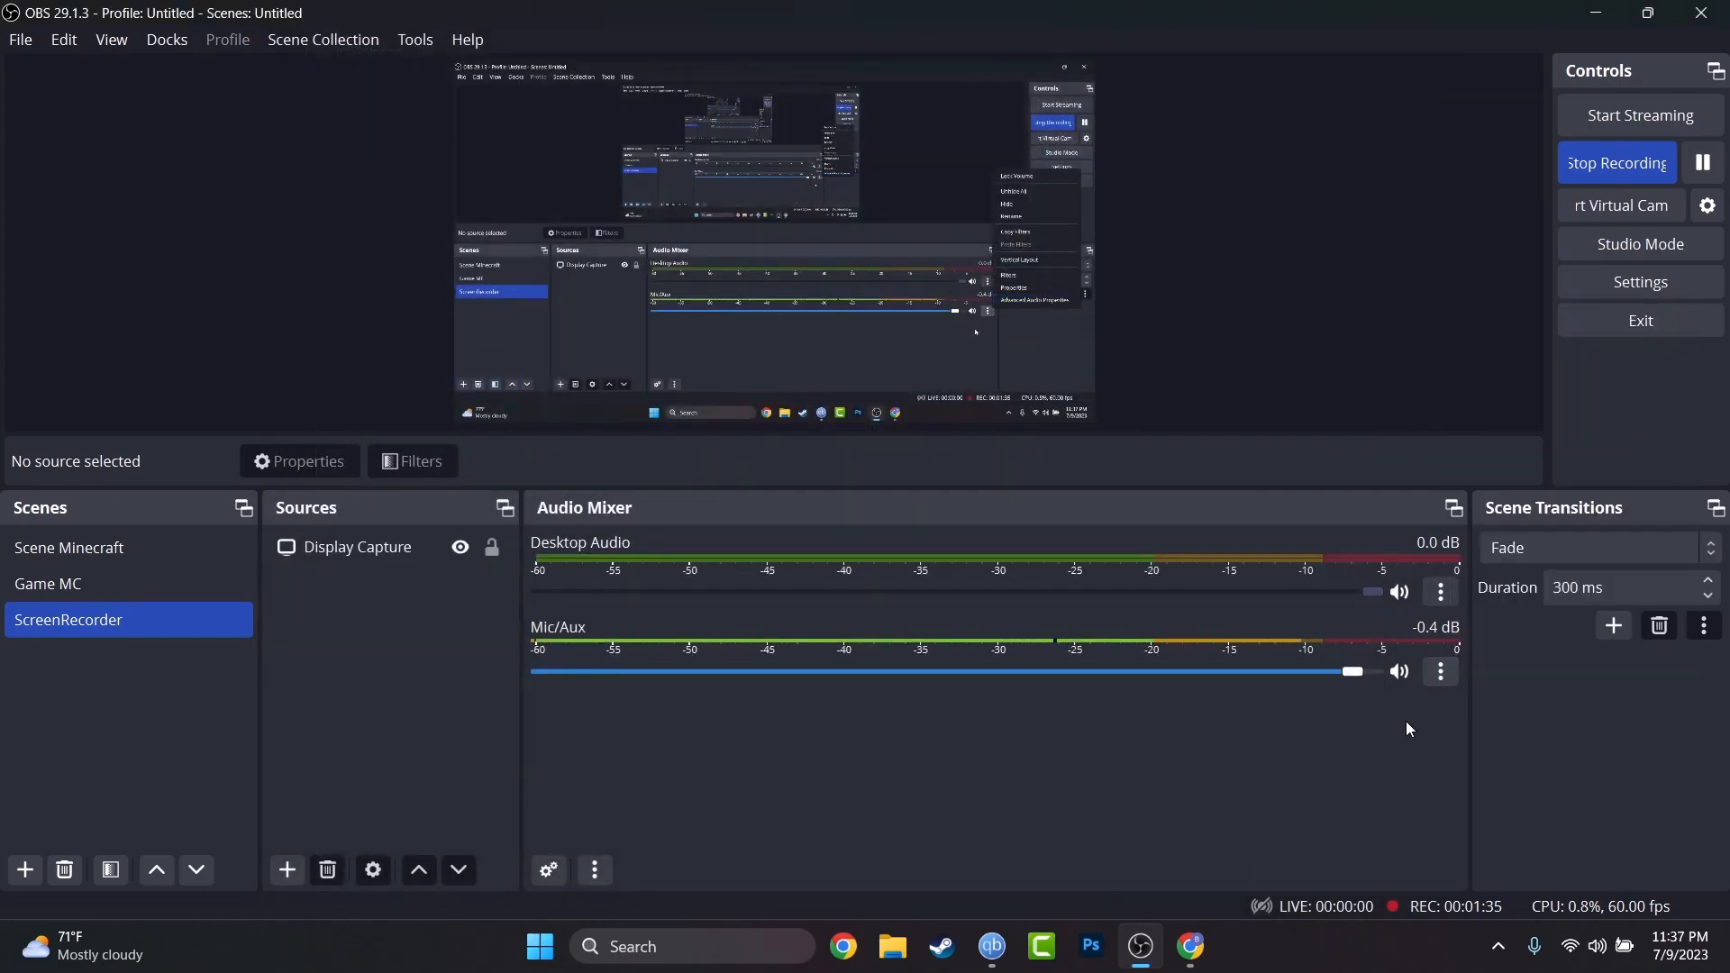
pyautogui.click(1442, 672)
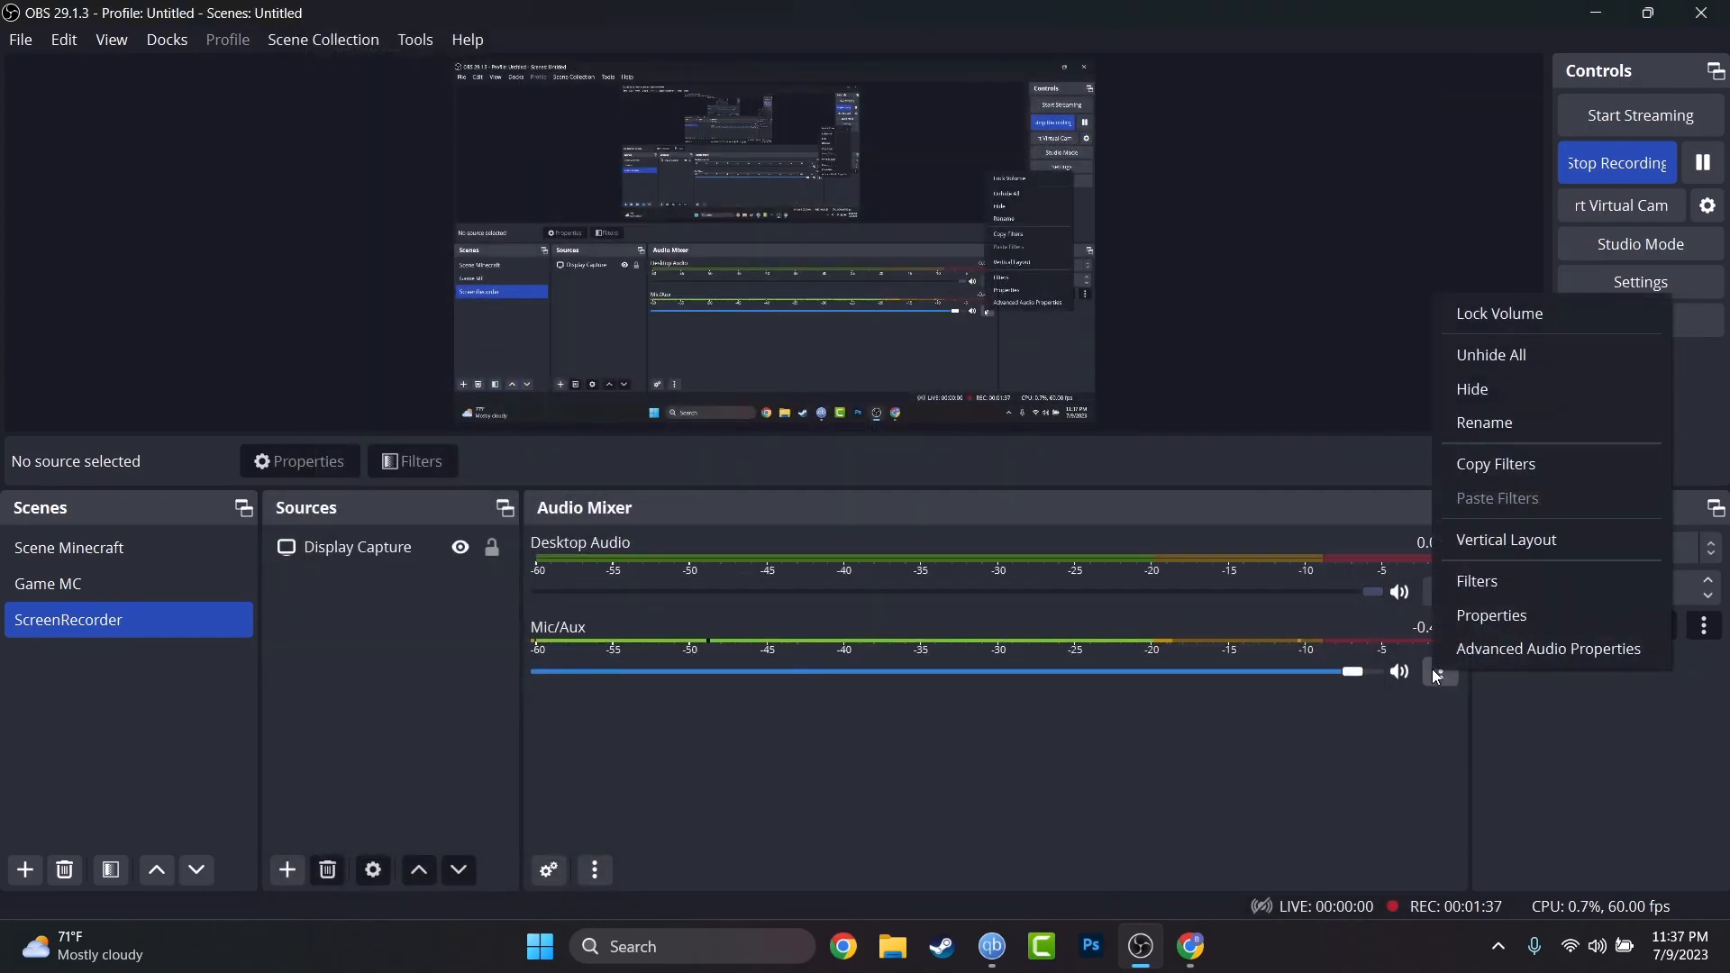
pyautogui.click(1473, 634)
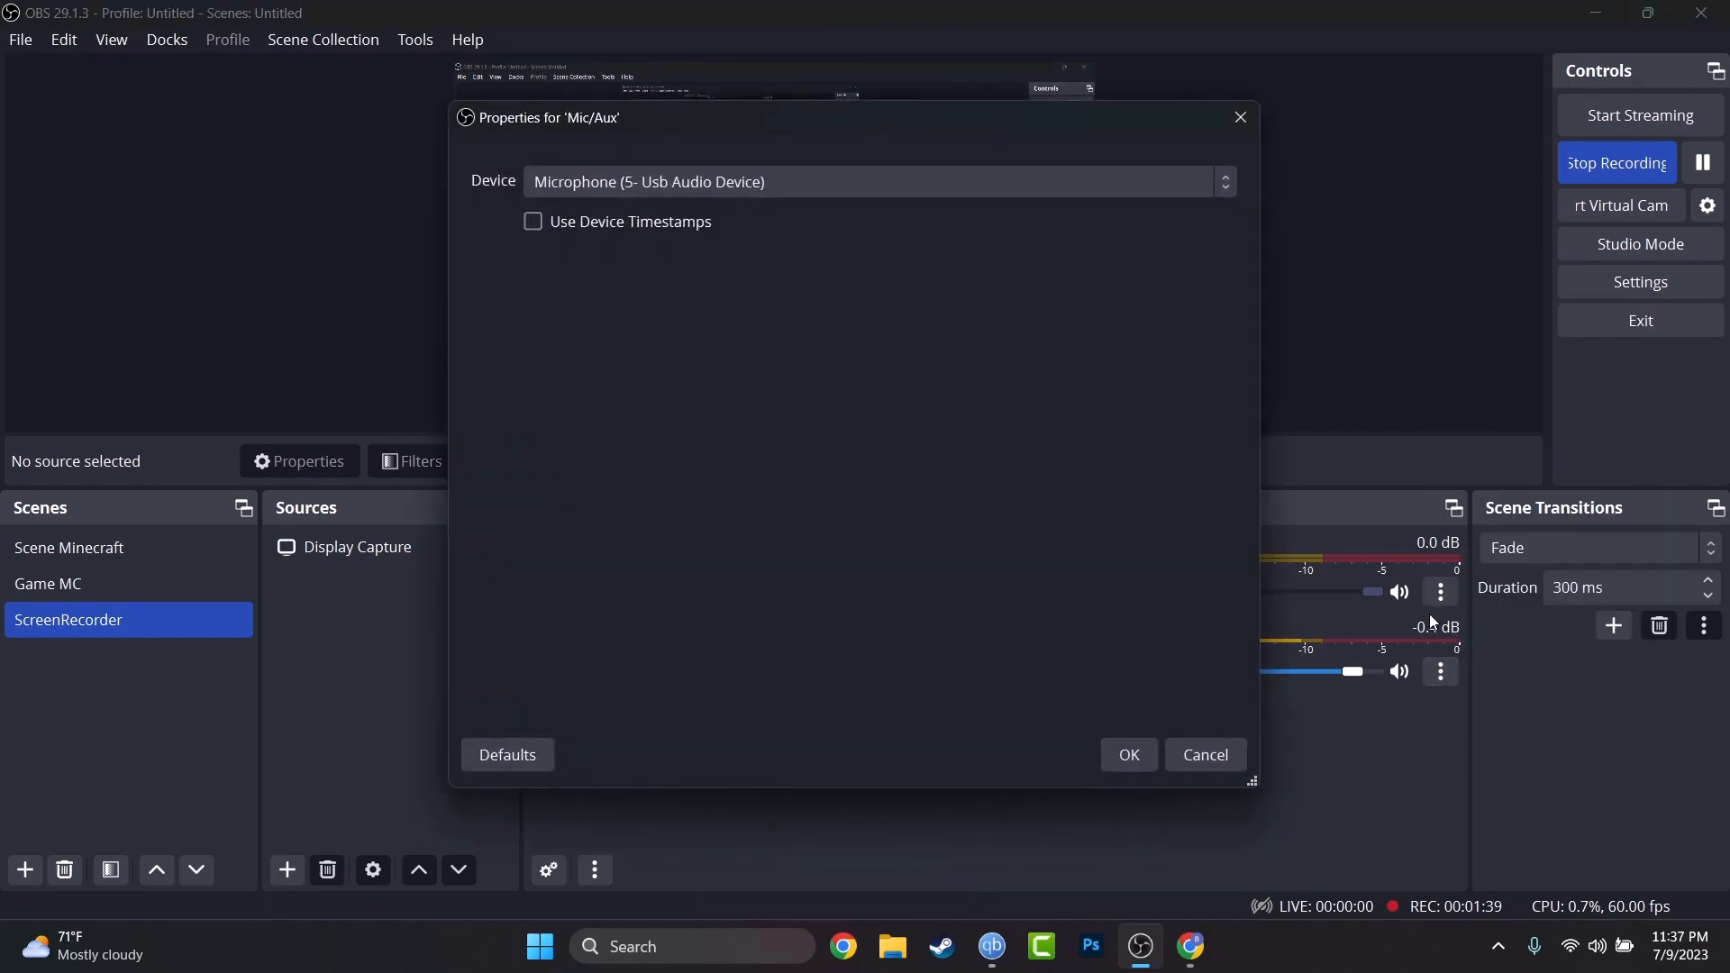
pyautogui.click(1073, 181)
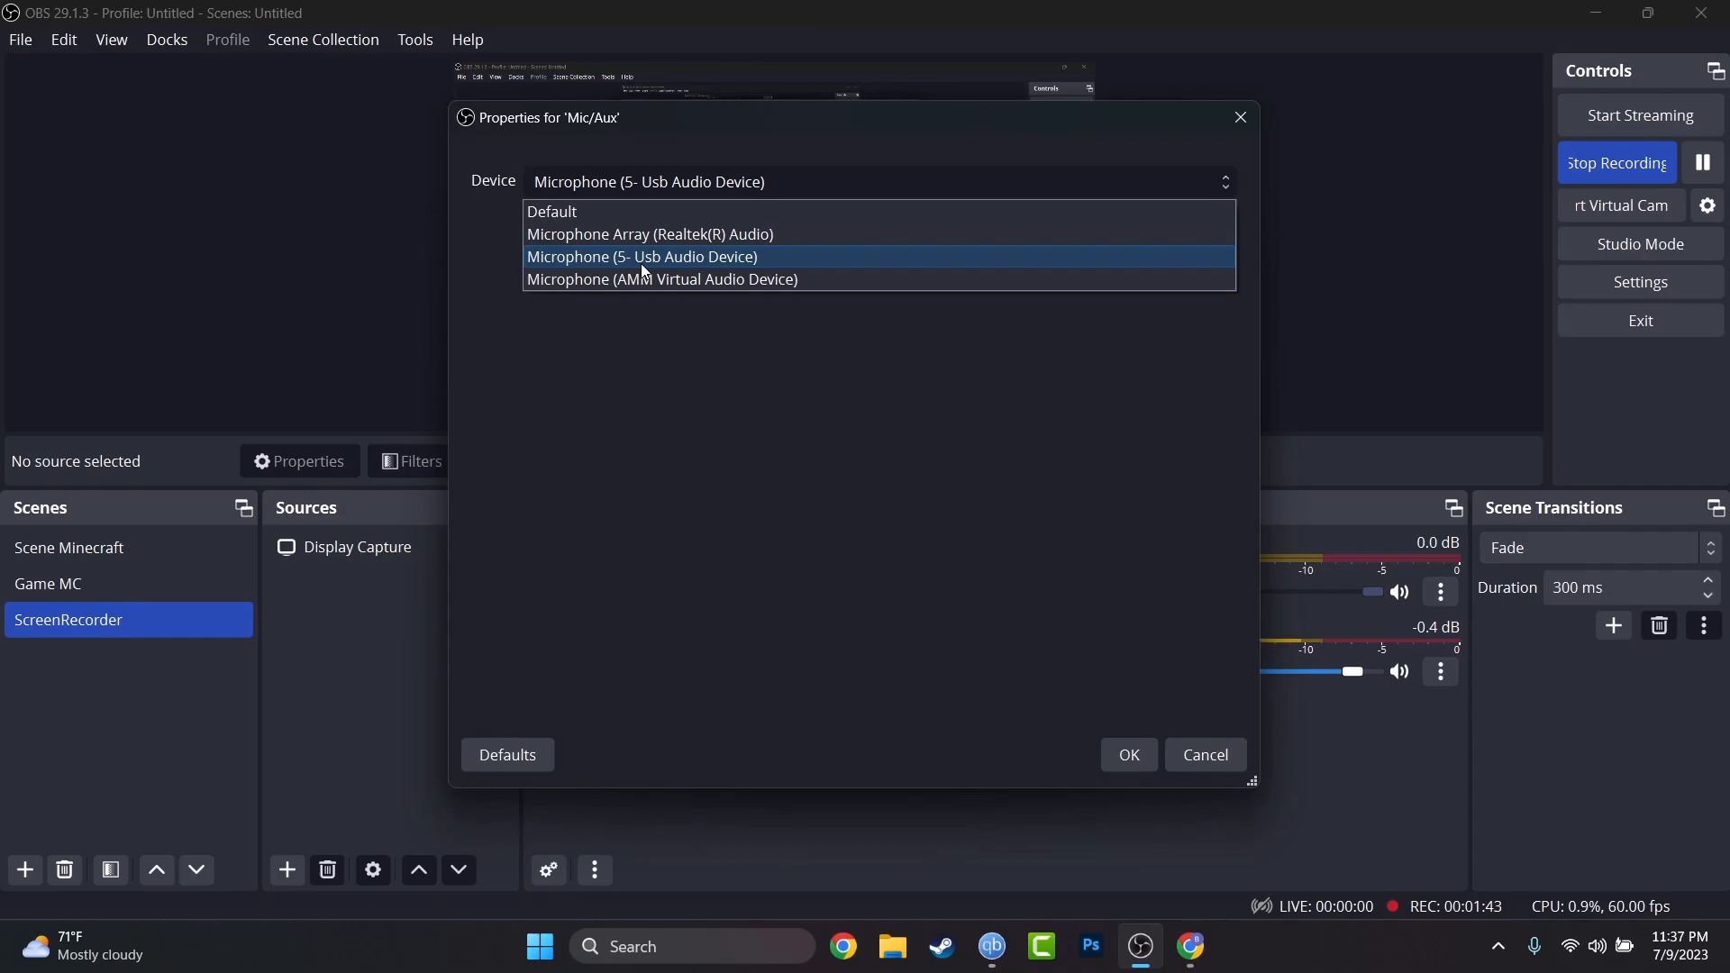
pyautogui.click(644, 378)
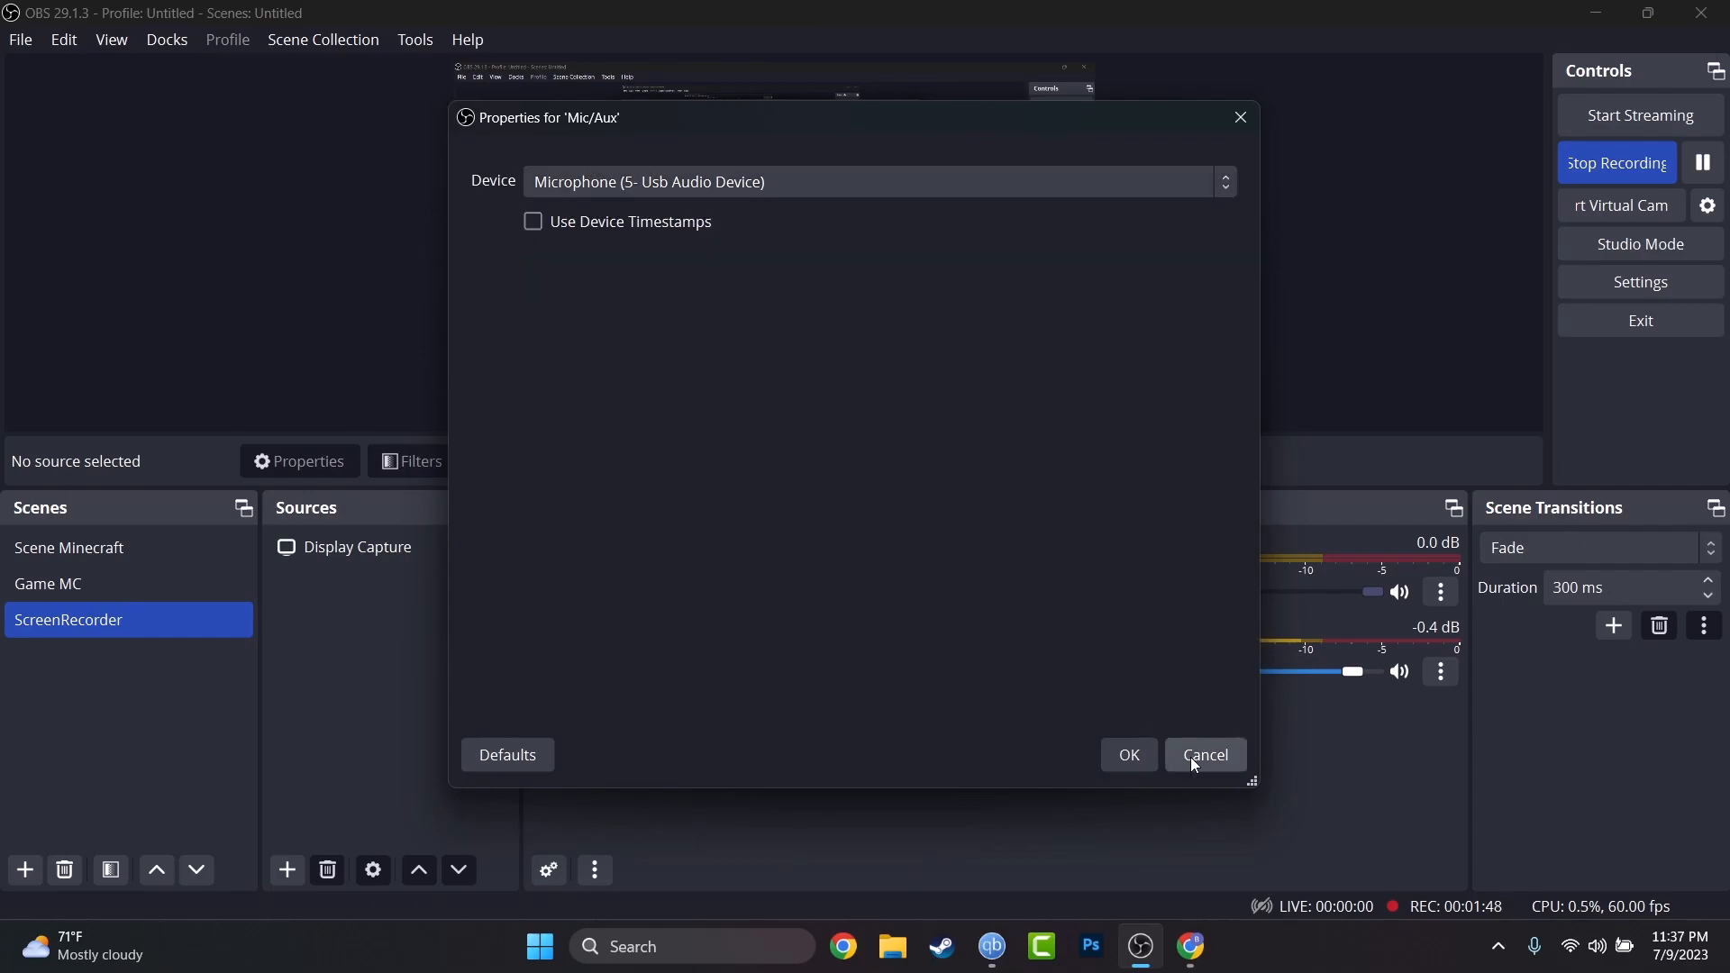
pyautogui.click(1205, 755)
pyautogui.click(1441, 674)
# Set Mic/Aux audio monitoring to Monitor and Output in Advanced Audio Properties, then close it.
pyautogui.click(1489, 653)
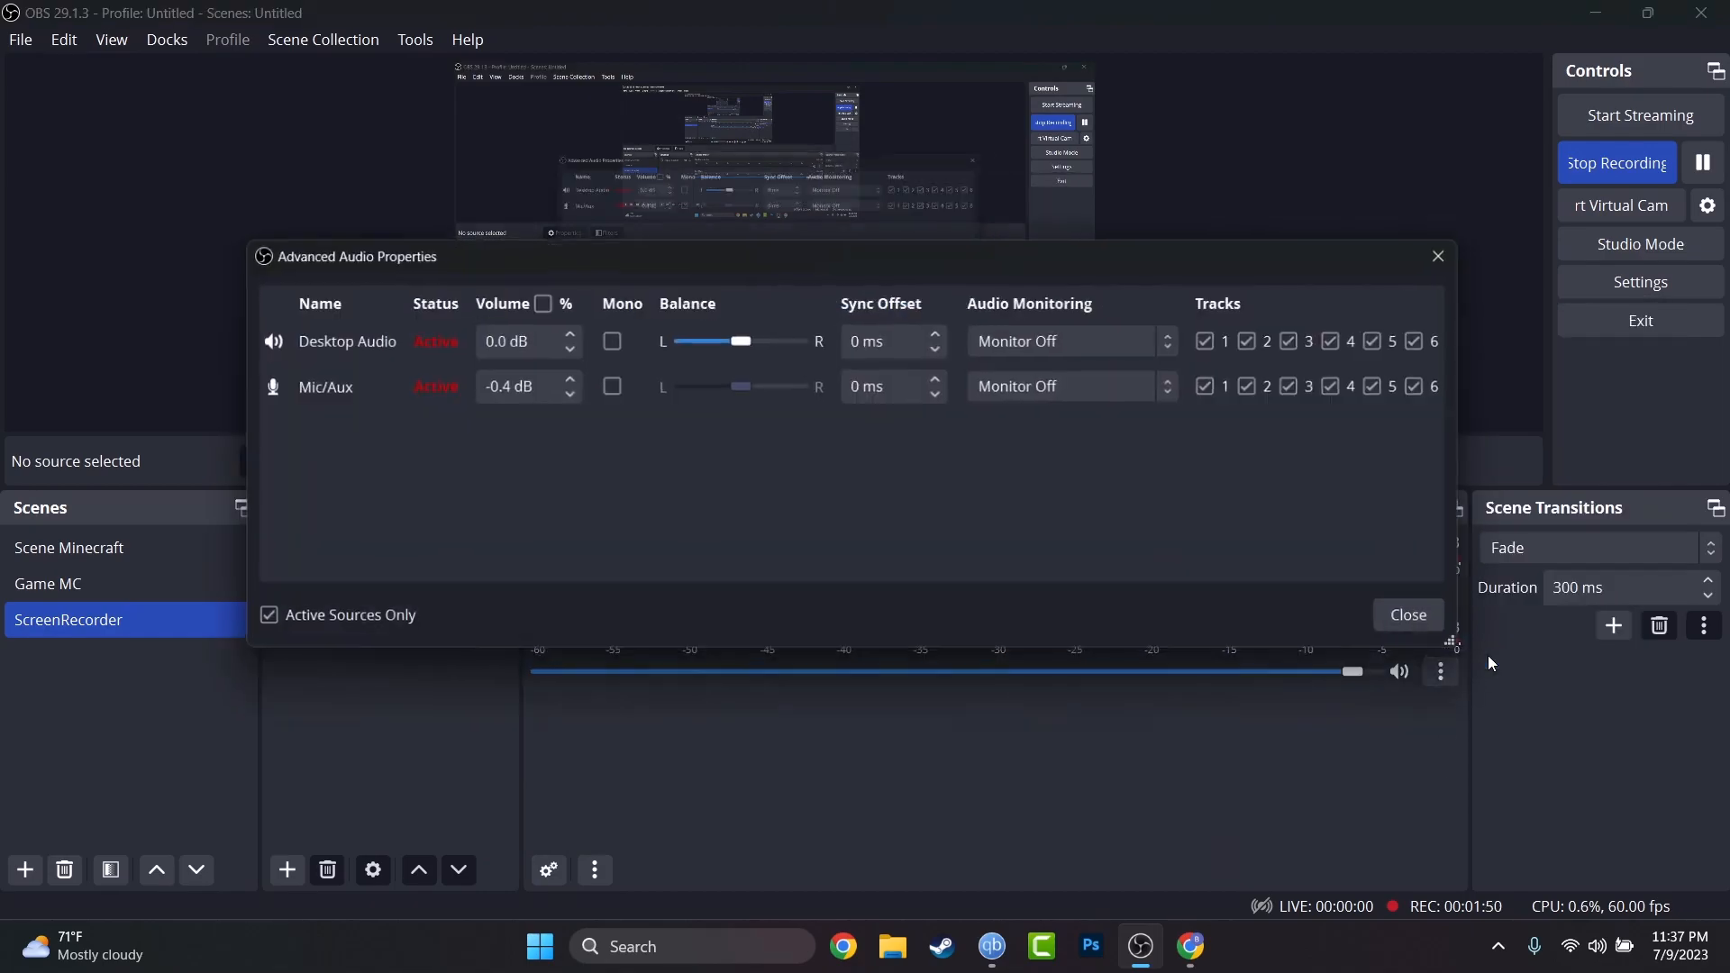
pyautogui.click(1159, 389)
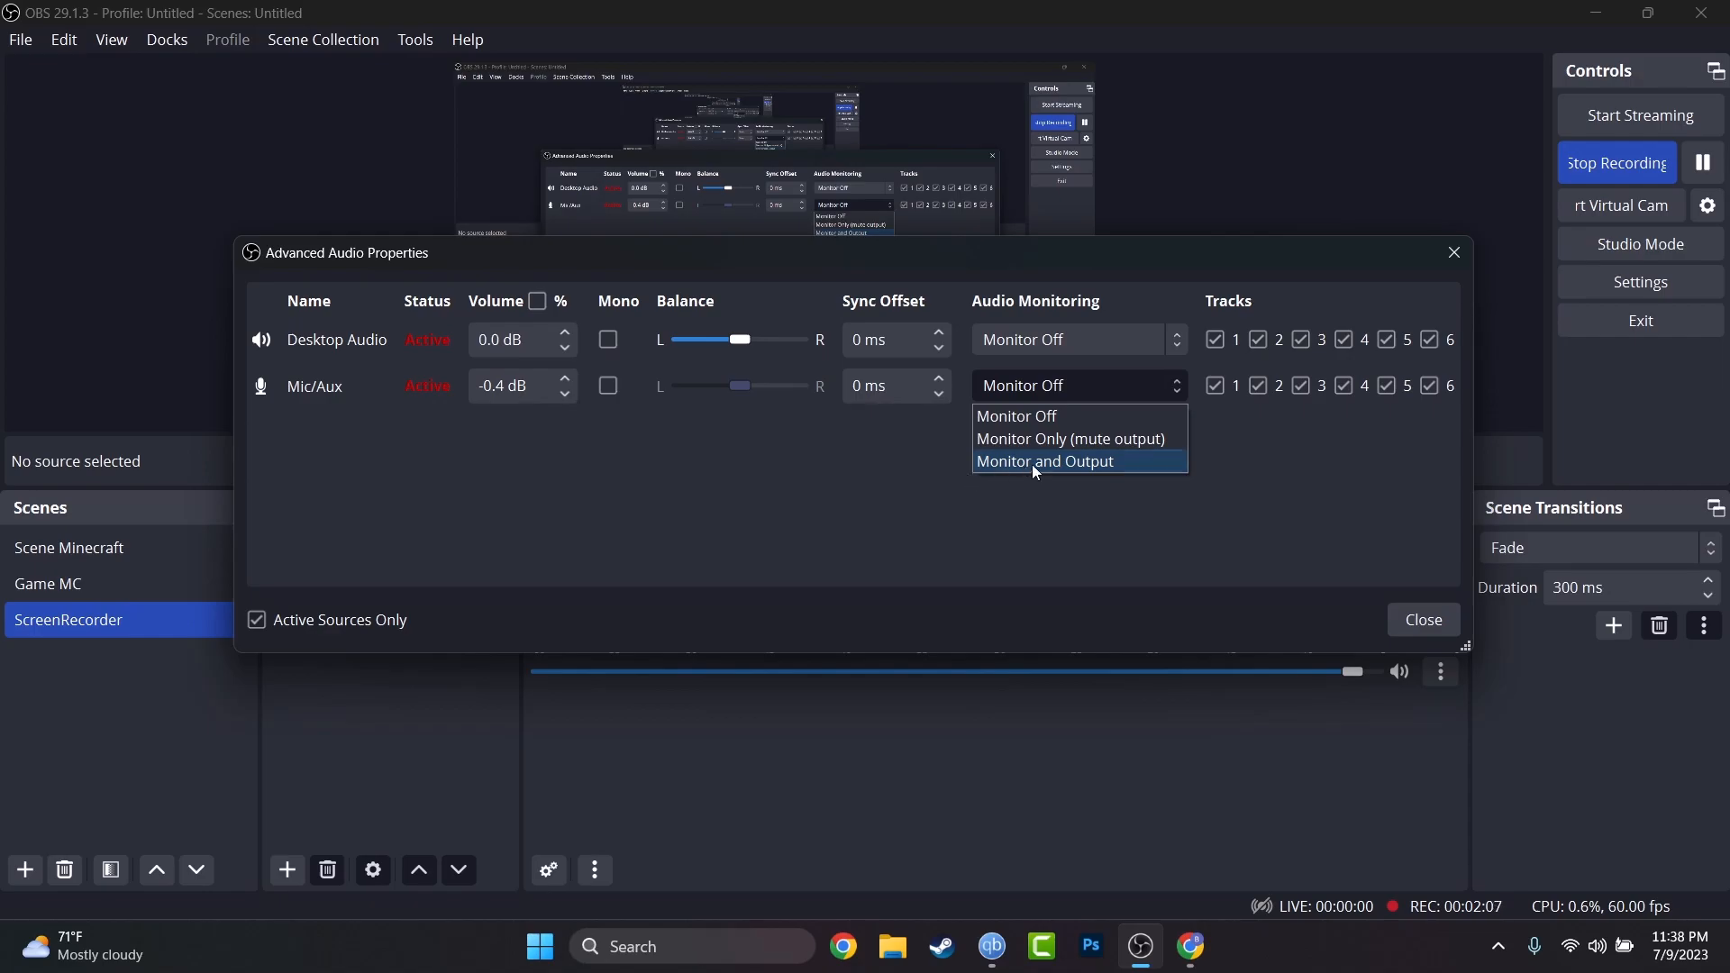
pyautogui.press('Escape')
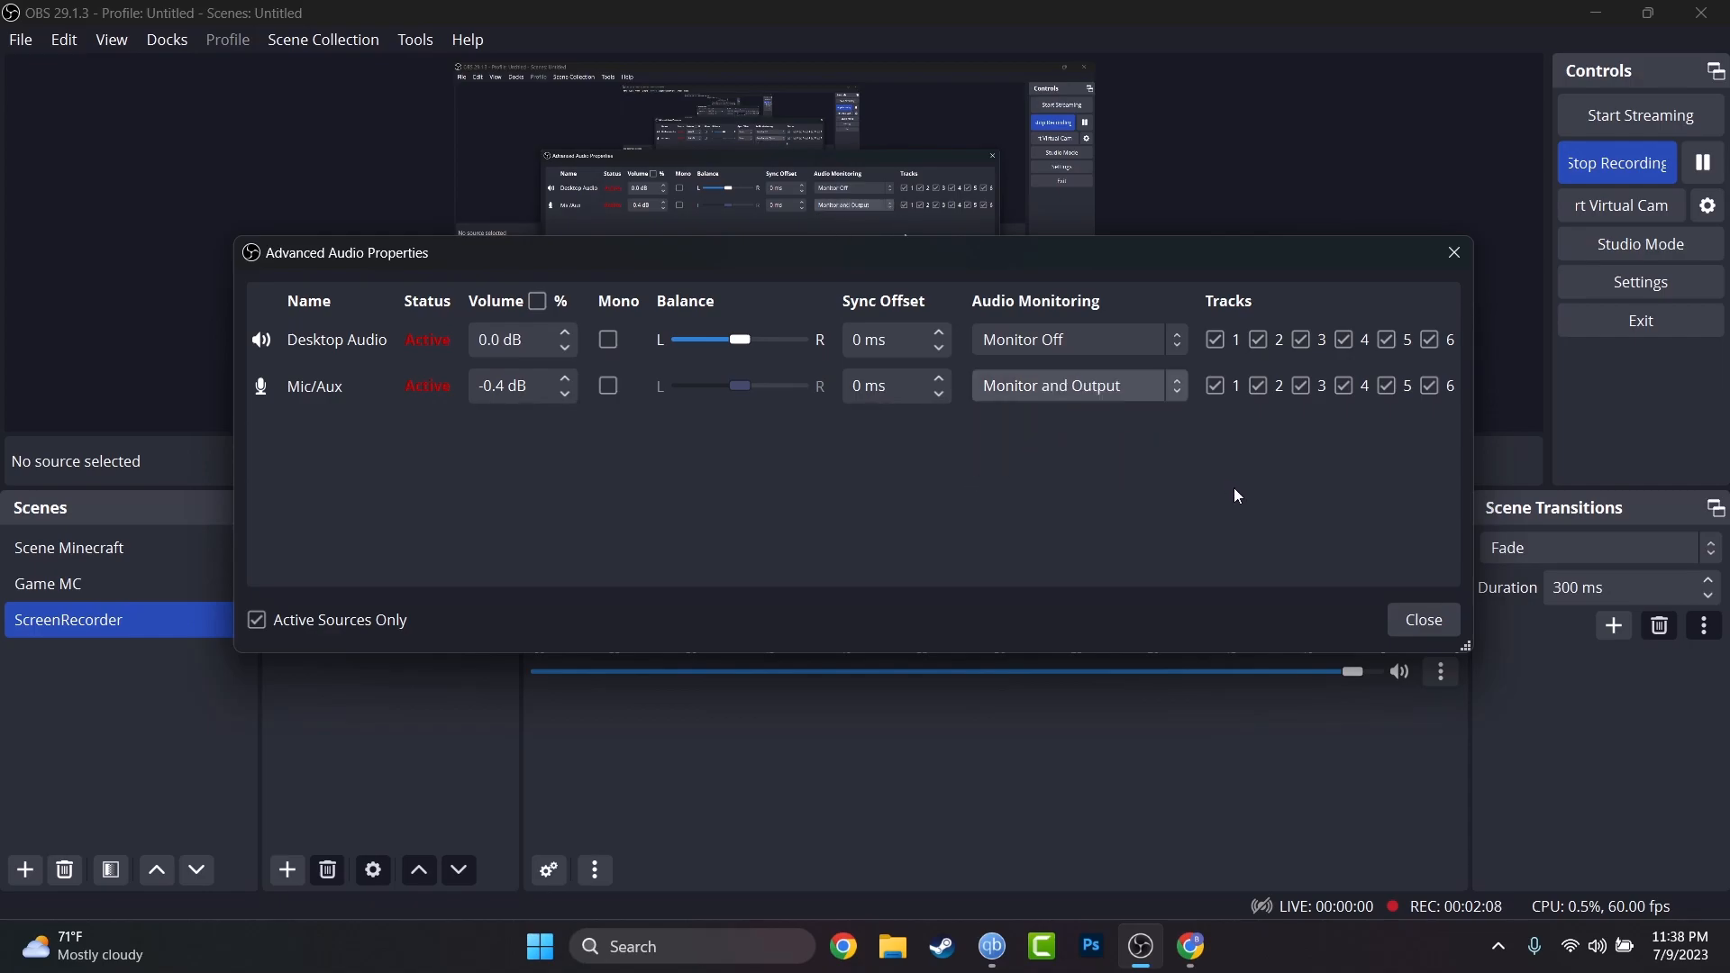
pyautogui.click(1165, 396)
pyautogui.click(1158, 416)
pyautogui.click(1425, 621)
pyautogui.click(1442, 672)
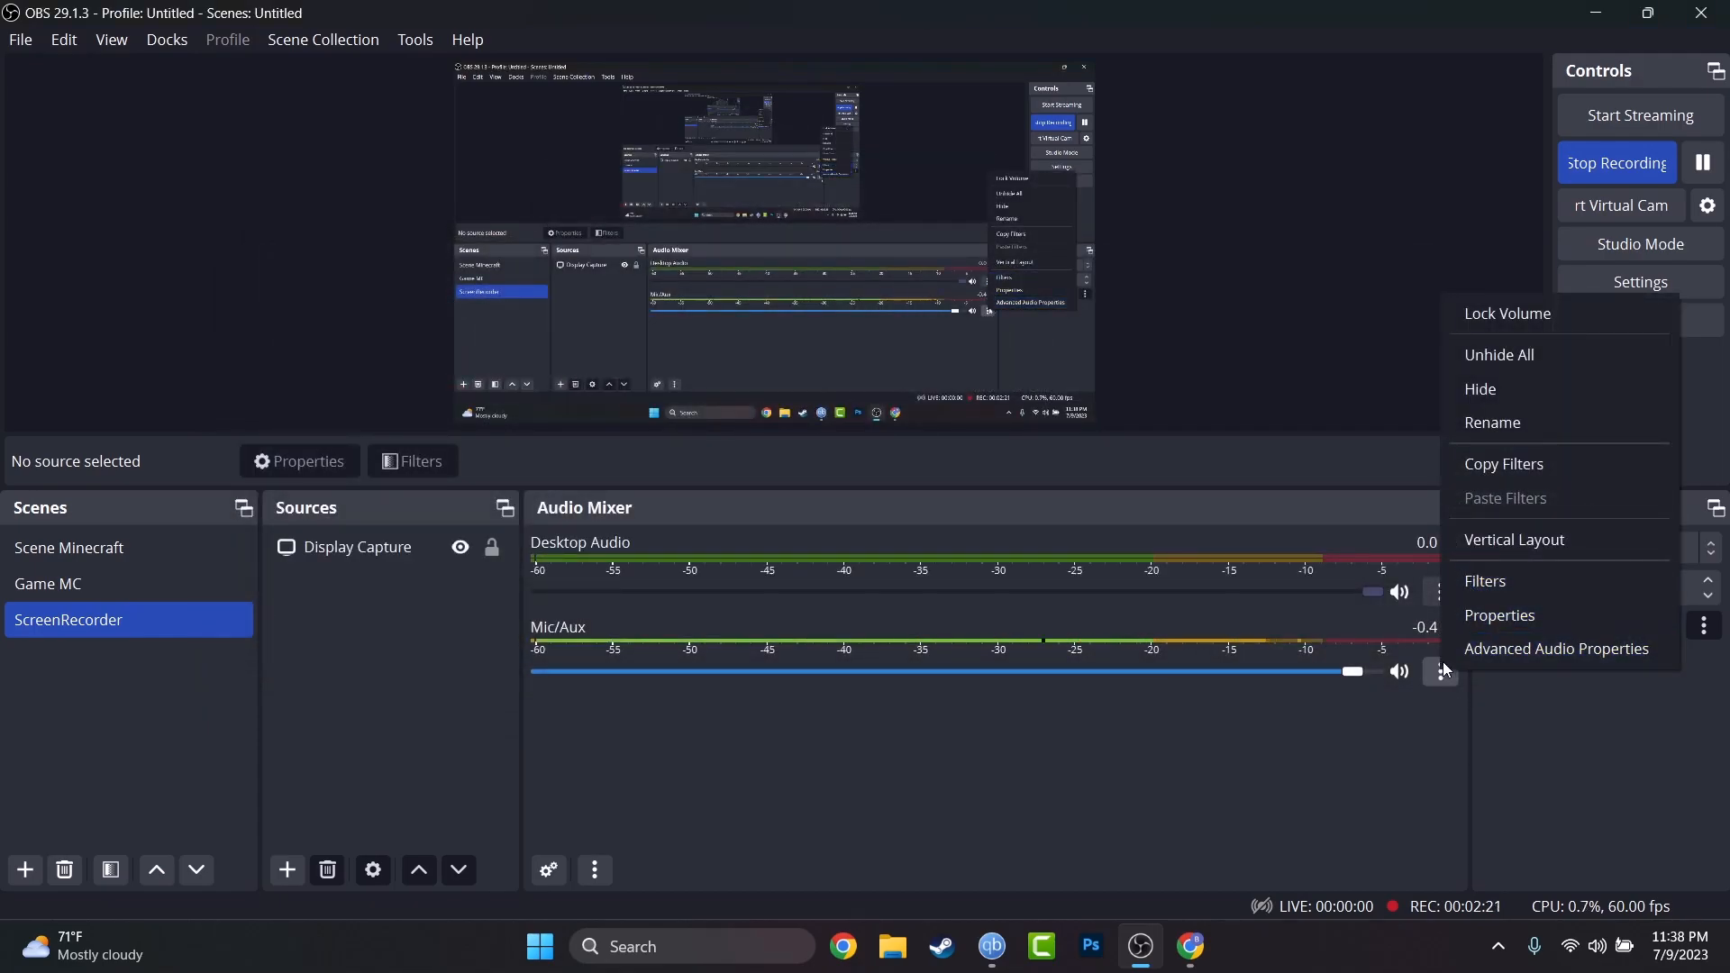
# Review the Mic/Aux filters: 3-Band Equalizer, Noise Gate, Noise Suppression, Limiter, Compressor and Expander.
pyautogui.click(1487, 581)
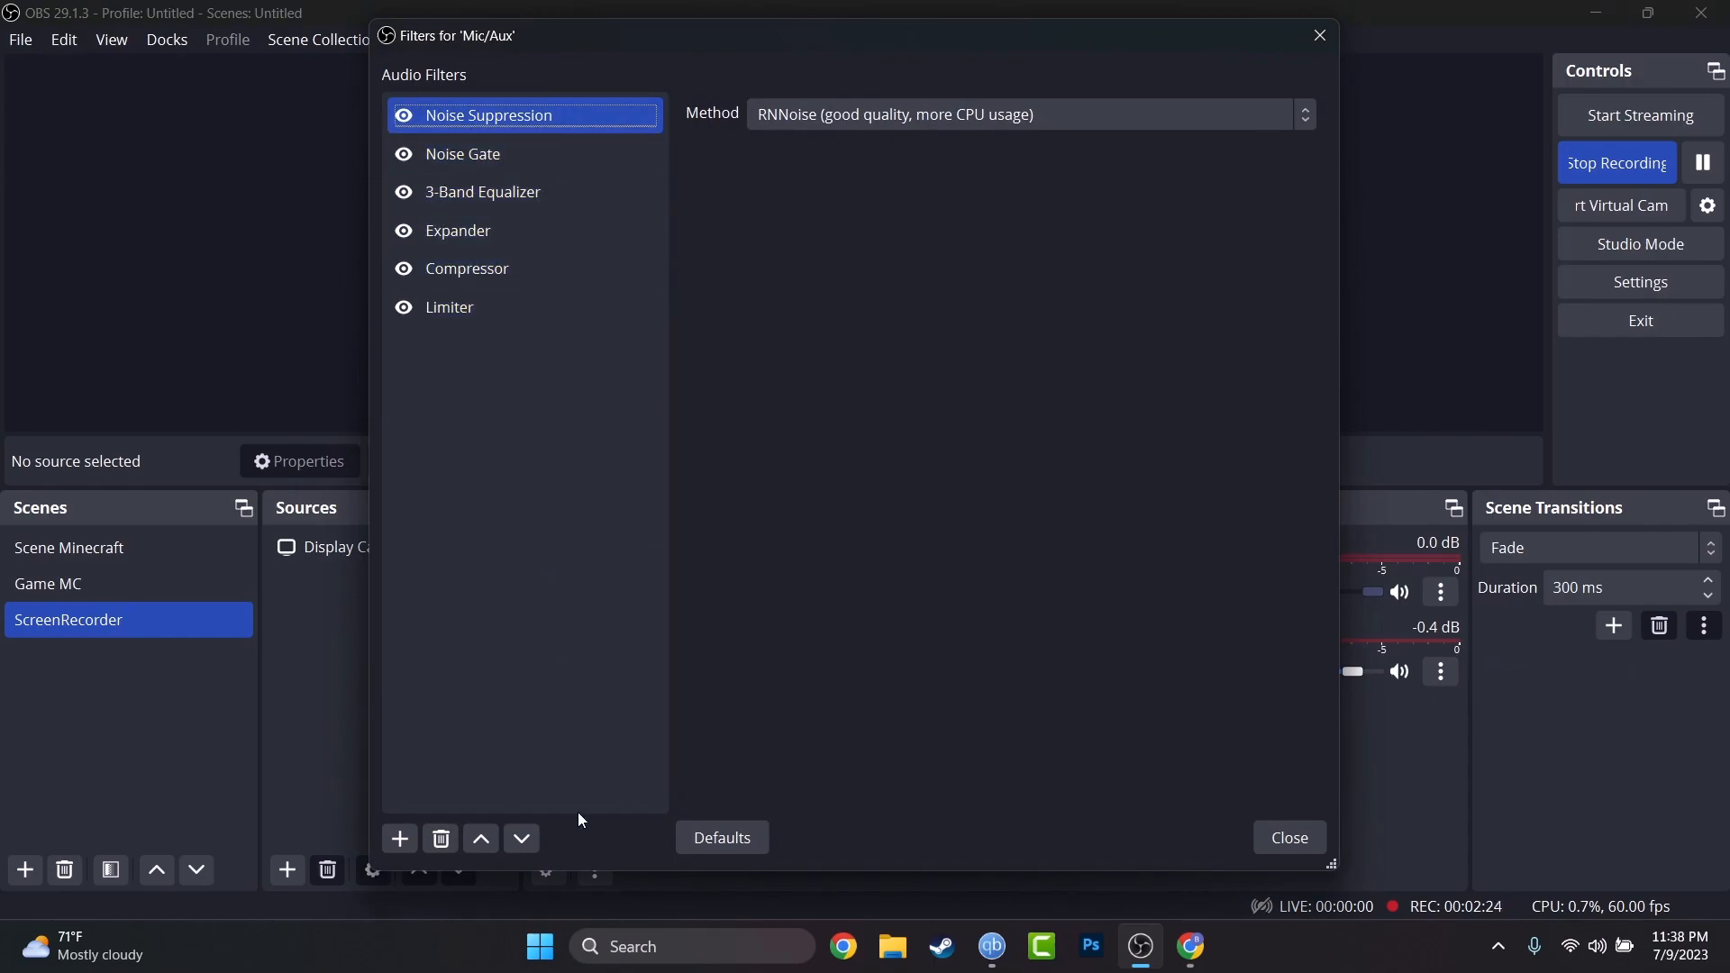
pyautogui.click(404, 845)
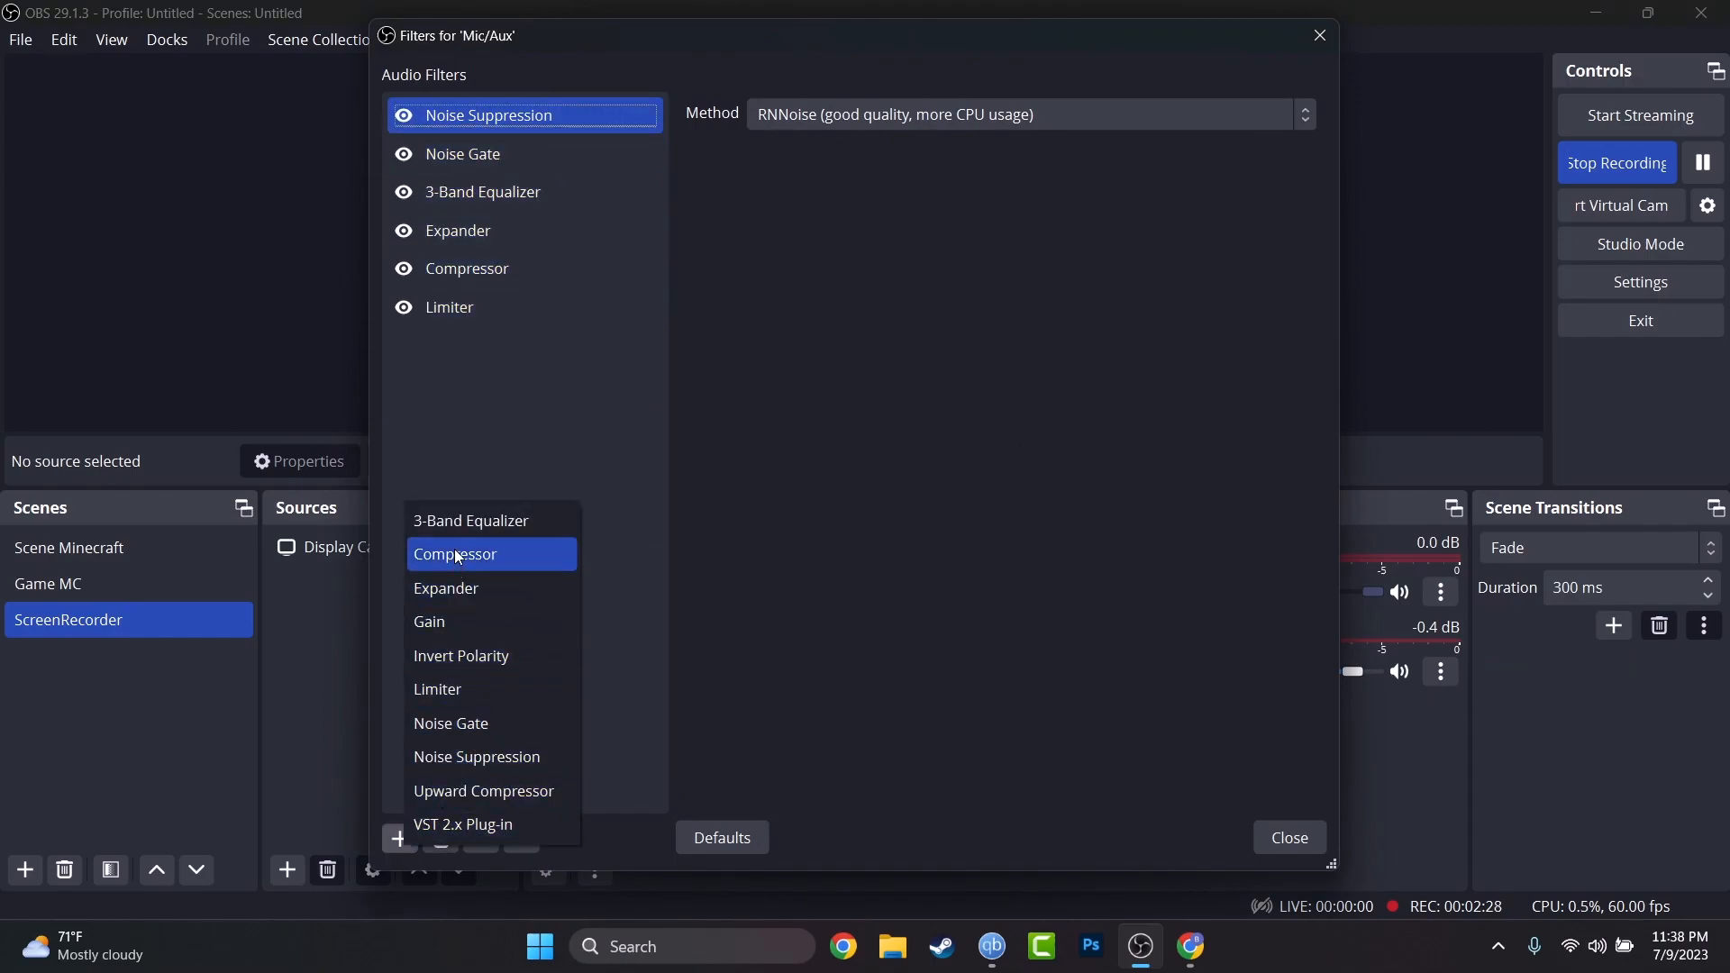
pyautogui.click(468, 344)
pyautogui.click(467, 185)
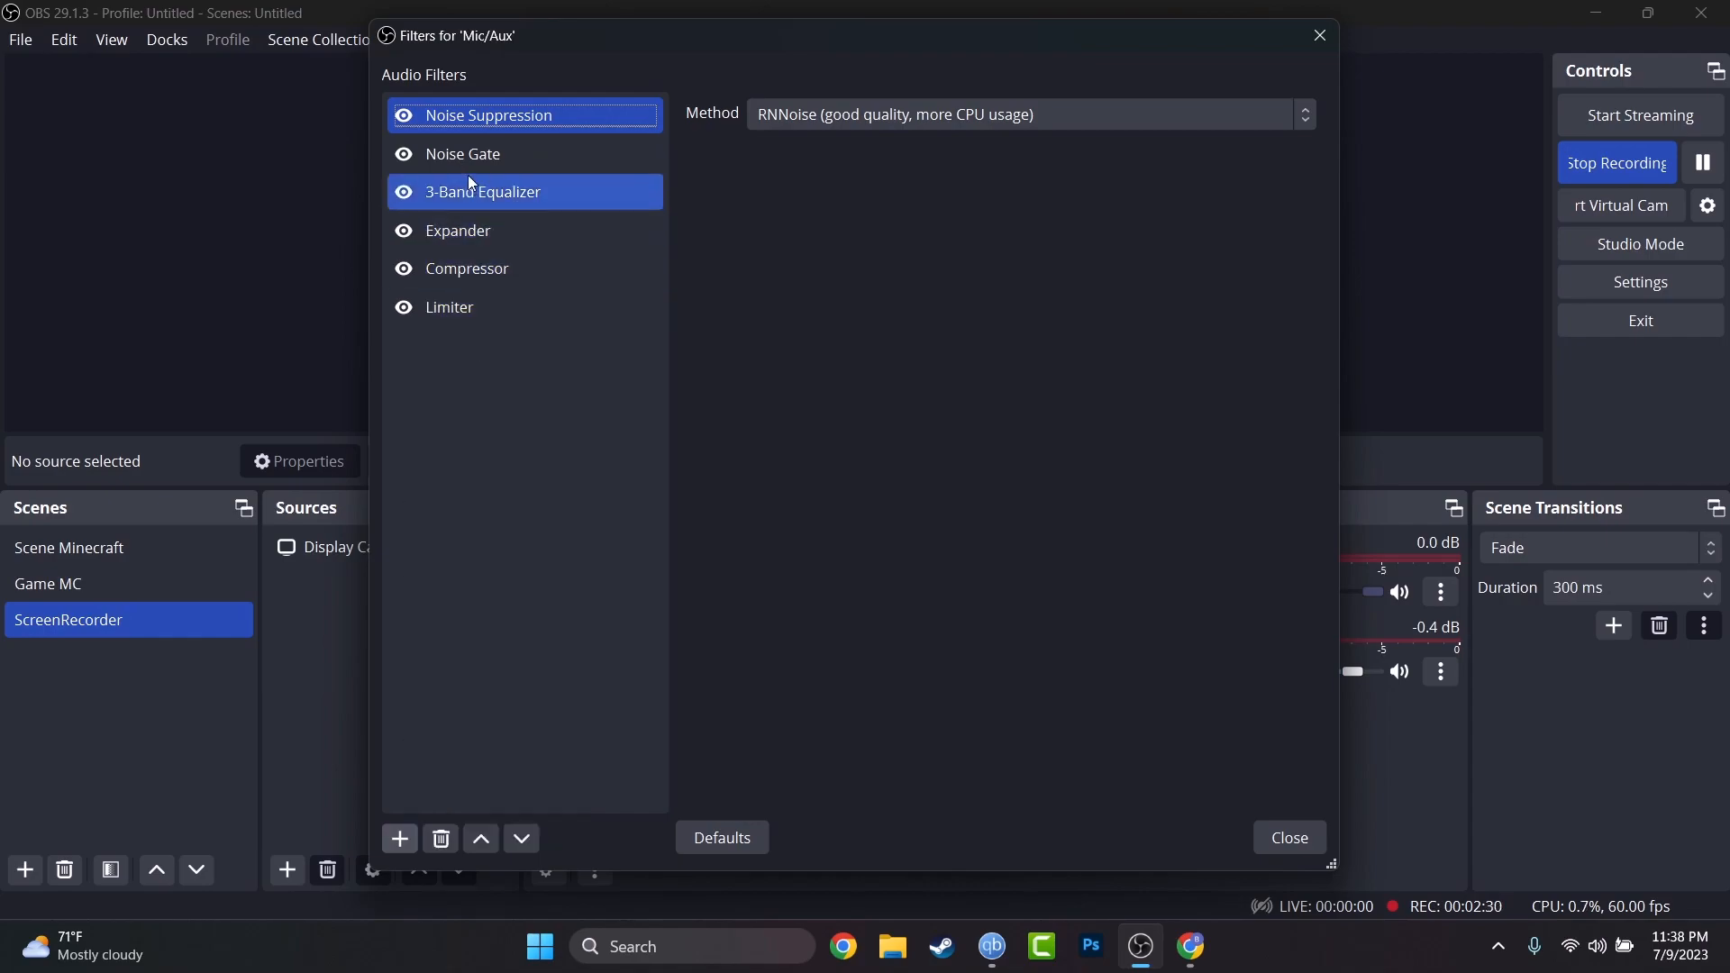
pyautogui.click(602, 155)
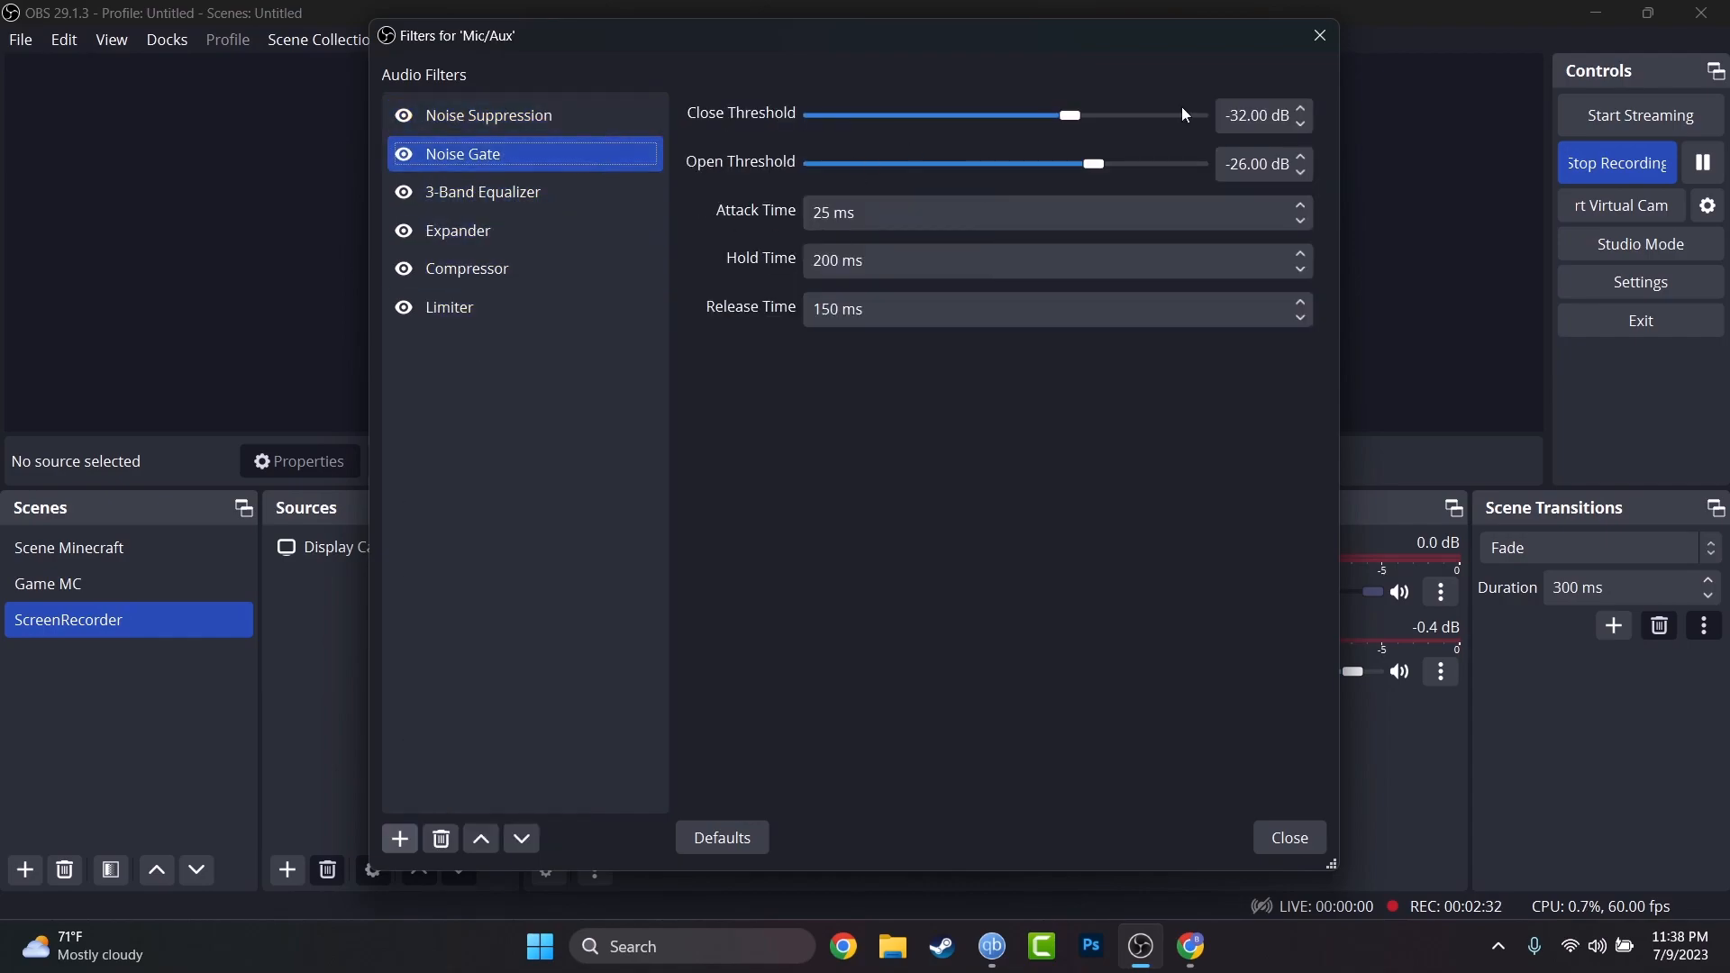
pyautogui.click(589, 122)
pyautogui.click(469, 309)
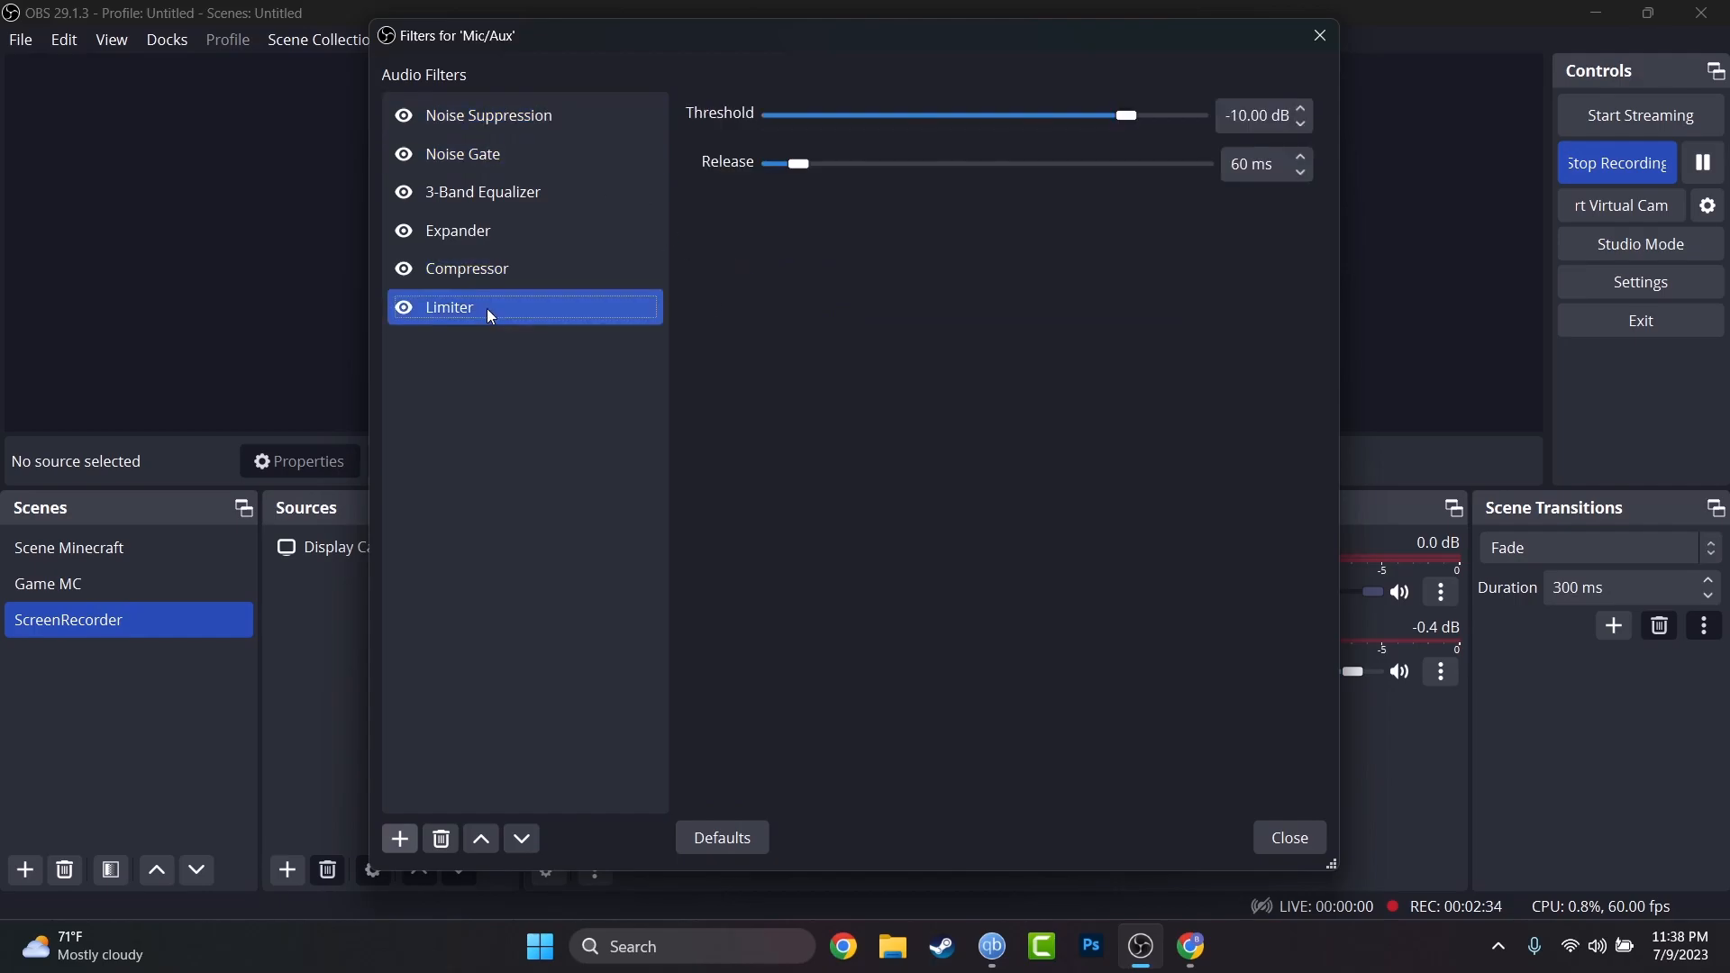
pyautogui.click(571, 267)
pyautogui.click(572, 232)
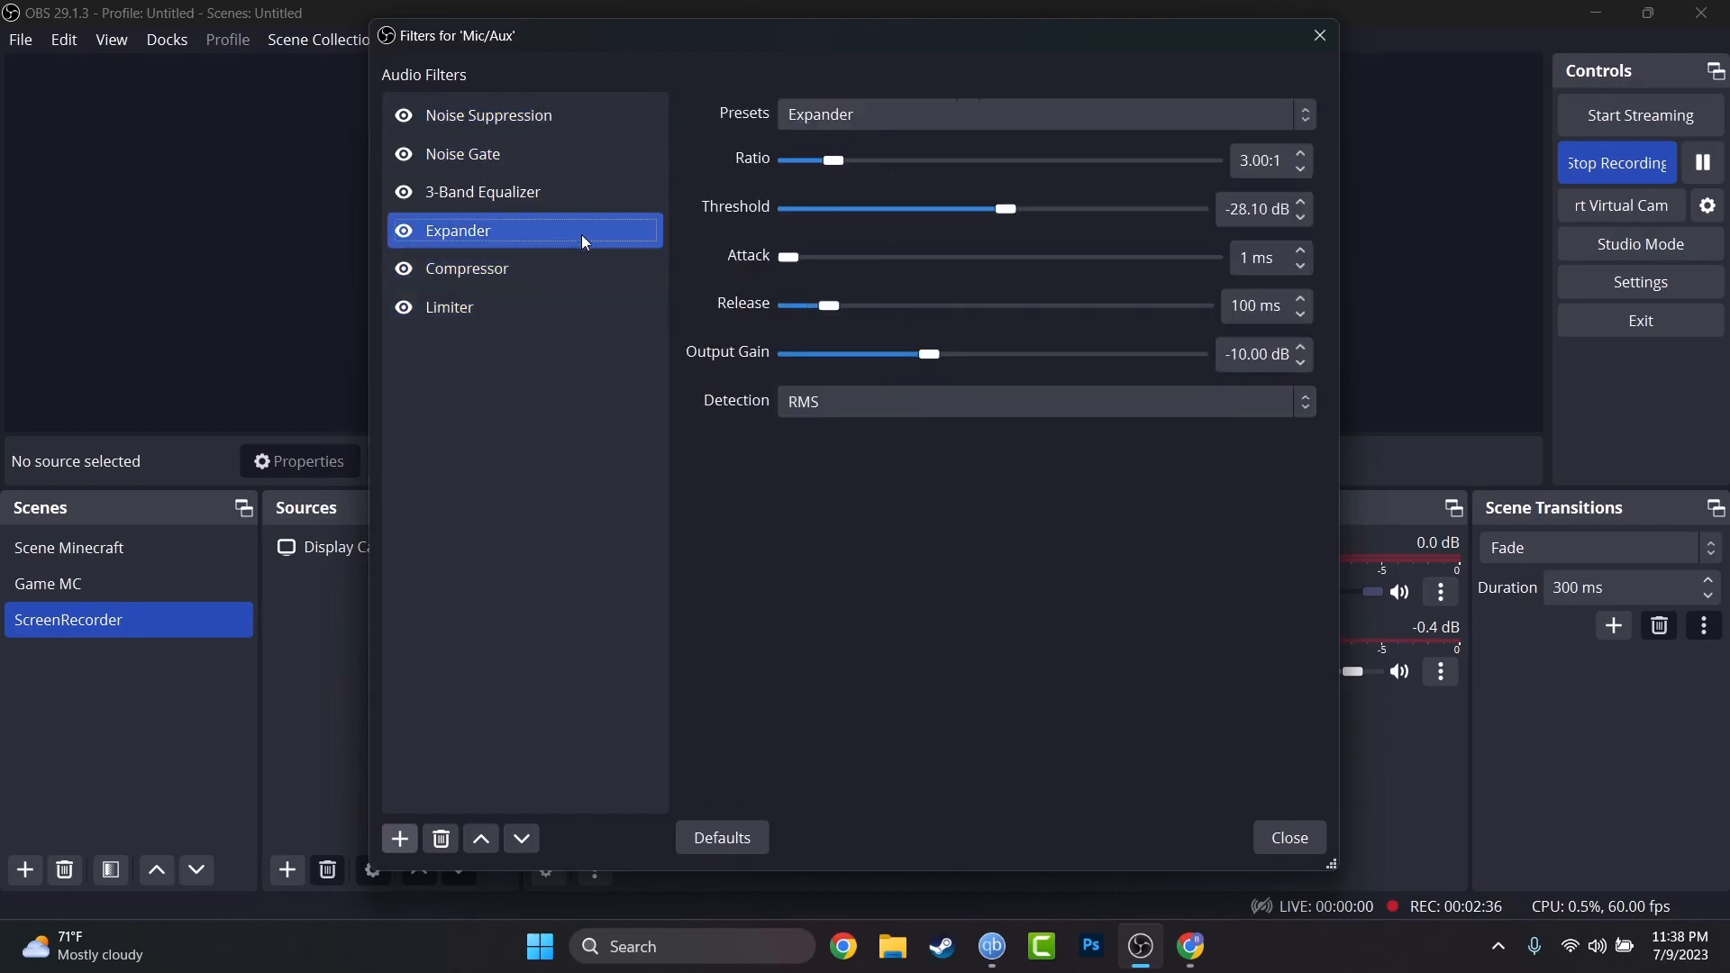
pyautogui.click(1290, 839)
# Start adding a new scene, proposed as Scene 2.
pyautogui.rightClick(15, 835)
pyautogui.click(36, 786)
pyautogui.click(26, 869)
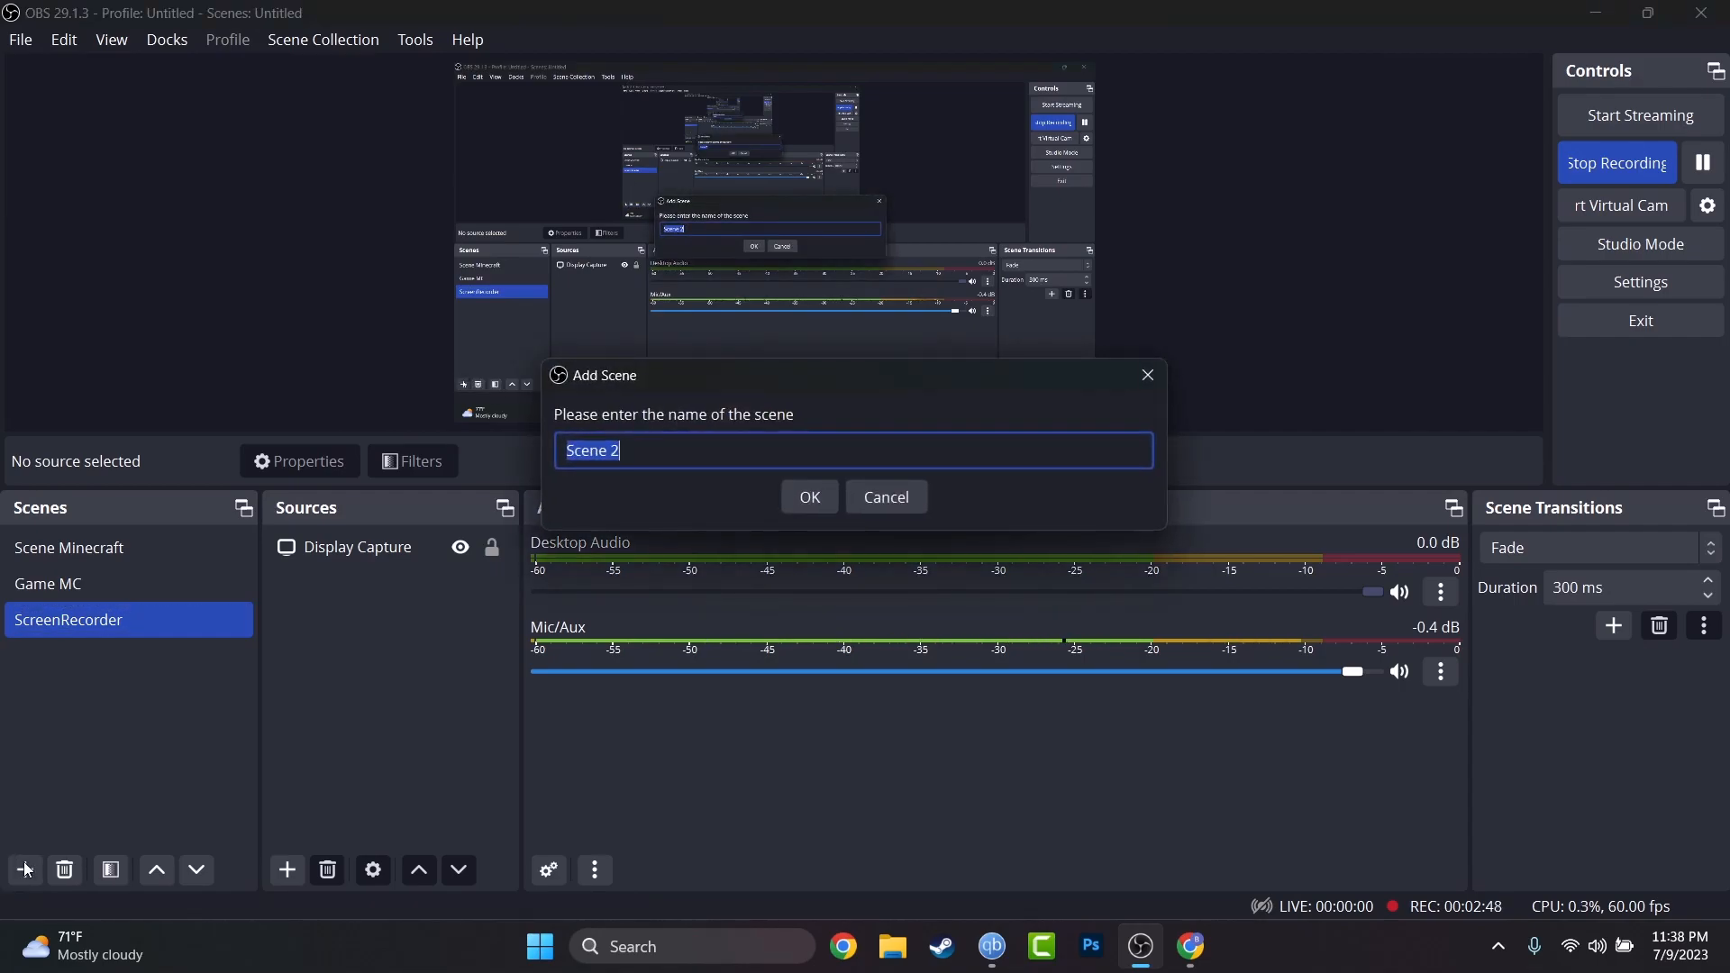
# Cancel Scene 2, keep the ScreenRecorder scene with only Display Capture, and un-maximize OBS.
pyautogui.click(885, 497)
pyautogui.click(354, 552)
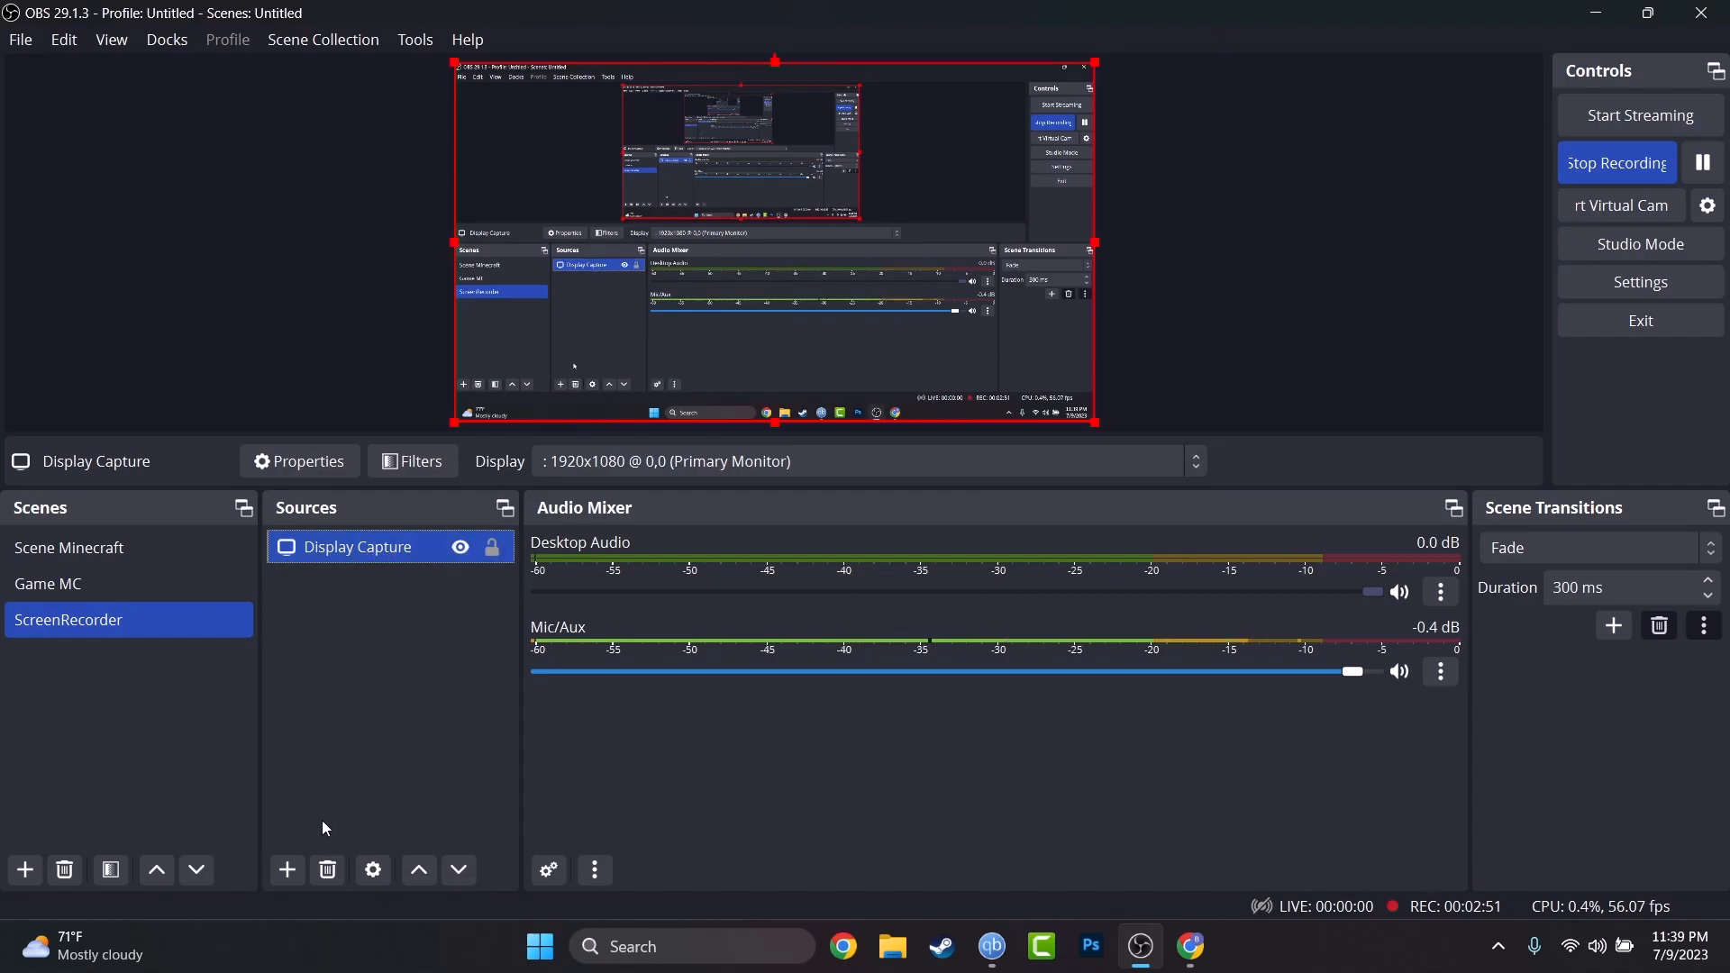
pyautogui.click(288, 871)
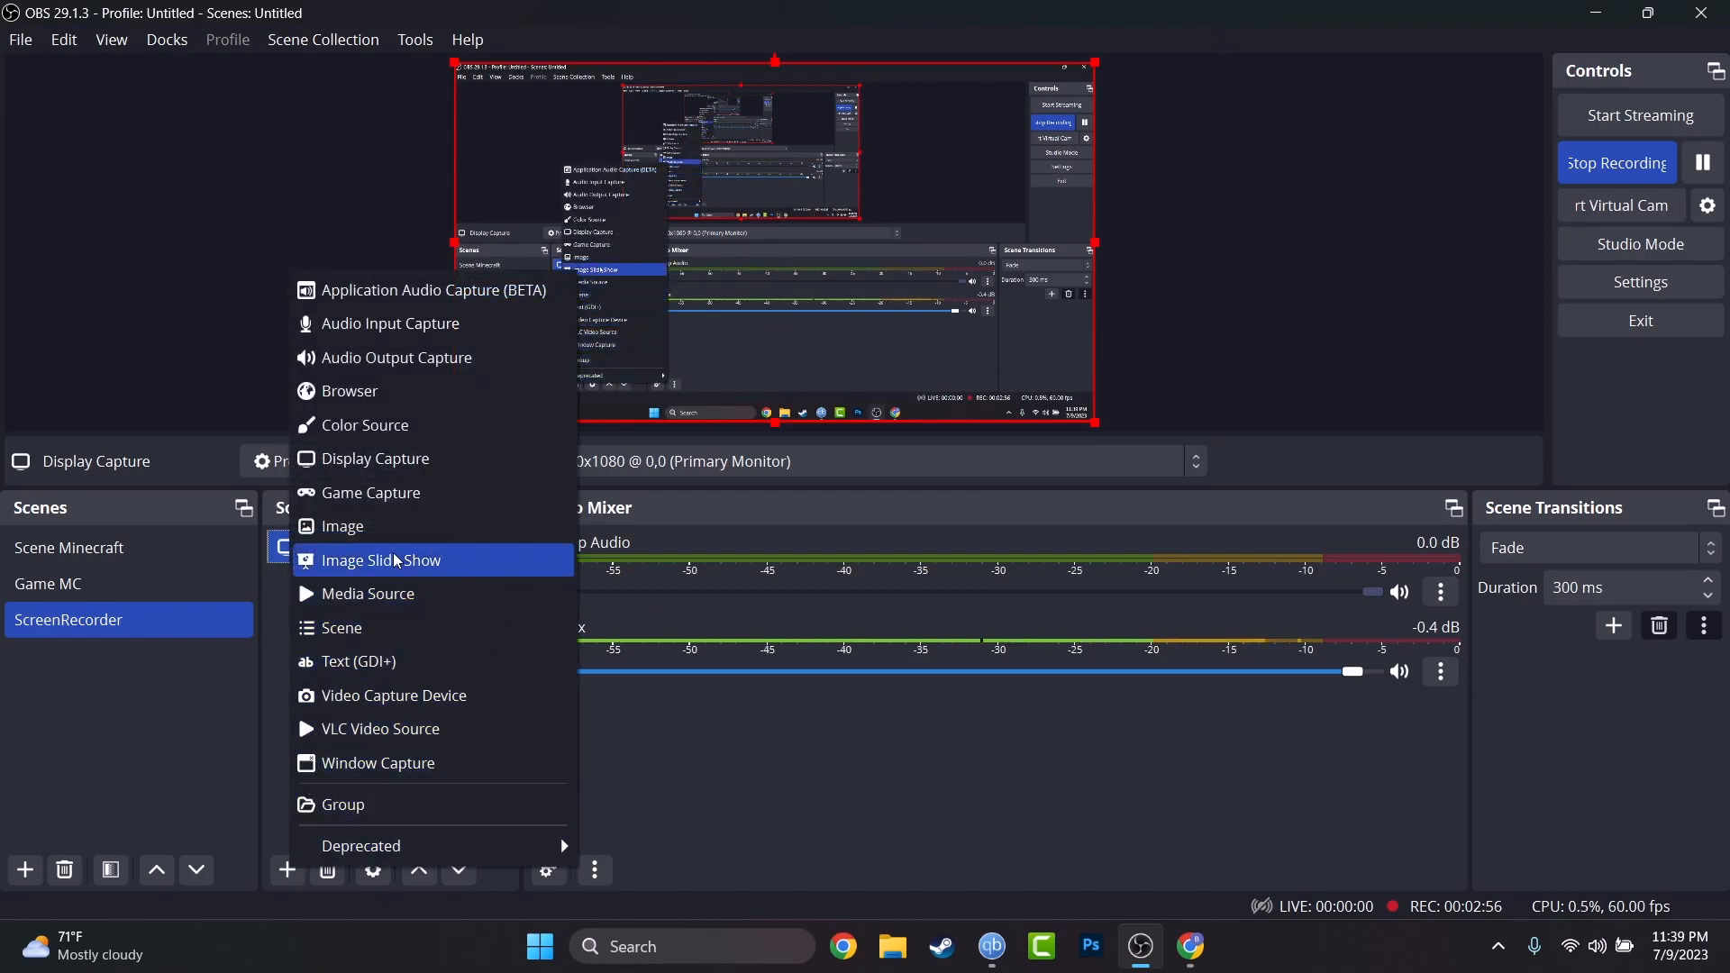
pyautogui.click(734, 756)
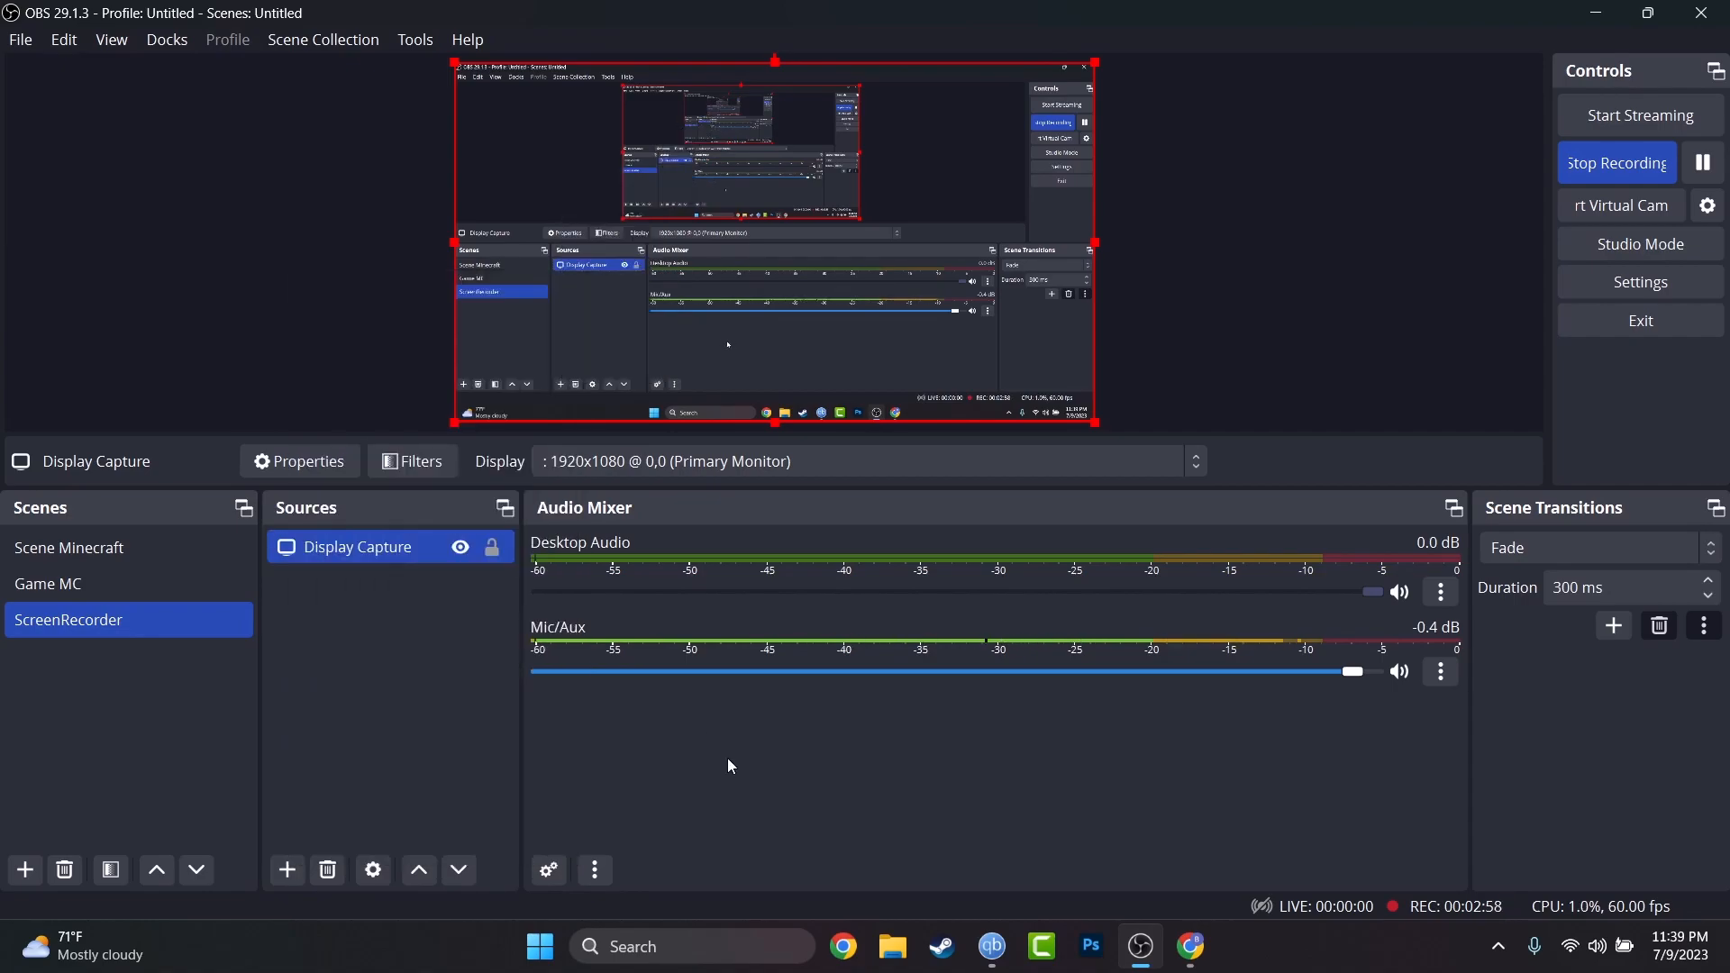
pyautogui.click(118, 626)
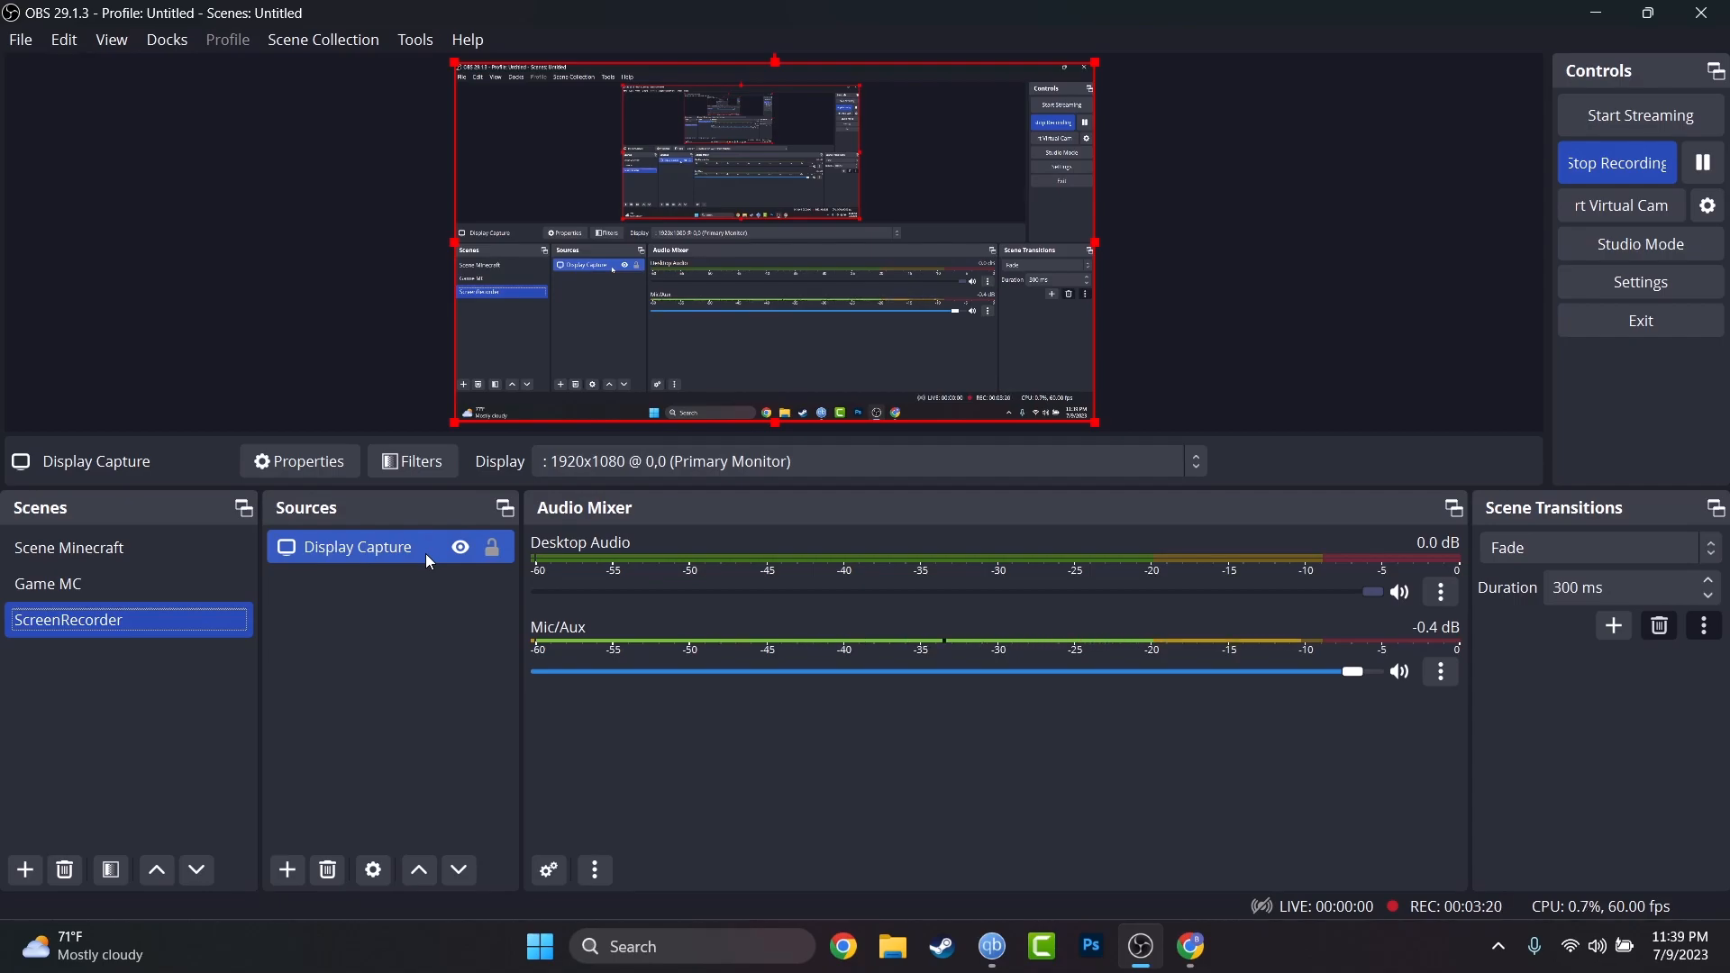
pyautogui.moveTo(1030, 13); pyautogui.dragTo(1083, 54)
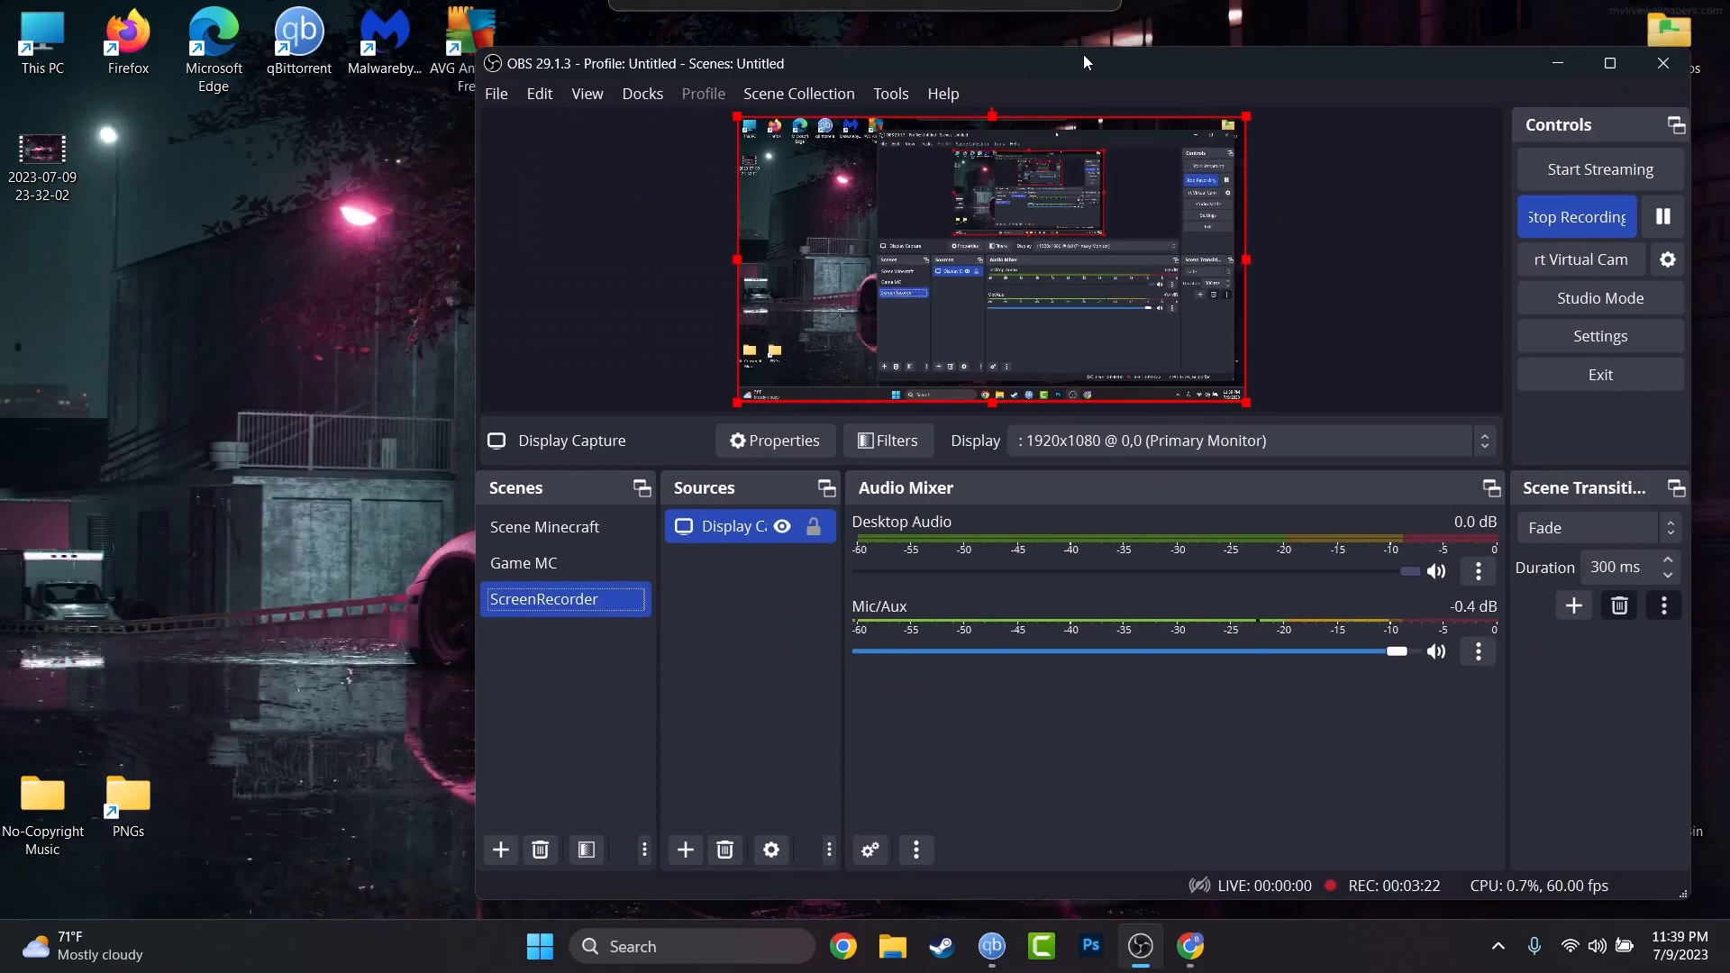